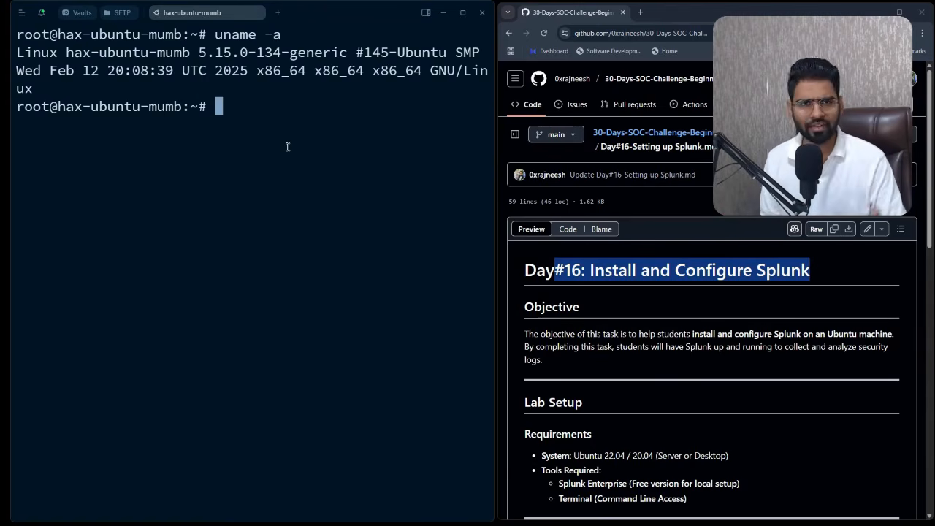
- Run apt update to refresh the server's package lists, then clear the terminal
{"action": "type", "text": "aptr"}
{"action": "key", "text": "BackSpace"}
{"action": "key", "text": "BackSpace"}
{"action": "key", "text": "BackSpace"}
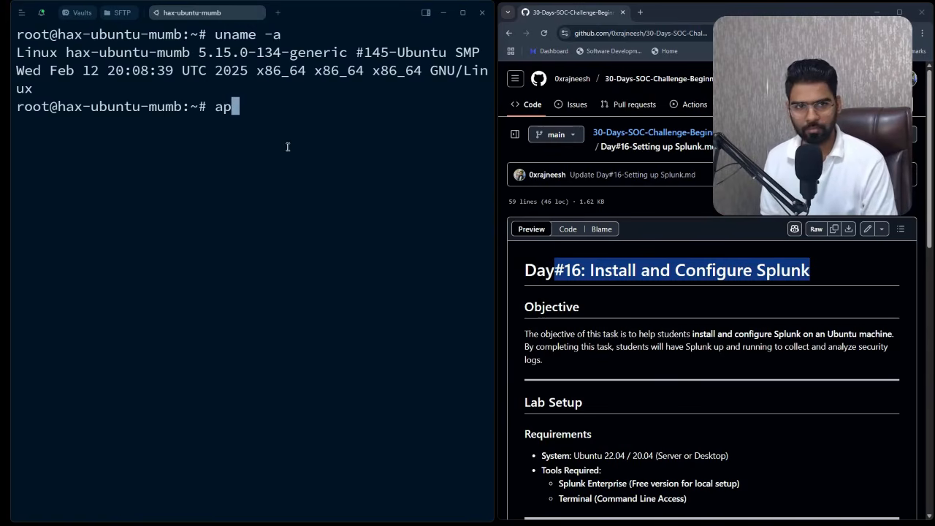
{"action": "type", "text": "t update"}
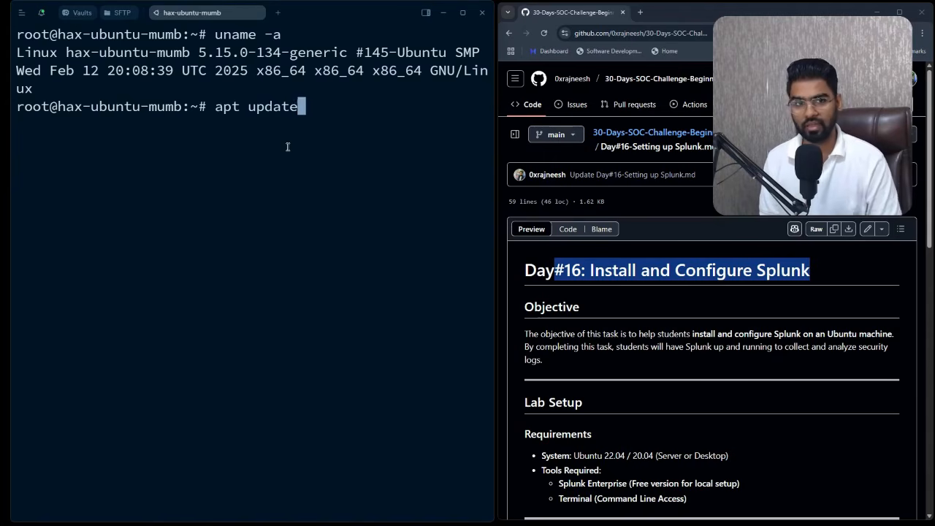
{"action": "key", "text": "Return"}
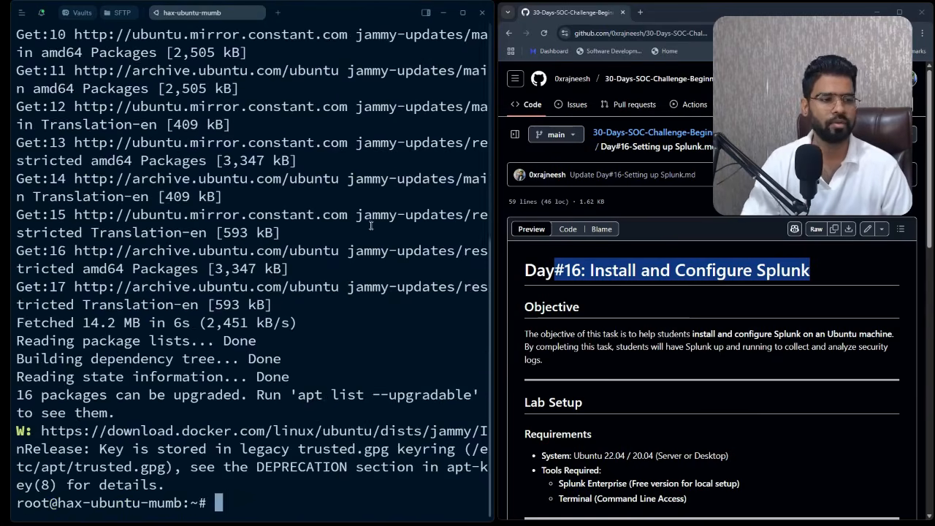
{"action": "scroll", "coordinate": [654, 372], "scroll_direction": "down", "scroll_amount": 4}
{"action": "key", "text": "ctrl+l"}
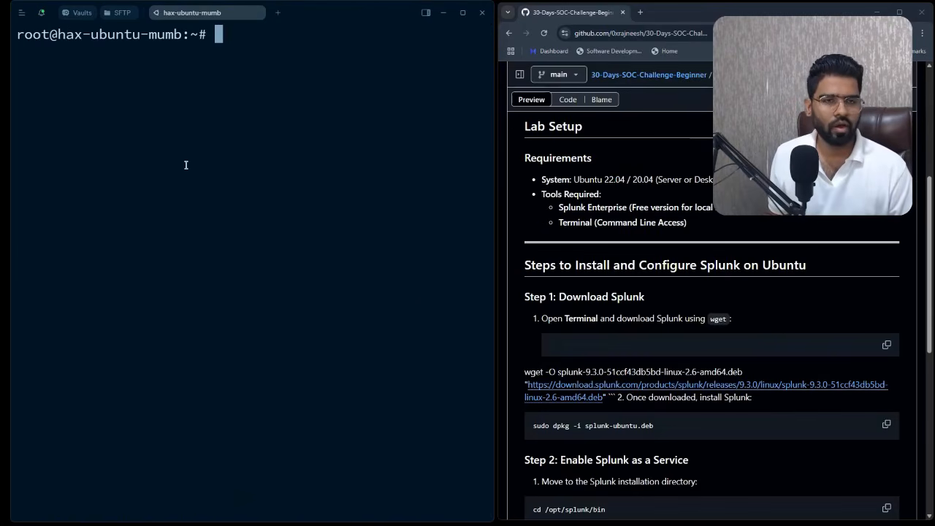
- Copy the Splunk 9.3.0 wget command from the guide and run it on the server
{"action": "left_click", "coordinate": [603, 395]}
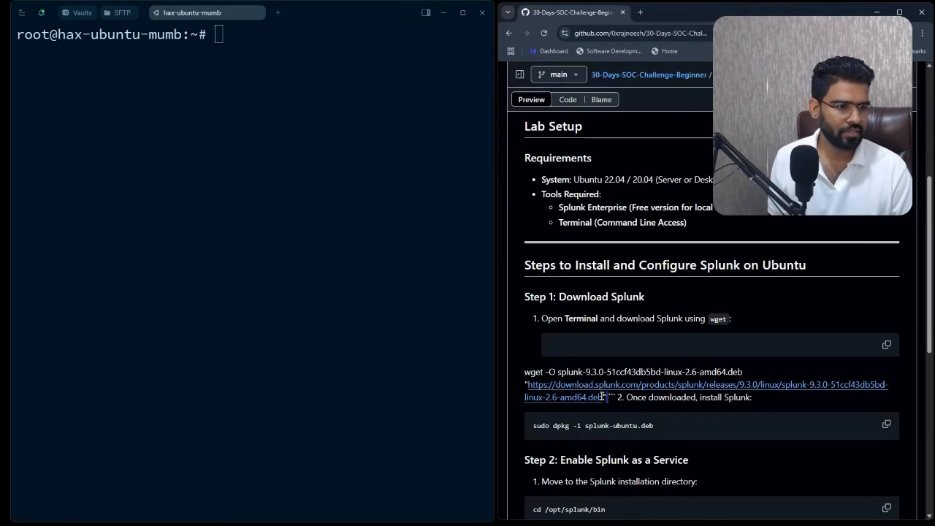
{"action": "left_click_drag", "start_coordinate": [603, 396], "coordinate": [526, 372]}
{"action": "key", "text": "ctrl+c"}
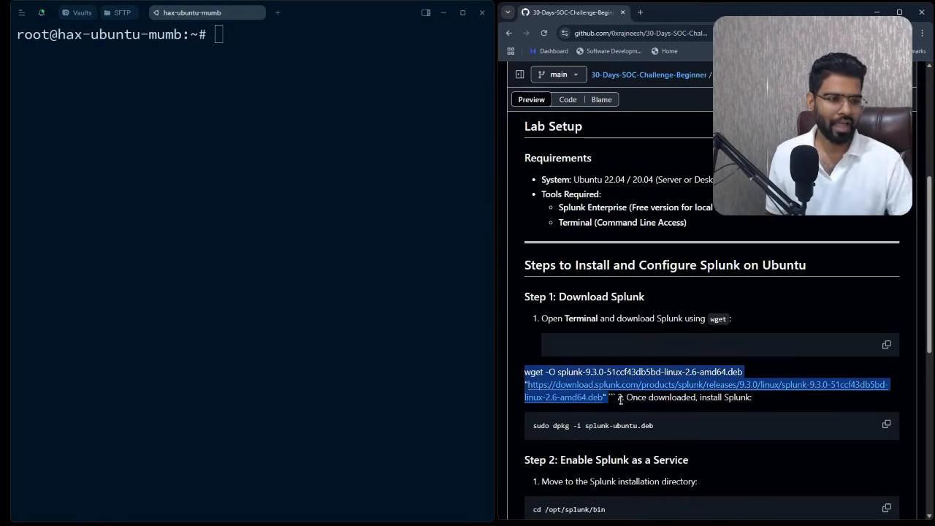
{"action": "left_click", "coordinate": [236, 73]}
{"action": "key", "text": "ctrl+shift+v"}
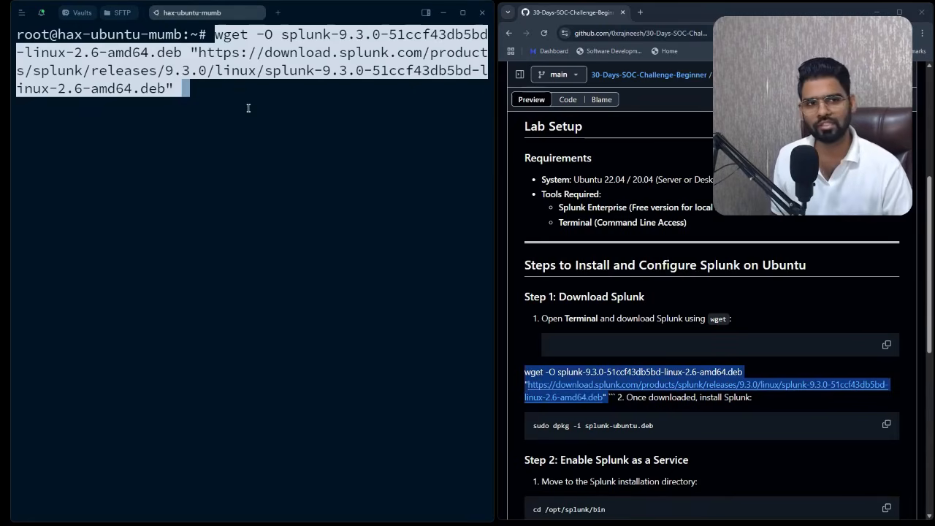
{"action": "key", "text": "Right"}
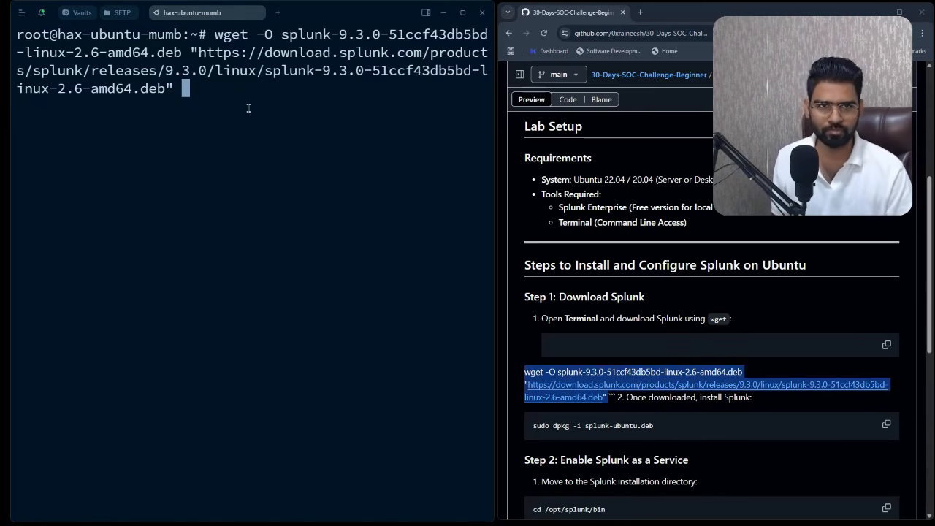
{"action": "key", "text": "Return"}
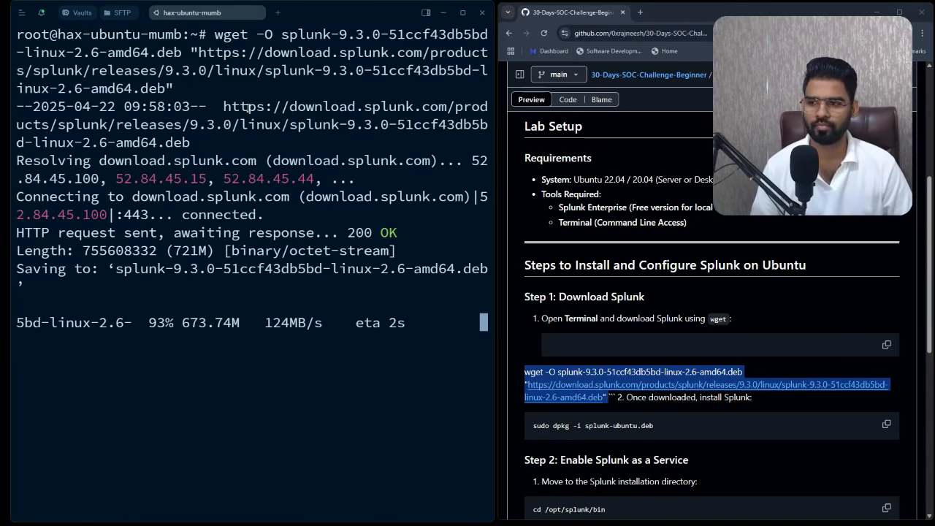
- List the home directory and install the downloaded Splunk .deb with dpkg -i
{"action": "type", "text": "ls"}
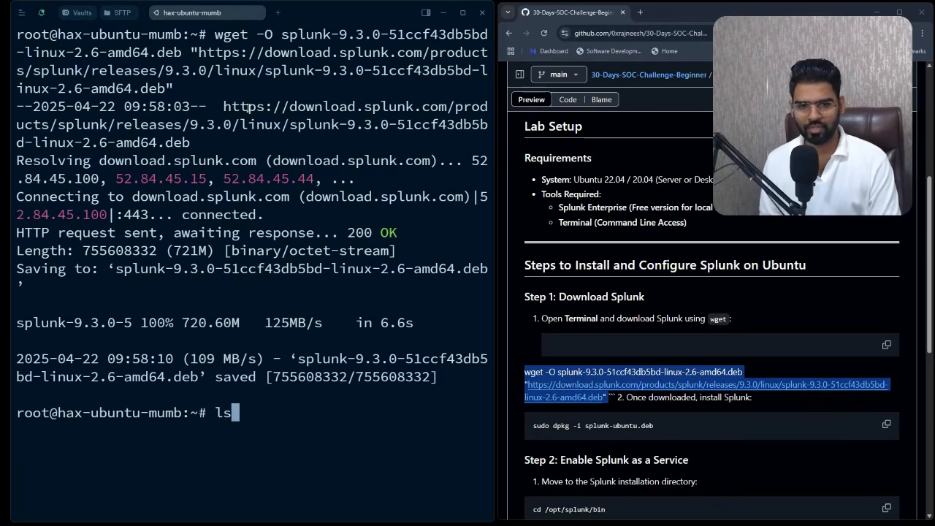
{"action": "key", "text": "Return"}
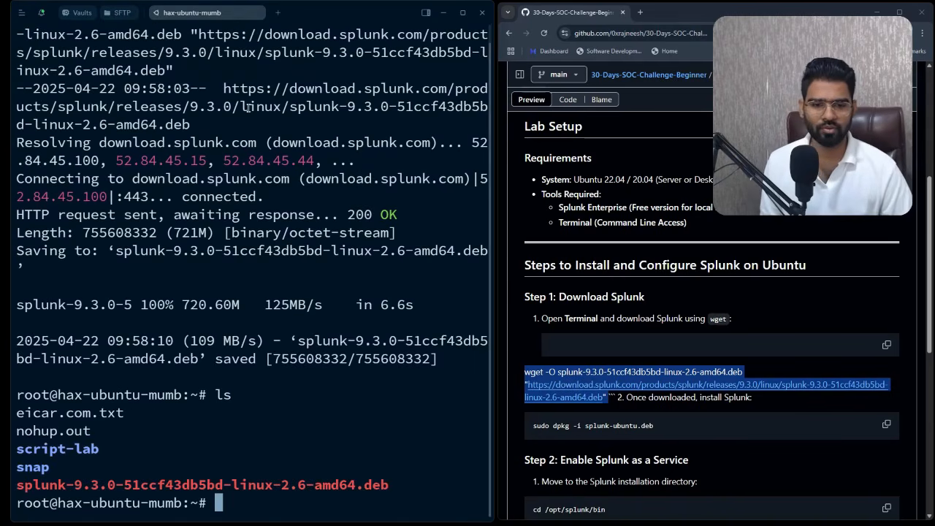
{"action": "double_click", "coordinate": [218, 484]}
{"action": "left_click", "coordinate": [275, 449]}
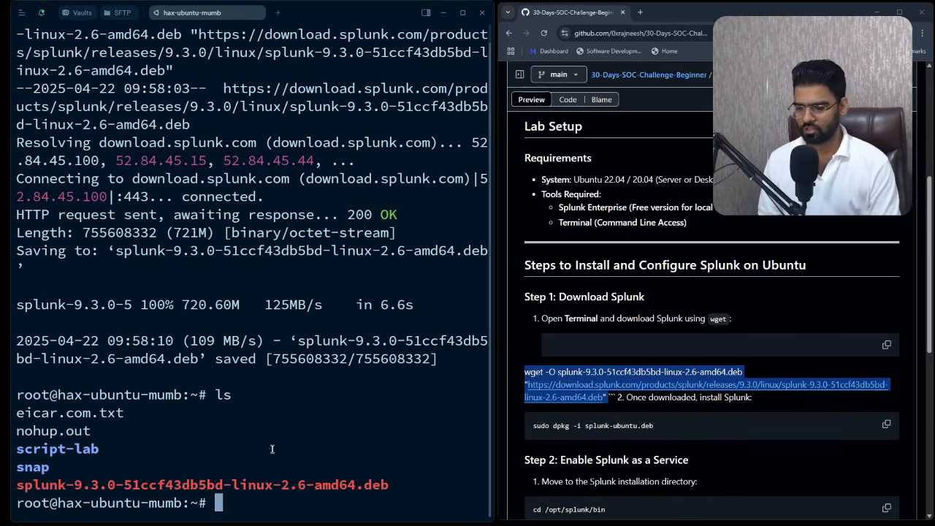
{"action": "type", "text": "dpkg "}
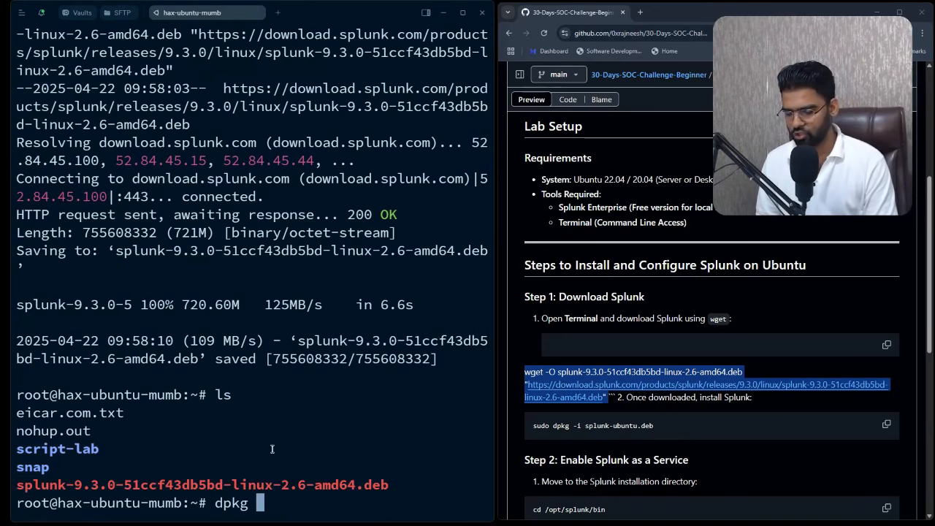
{"action": "type", "text": "-i "}
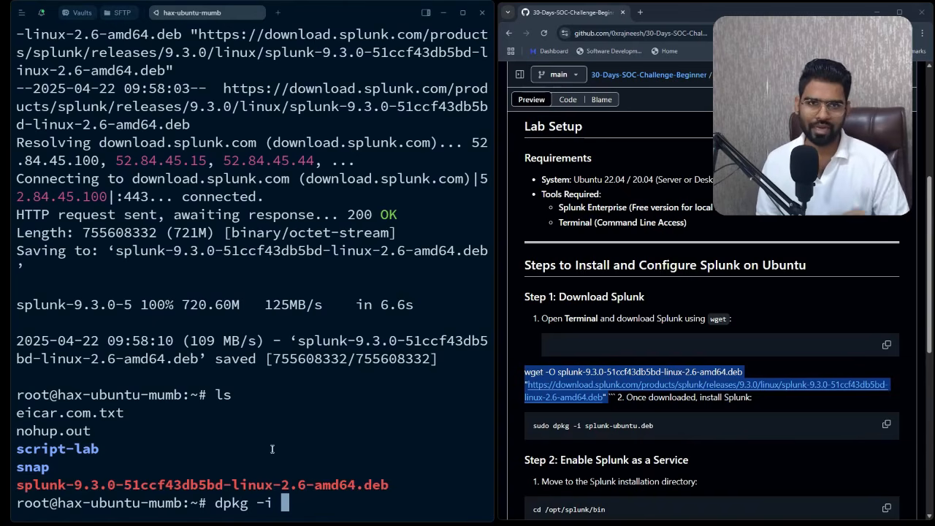
{"action": "type", "text": "sp"}
{"action": "key", "text": "Tab"}
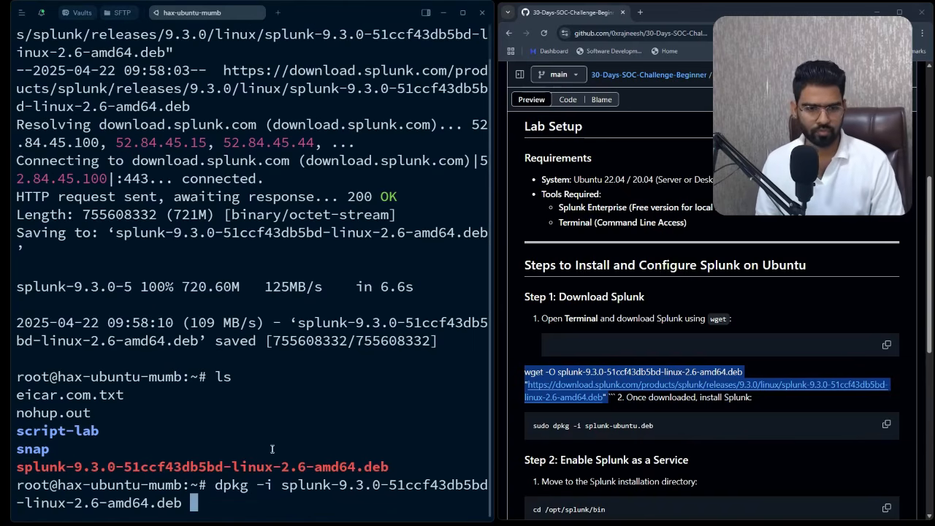
{"action": "key", "text": "Return"}
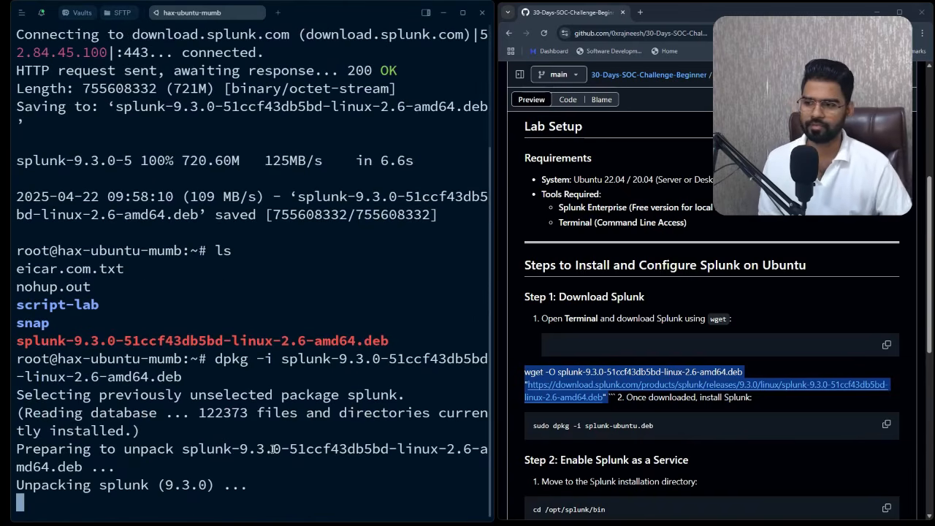
- Move into /opt/splunk/bin, list its contents, and run ./splunk start
{"action": "key", "text": "Return"}
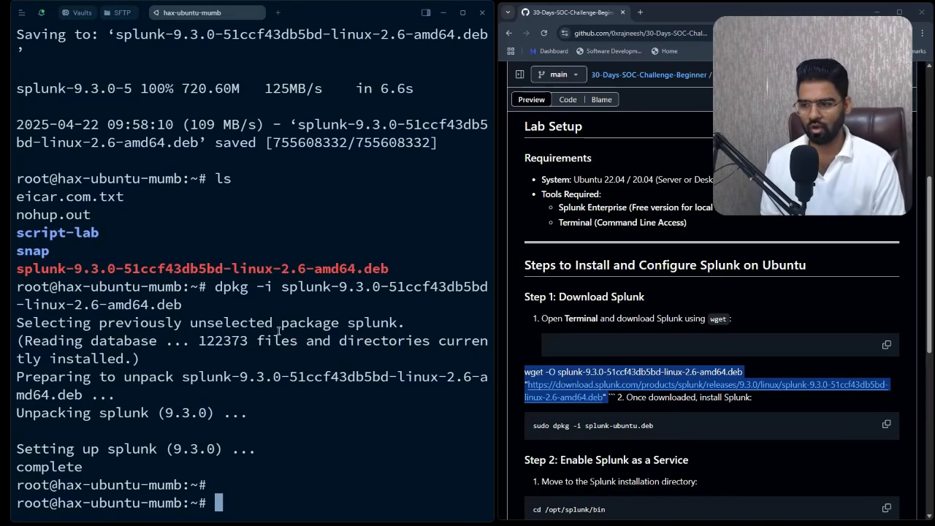
{"action": "type", "text": "cd /"}
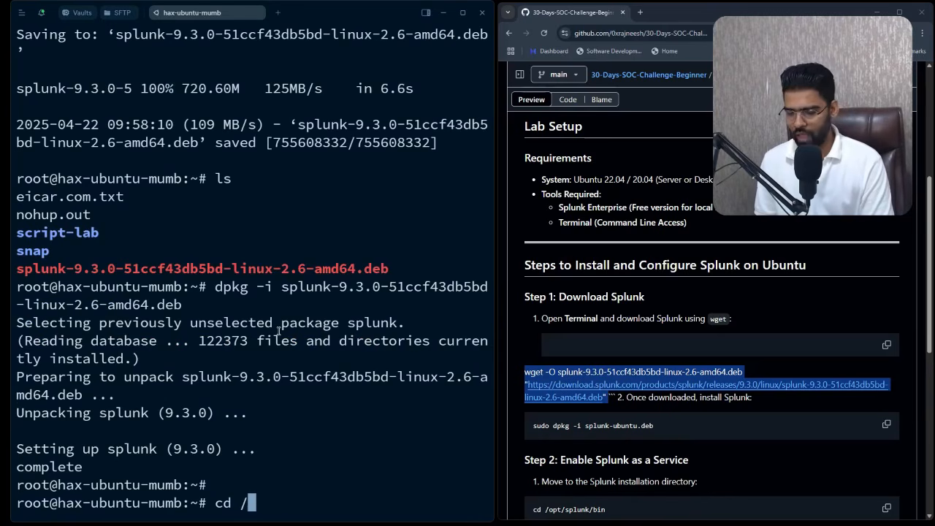
{"action": "type", "text": "opt/s"}
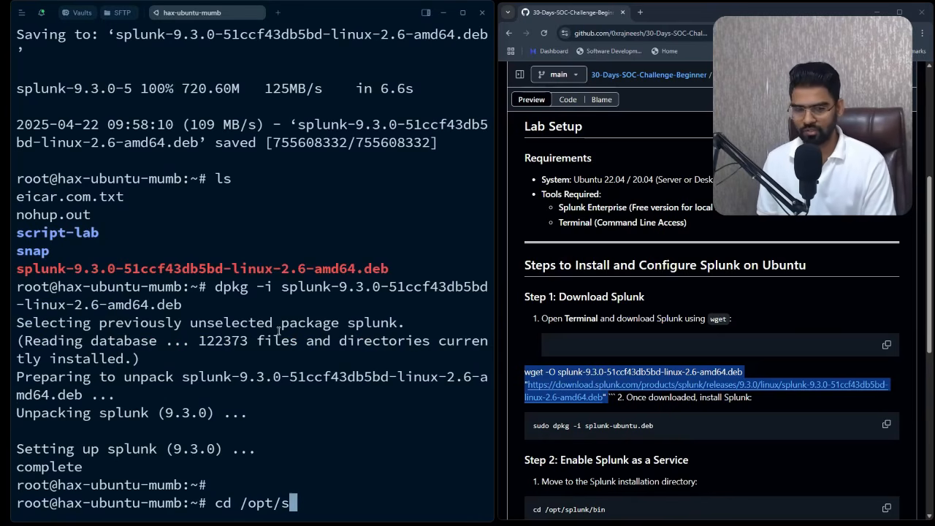
{"action": "type", "text": "plunk/bin/"}
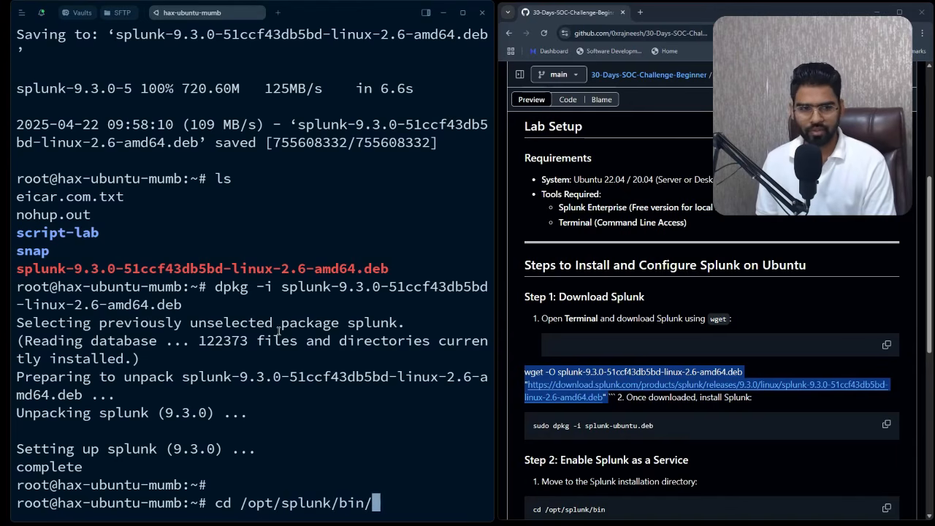
{"action": "key", "text": "Return"}
{"action": "type", "text": "ls"}
{"action": "key", "text": "Return"}
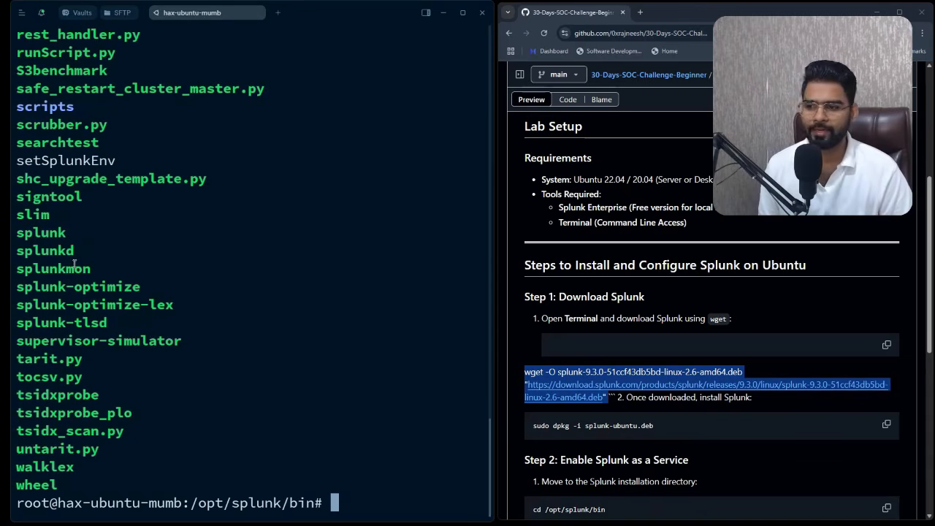
{"action": "scroll", "coordinate": [103, 266], "scroll_direction": "up", "scroll_amount": 10}
{"action": "scroll", "coordinate": [97, 251], "scroll_direction": "down", "scroll_amount": 6}
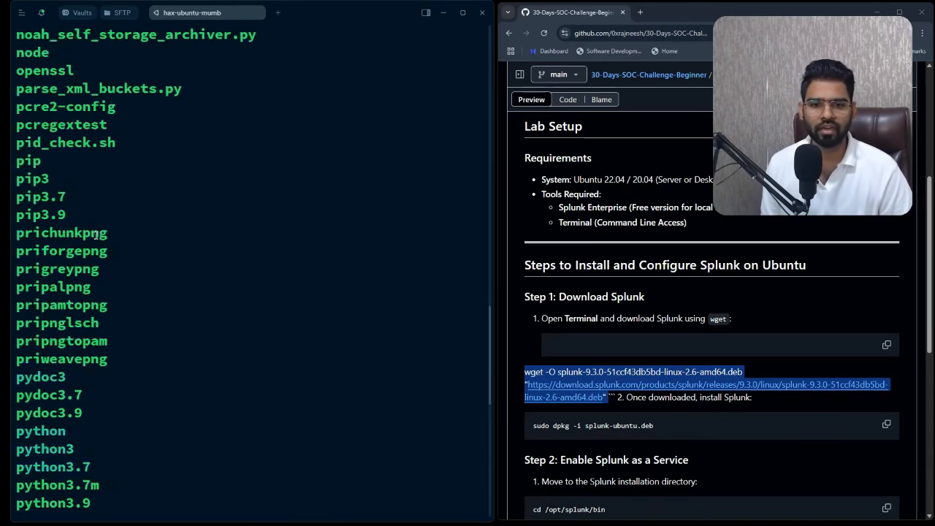
{"action": "scroll", "coordinate": [93, 238], "scroll_direction": "down", "scroll_amount": 3}
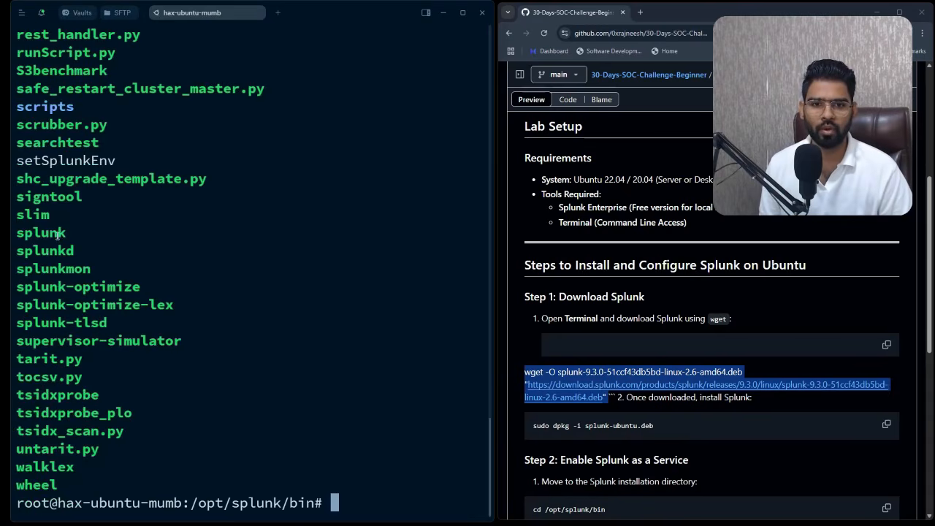
{"action": "double_click", "coordinate": [45, 233]}
{"action": "left_click", "coordinate": [242, 292]}
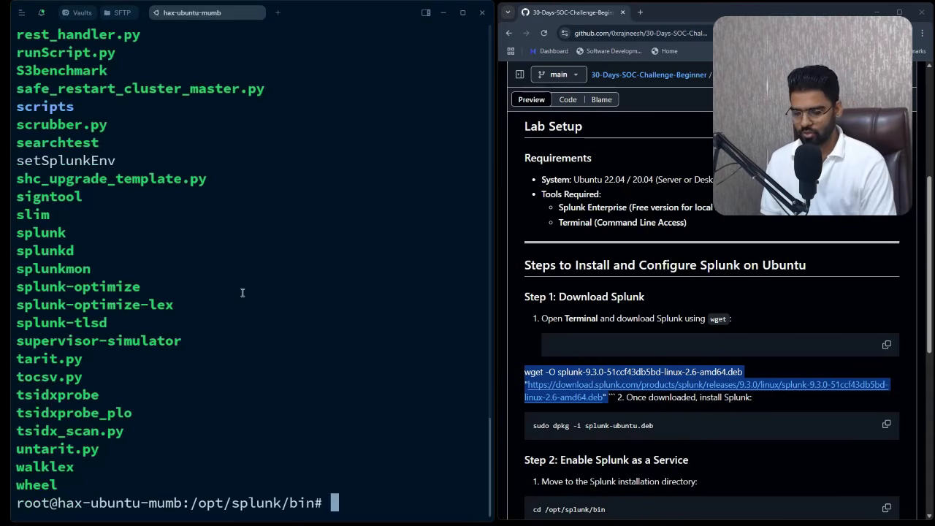
{"action": "type", "text": "./splunk"}
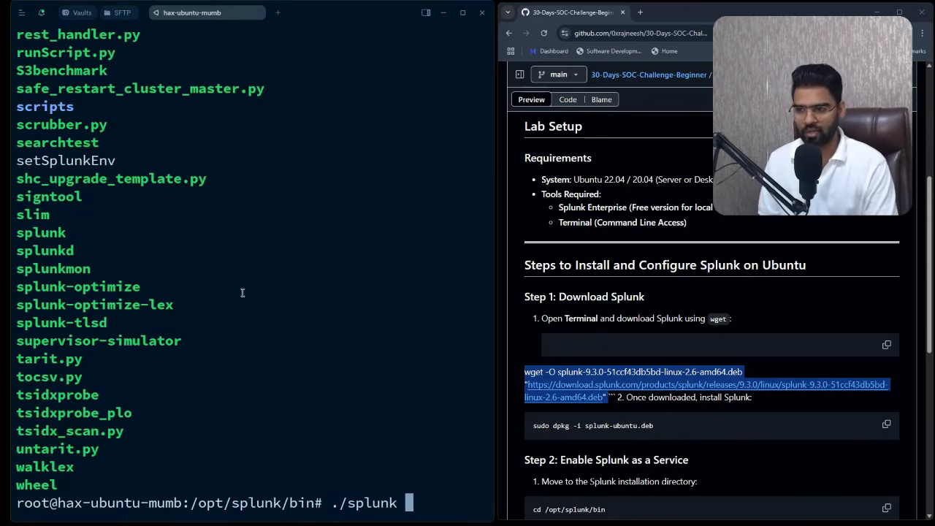
{"action": "type", "text": " start"}
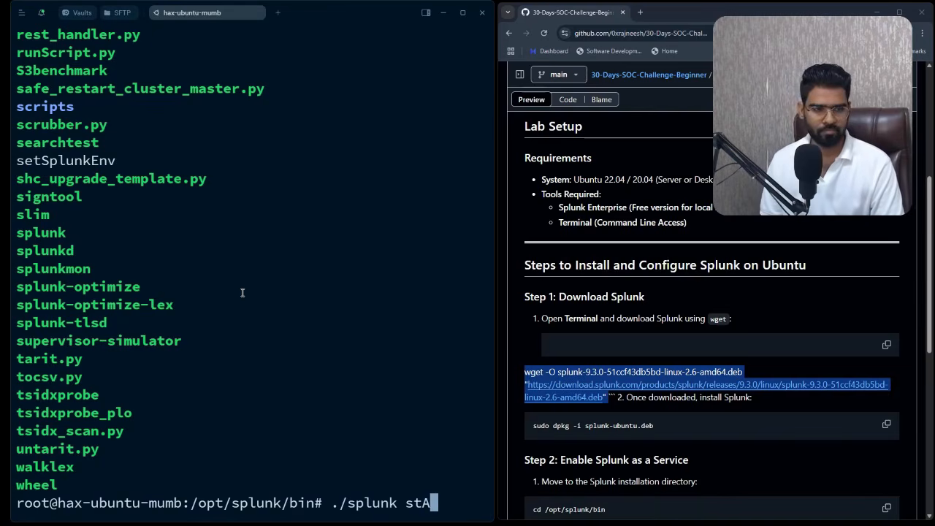
{"action": "key", "text": "Return"}
- Page through the Splunk license agreement and accept it with y
{"action": "key", "text": "space"}
{"action": "key", "text": "space"}
{"action": "key", "text": "space"}
{"action": "key", "text": "space"}
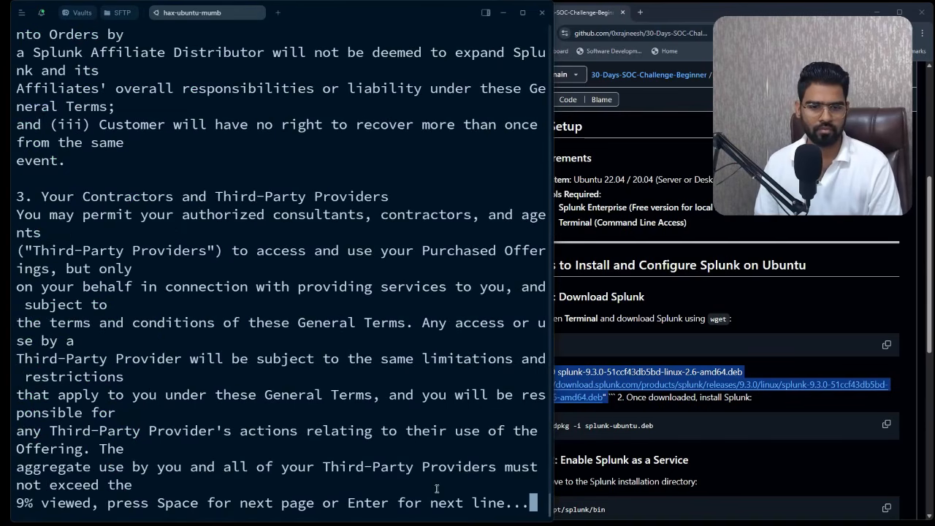
{"action": "key", "text": "space"}
{"action": "key", "text": "space"}
{"action": "key", "text": "space"}
{"action": "key", "text": "space"}
{"action": "key", "text": "space"}
{"action": "key", "text": "space"}
{"action": "key", "text": "space"}
{"action": "key", "text": "space"}
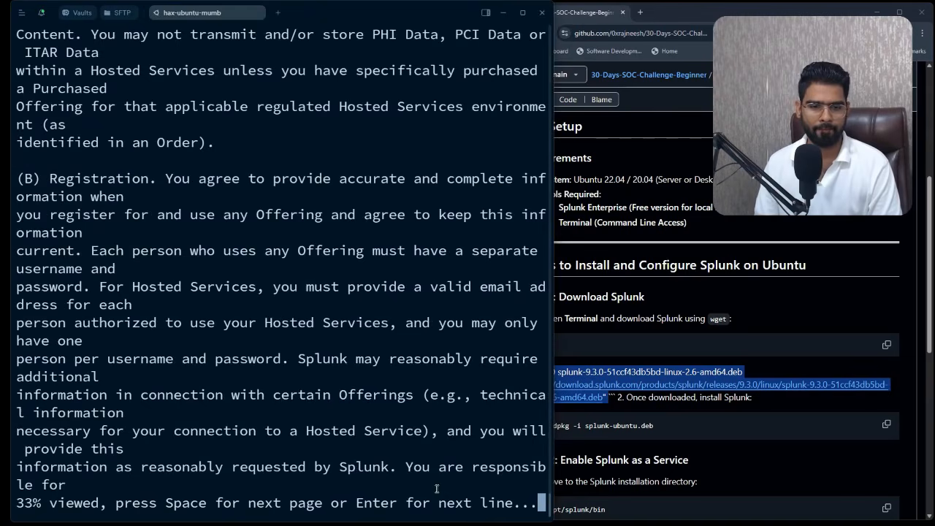
{"action": "key", "text": "space"}
{"action": "key", "text": "space"}
{"action": "key", "text": "space"}
{"action": "key", "text": "space"}
{"action": "key", "text": "space"}
{"action": "key", "text": "space"}
{"action": "key", "text": "space"}
{"action": "key", "text": "space"}
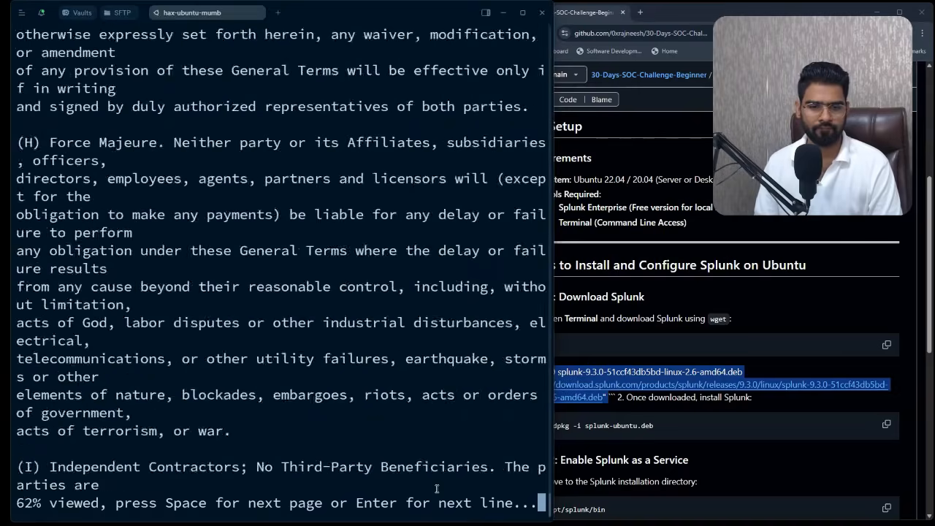
{"action": "key", "text": "space"}
{"action": "key", "text": "space"}
{"action": "key", "text": "space"}
{"action": "key", "text": "space"}
{"action": "key", "text": "space"}
{"action": "key", "text": "space"}
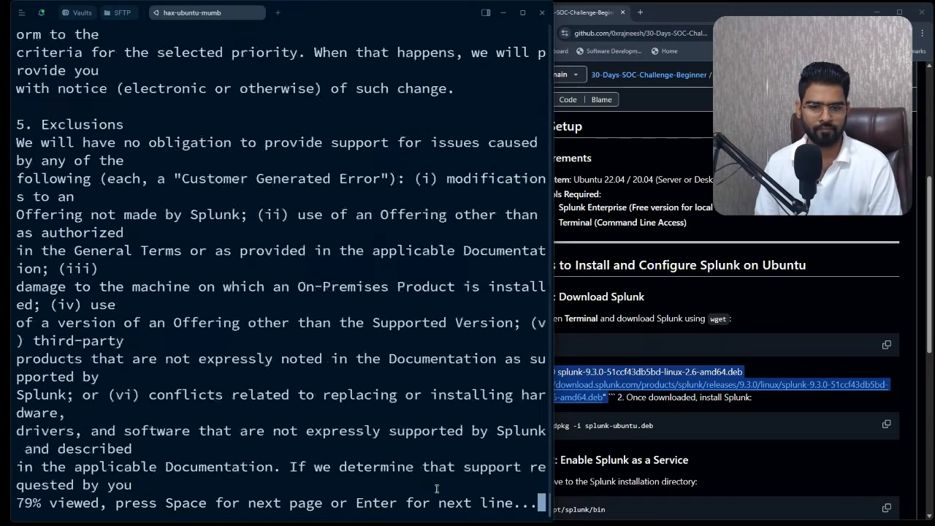
{"action": "key", "text": "space"}
{"action": "key", "text": "space"}
{"action": "key", "text": "space"}
{"action": "key", "text": "space"}
{"action": "key", "text": "space"}
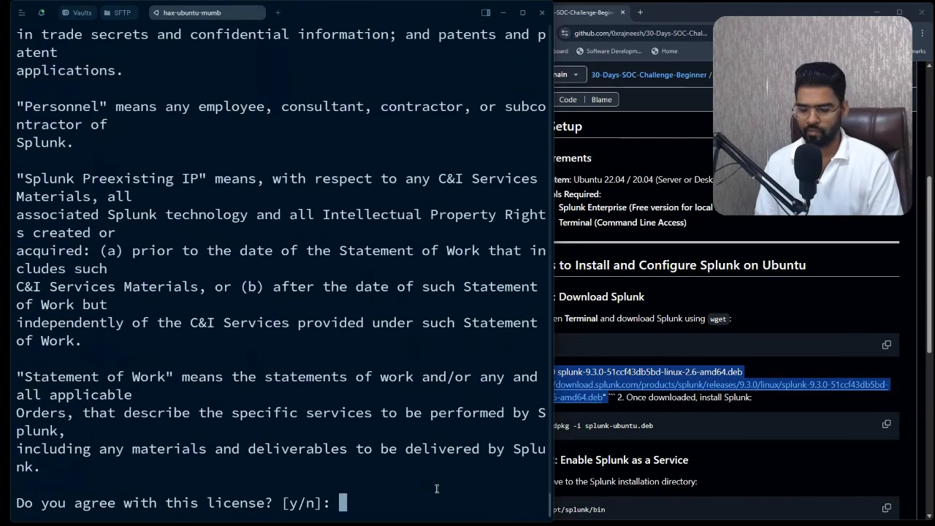
{"action": "type", "text": "y"}
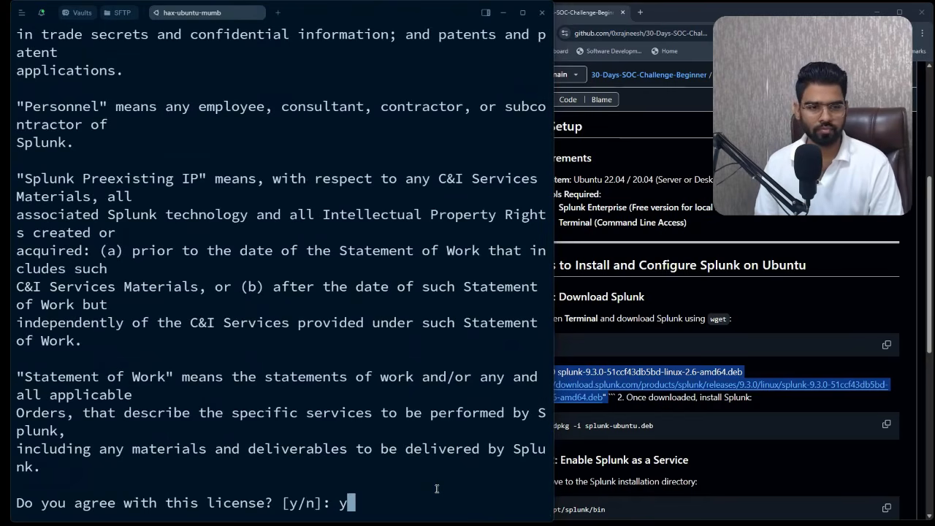
{"action": "key", "text": "Return"}
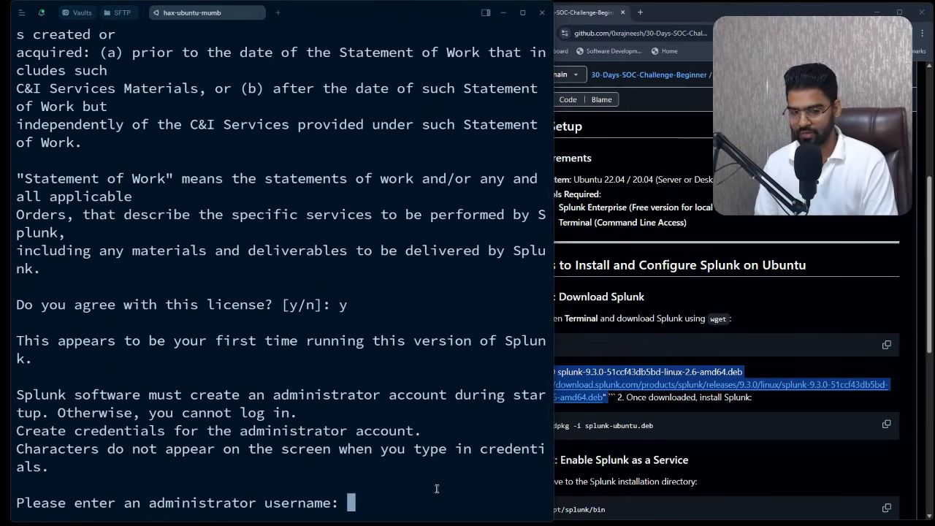
- Set the administrator username to admin and enter and confirm its password
{"action": "type", "text": "admin"}
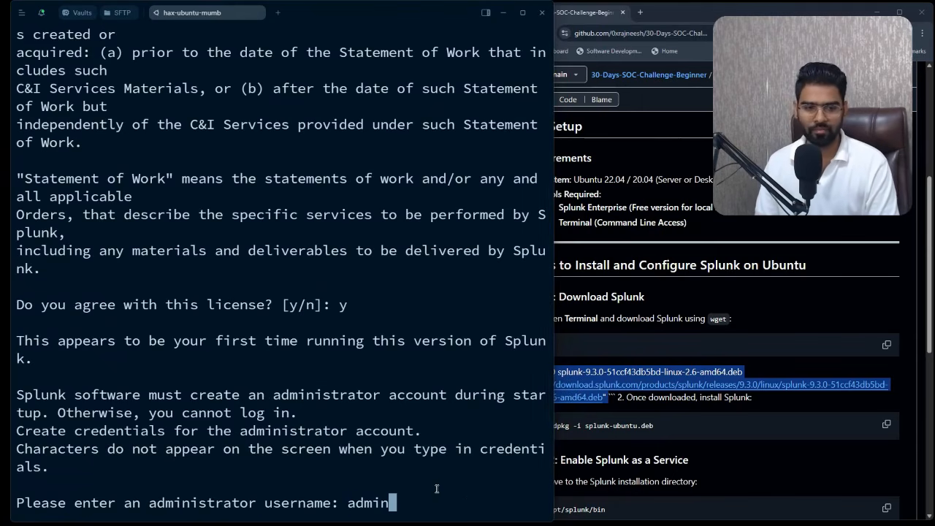
{"action": "key", "text": "Return"}
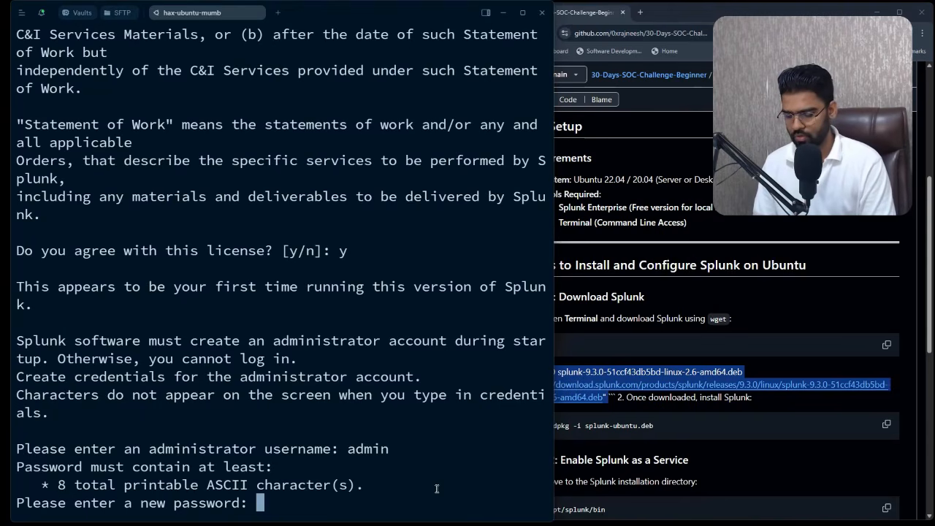
{"action": "key", "text": "Return"}
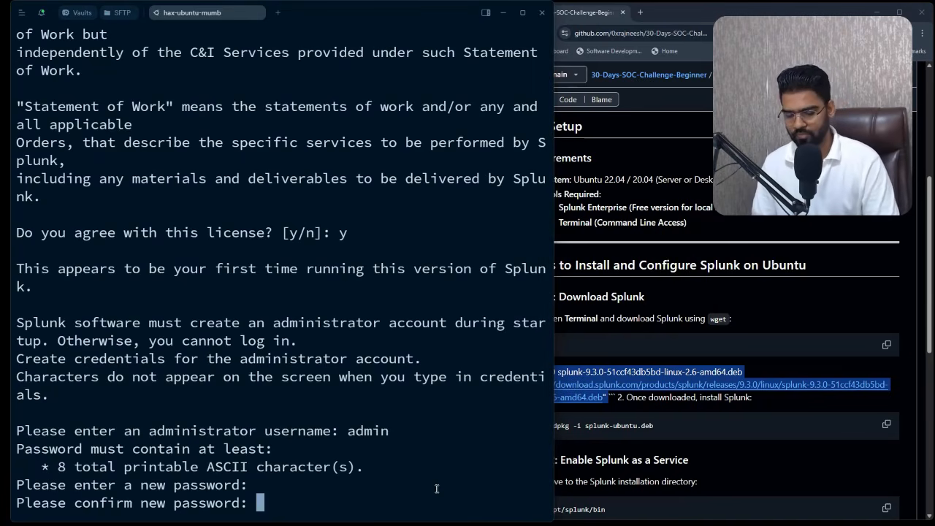
{"action": "key", "text": "Return"}
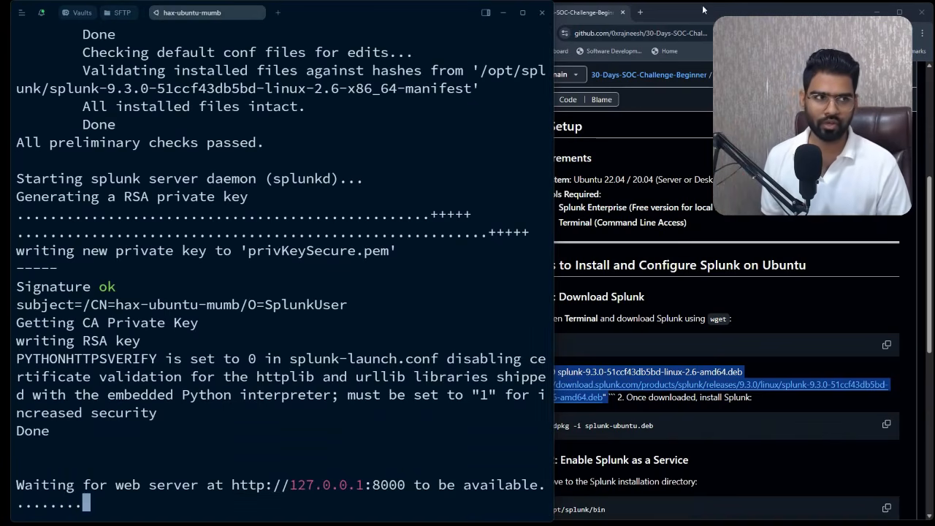
- Open a new browser tab while Splunk starts, then return to the terminal session
{"action": "left_click", "coordinate": [640, 12]}
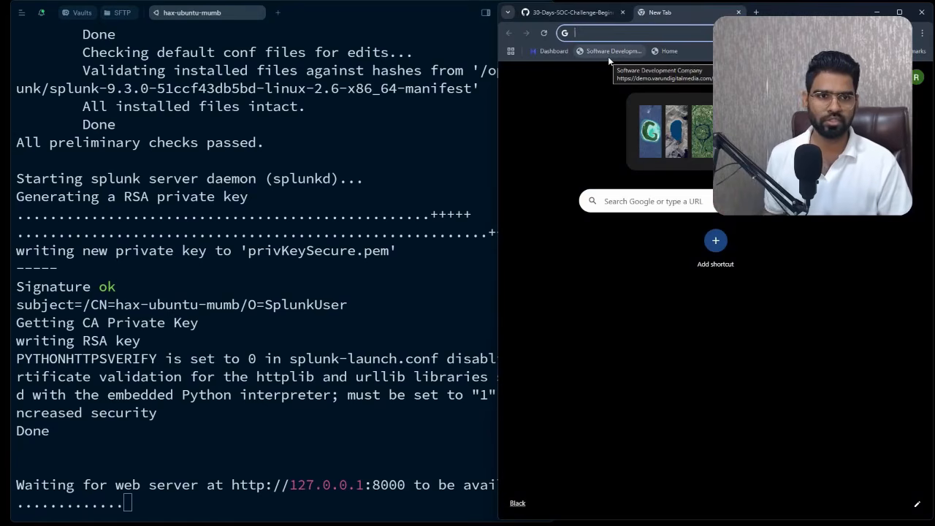
{"action": "left_click", "coordinate": [352, 298]}
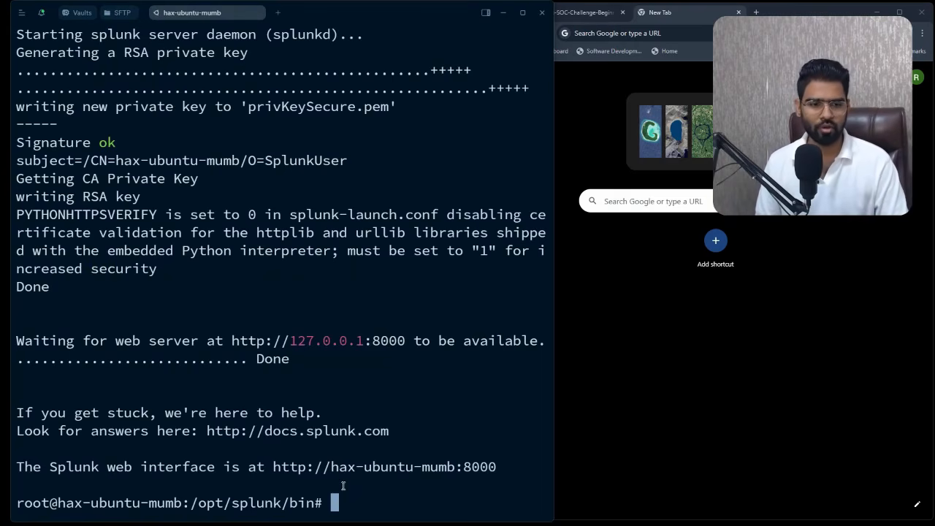
- Stop Splunk with ./splunk stop and enter cd /opt/splunk/etc/ at the prompt
{"action": "type", "text": "./splunk start"}
{"action": "key", "text": "BackSpace"}
{"action": "key", "text": "BackSpace"}
{"action": "key", "text": "BackSpace"}
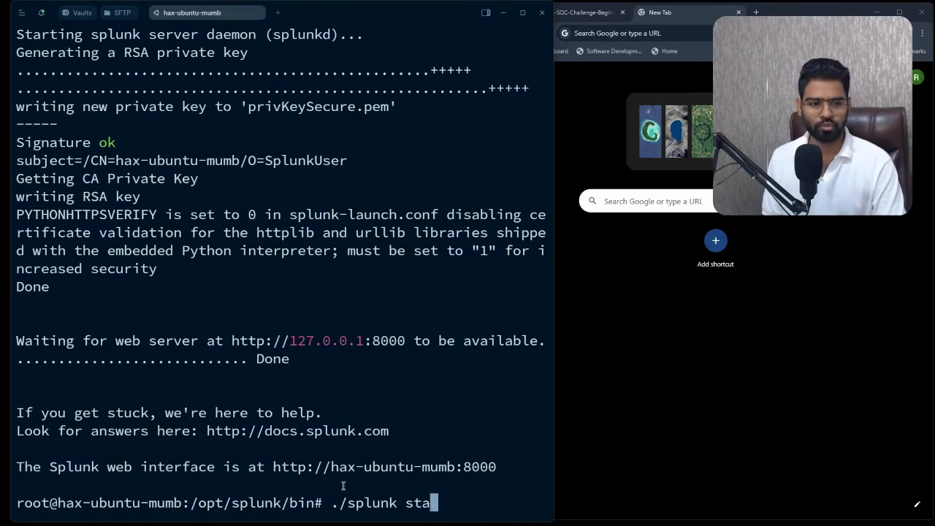
{"action": "type", "text": "op"}
{"action": "key", "text": "Return"}
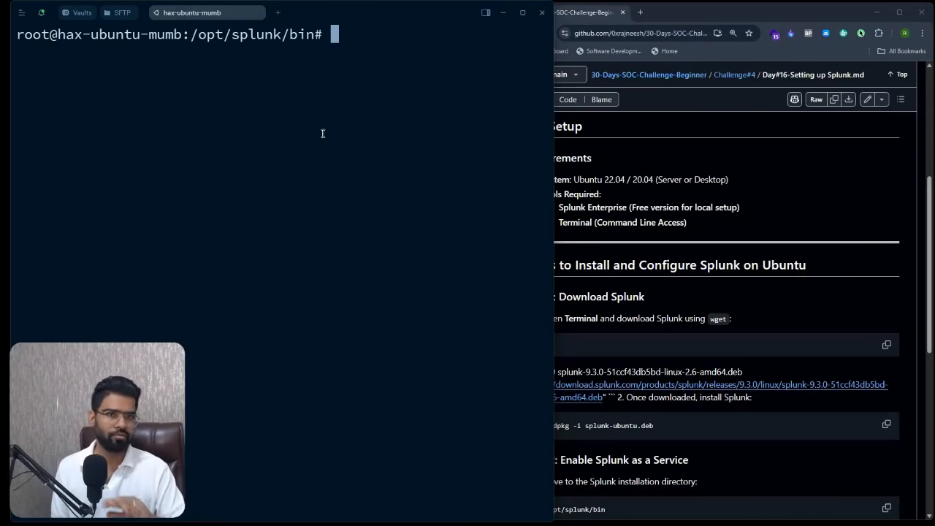
{"action": "type", "text": "cd "}
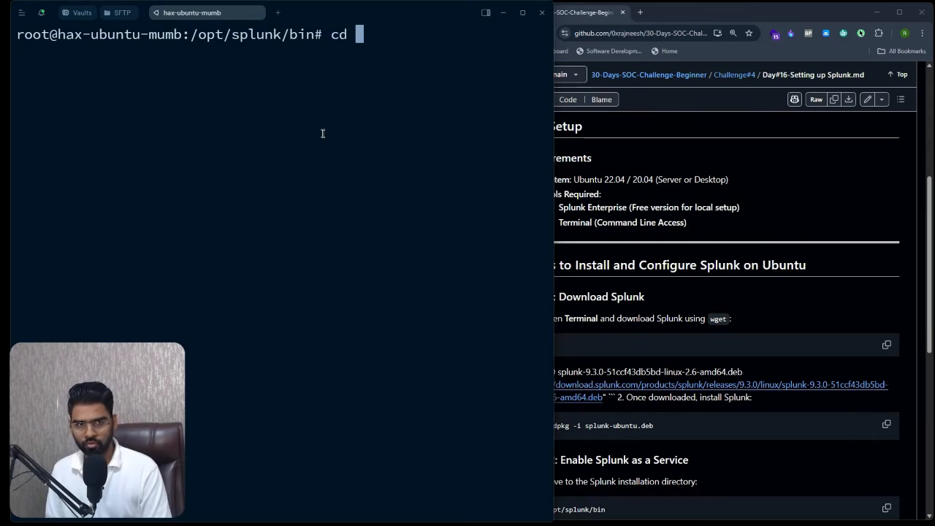
{"action": "type", "text": "/opt/splunk/"}
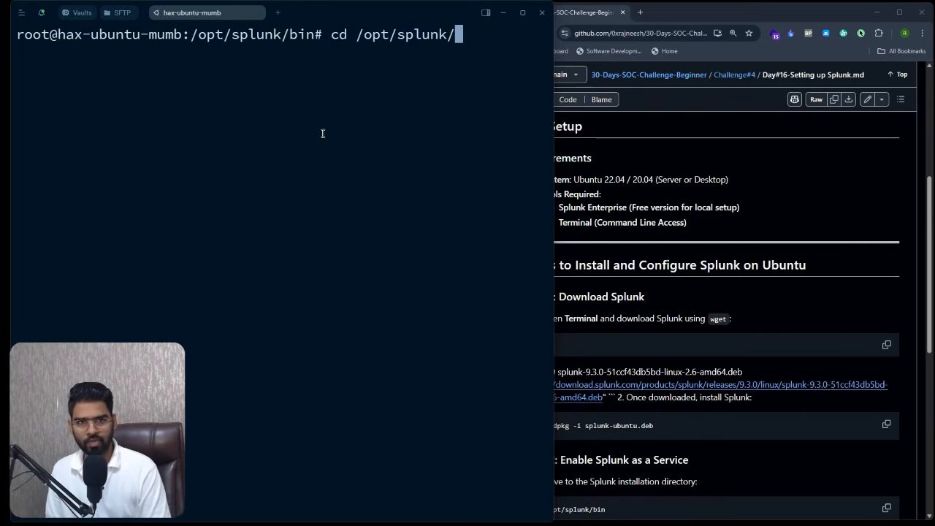
{"action": "type", "text": "etc/"}
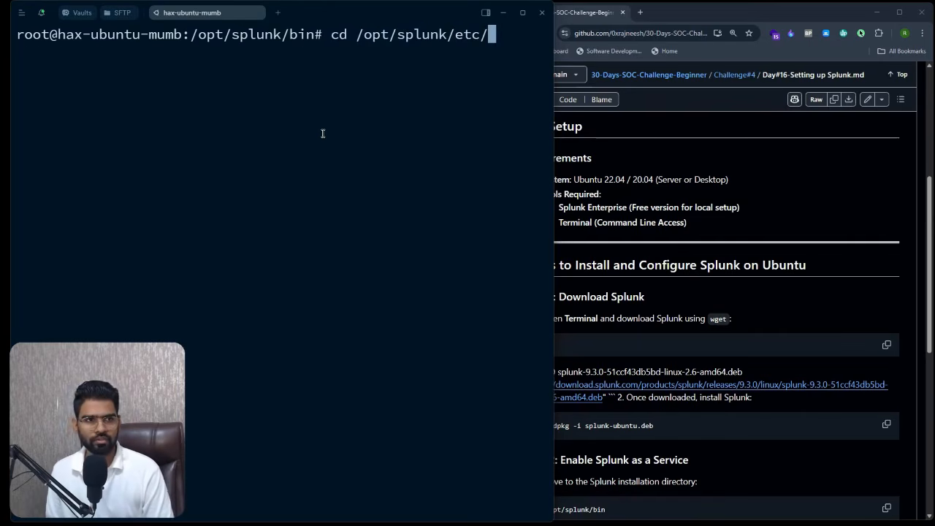
- Enter /opt/splunk/etc and list its files to locate splunk-launch.conf
{"action": "key", "text": "Return"}
{"action": "type", "text": "nano"}
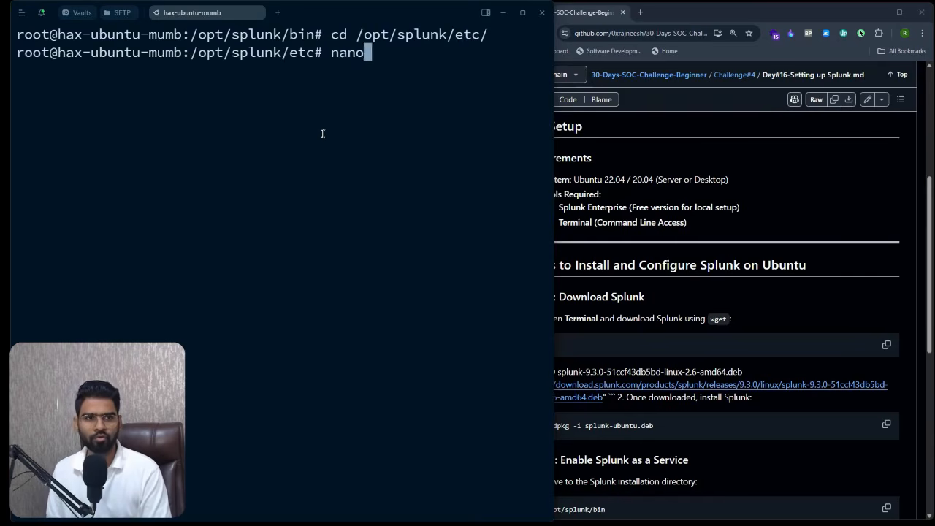
{"action": "key", "text": "Return"}
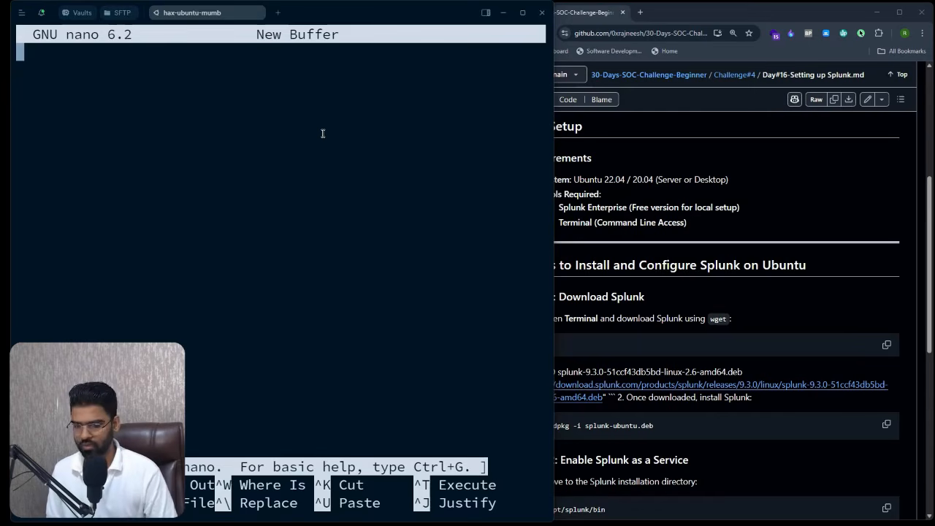
{"action": "key", "text": "ctrl+x"}
{"action": "type", "text": "ls"}
{"action": "key", "text": "Return"}
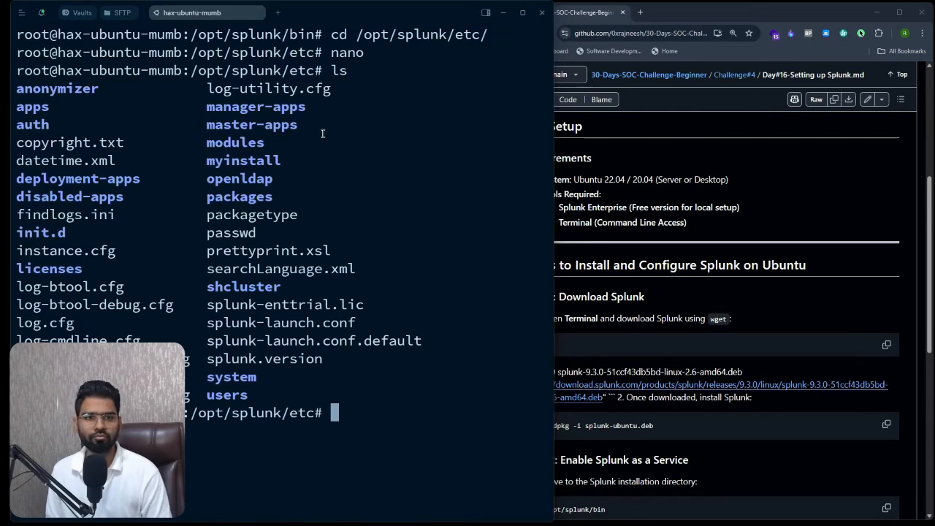
{"action": "triple_click", "coordinate": [282, 323]}
{"action": "left_click", "coordinate": [294, 322]}
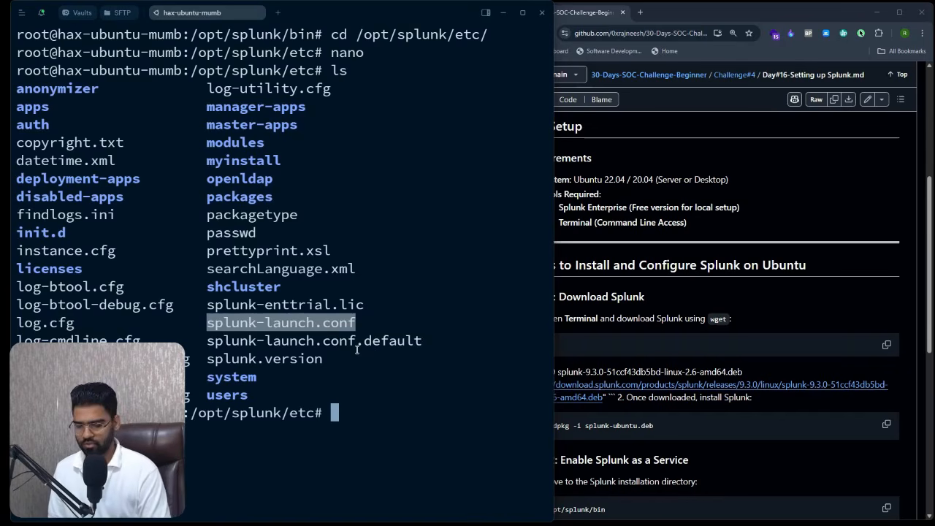
- Add SPLUNK_BINDIP=0.0.0.0 below SPLUNK_HOME in splunk-launch.conf and save it
{"action": "type", "text": "nano splunk"}
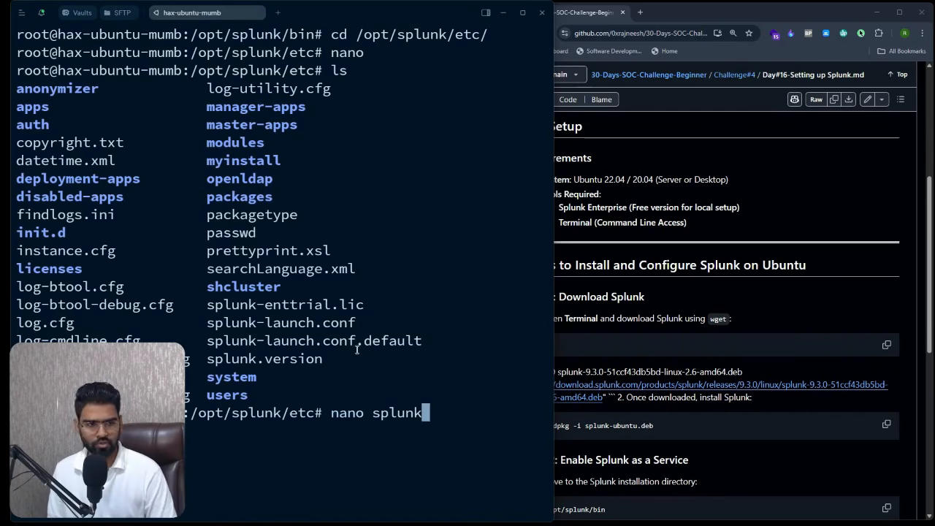
{"action": "type", "text": "-launch.conf"}
{"action": "key", "text": "Return"}
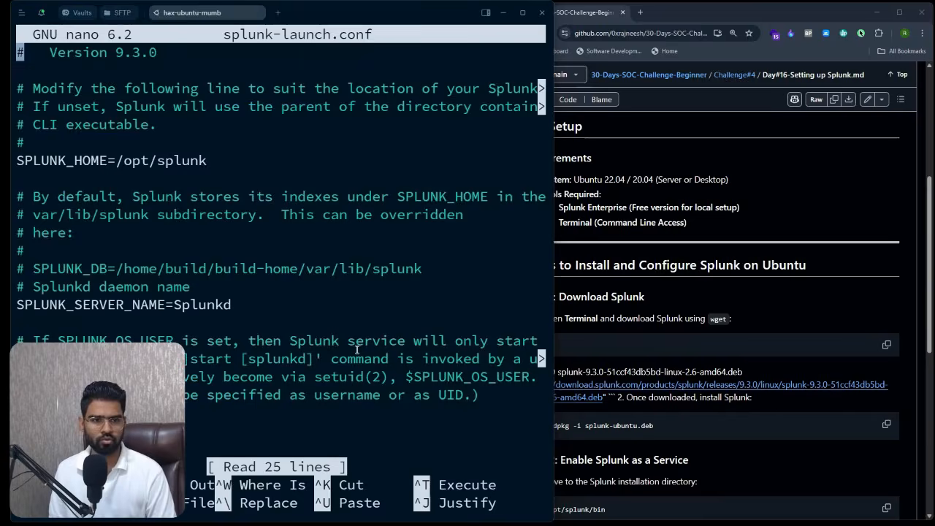
{"action": "key", "text": "Down"}
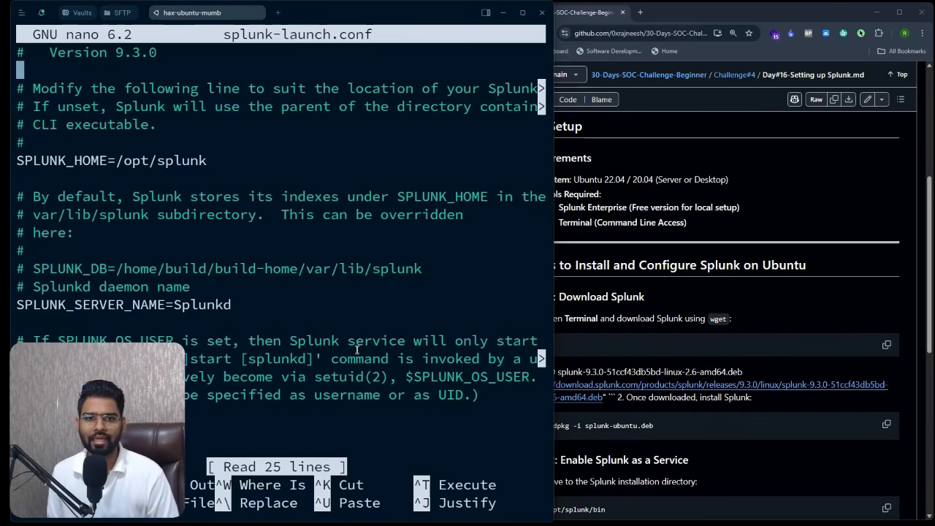
{"action": "key", "text": "Down"}
{"action": "key", "text": "Down"}
{"action": "key", "text": "Down"}
{"action": "key", "text": "Down"}
{"action": "key", "text": "Down"}
{"action": "key", "text": "Down"}
{"action": "key", "text": "Down"}
{"action": "key", "text": "Down"}
{"action": "key", "text": "Down"}
{"action": "key", "text": "Down"}
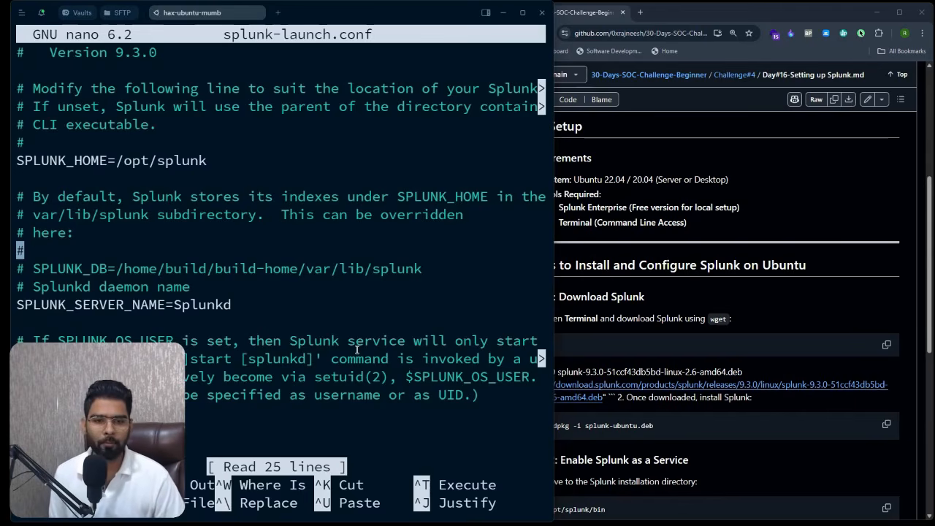
{"action": "key", "text": "Down"}
{"action": "key", "text": "Down"}
{"action": "key", "text": "Down"}
{"action": "key", "text": "Down"}
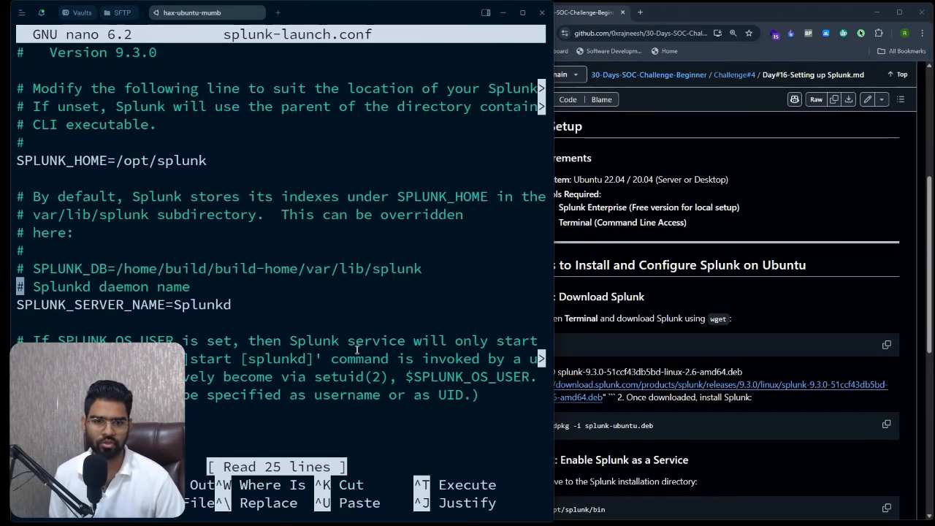
{"action": "key", "text": "Down"}
{"action": "key", "text": "Down"}
{"action": "key", "text": "Down"}
{"action": "key", "text": "Down"}
{"action": "key", "text": "Down"}
{"action": "key", "text": "Down"}
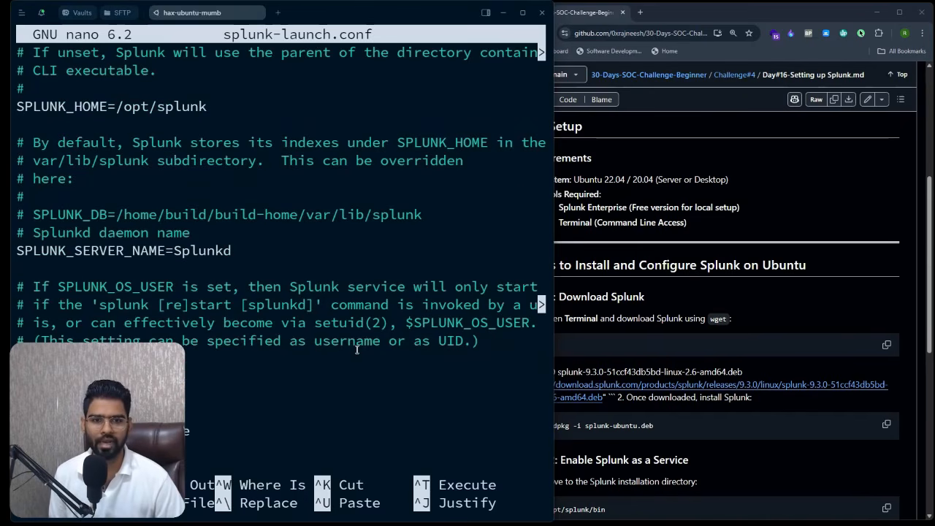
{"action": "key", "text": "Up"}
{"action": "key", "text": "Up"}
{"action": "key", "text": "Up"}
{"action": "key", "text": "Up"}
{"action": "key", "text": "Up"}
{"action": "key", "text": "Up"}
{"action": "key", "text": "Up"}
{"action": "key", "text": "Up"}
{"action": "key", "text": "Up"}
{"action": "key", "text": "Up"}
{"action": "key", "text": "Up"}
{"action": "key", "text": "Up"}
{"action": "key", "text": "Up"}
{"action": "key", "text": "Up"}
{"action": "key", "text": "Up"}
{"action": "key", "text": "Up"}
{"action": "key", "text": "Up"}
{"action": "key", "text": "Up"}
{"action": "key", "text": "Up"}
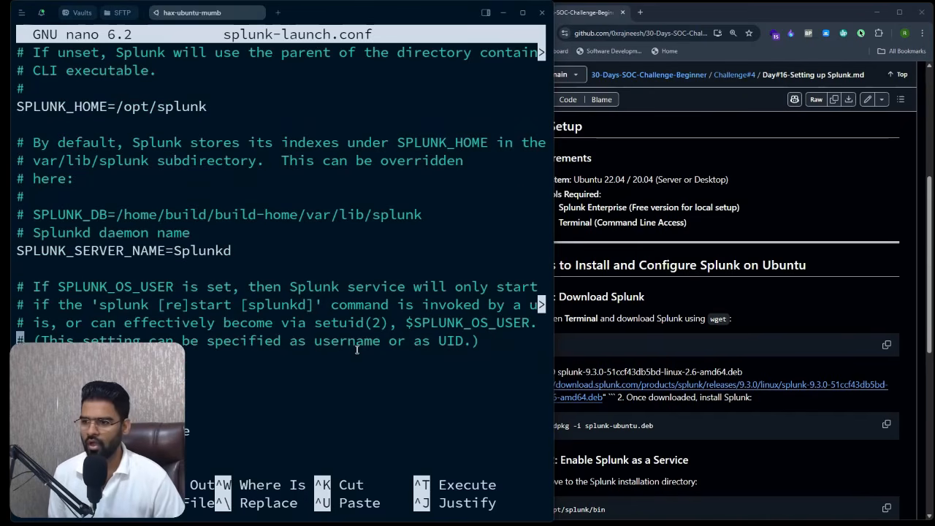
{"action": "key", "text": "Down"}
{"action": "key", "text": "Down"}
{"action": "key", "text": "Down"}
{"action": "key", "text": "Down"}
{"action": "key", "text": "Down"}
{"action": "key", "text": "Down"}
{"action": "key", "text": "Down"}
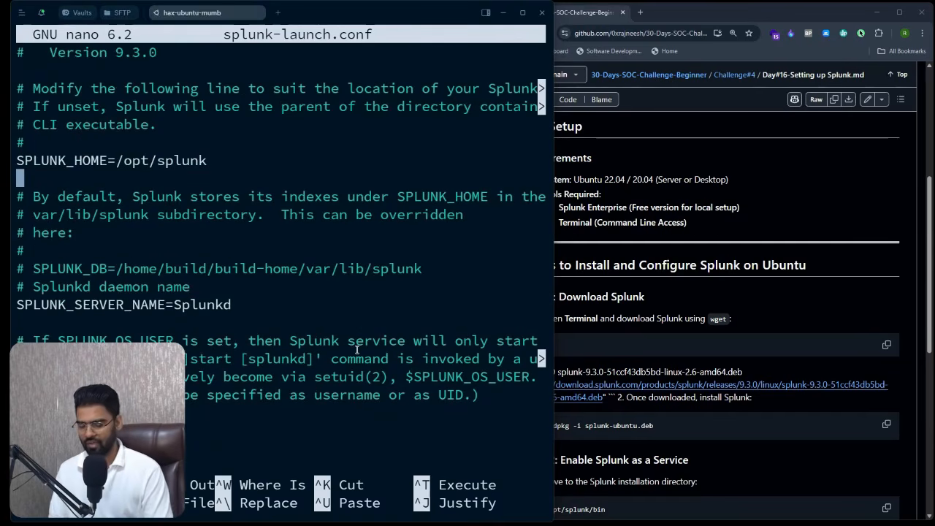
{"action": "type", "text": "SPLUNK"}
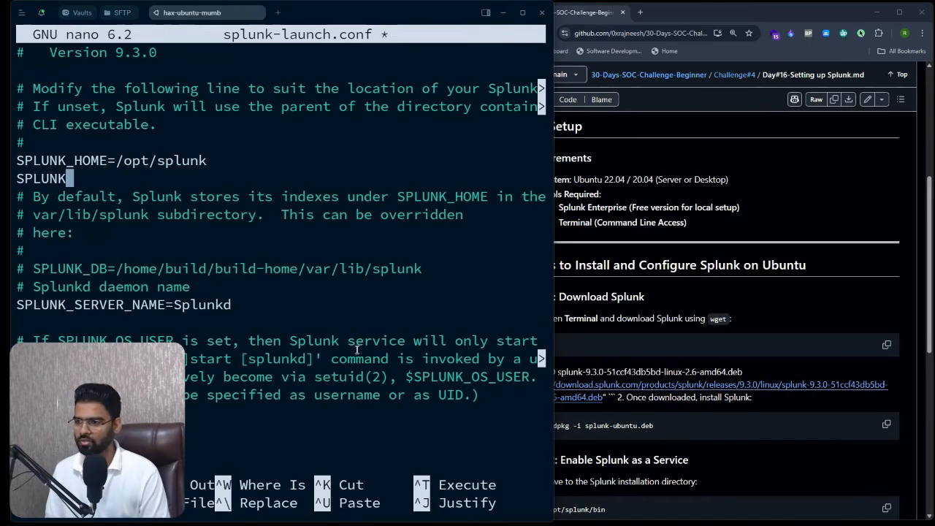
{"action": "type", "text": "_BIND"}
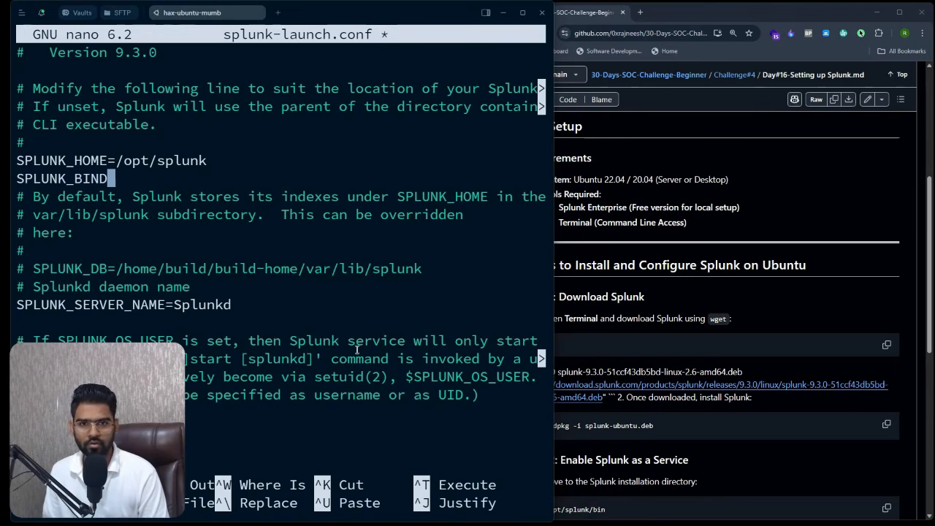
{"action": "type", "text": "IP="}
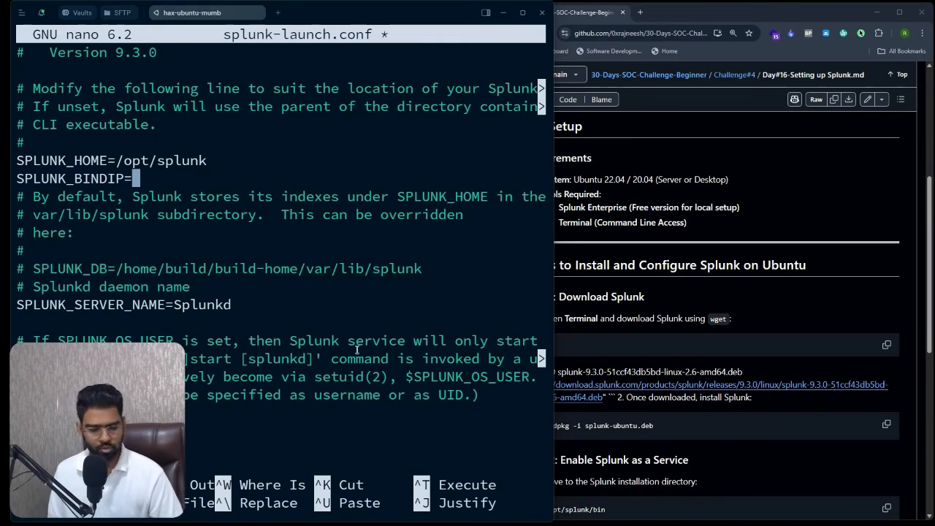
{"action": "type", "text": "0.0.0.0"}
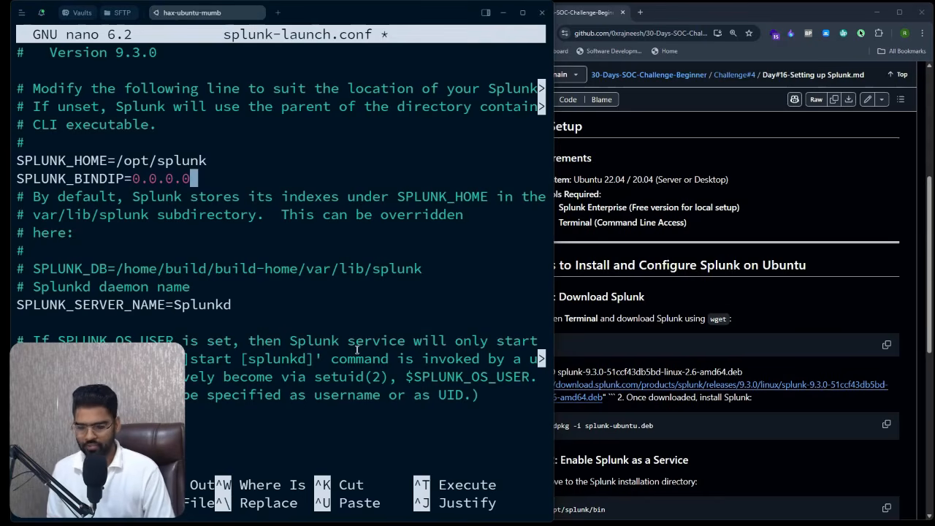
{"action": "key", "text": "ctrl+o"}
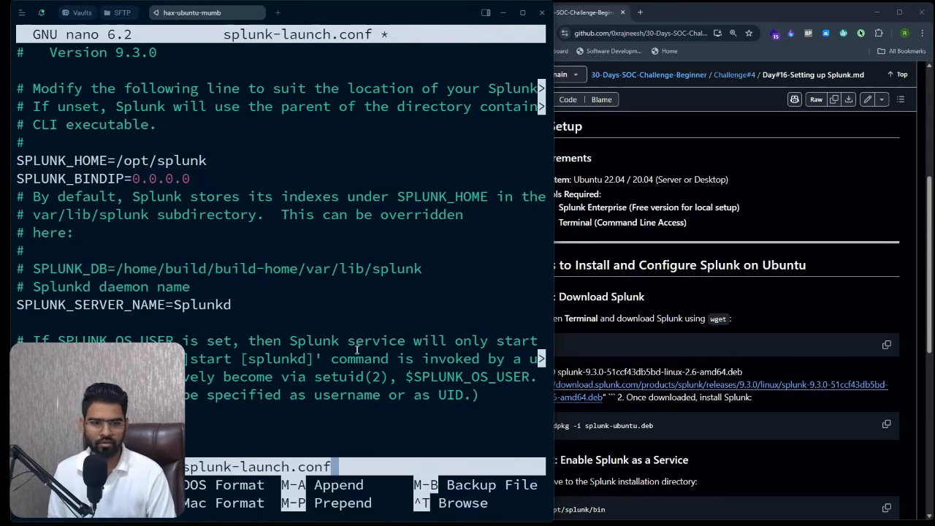
{"action": "key", "text": "Return"}
{"action": "key", "text": "ctrl+x"}
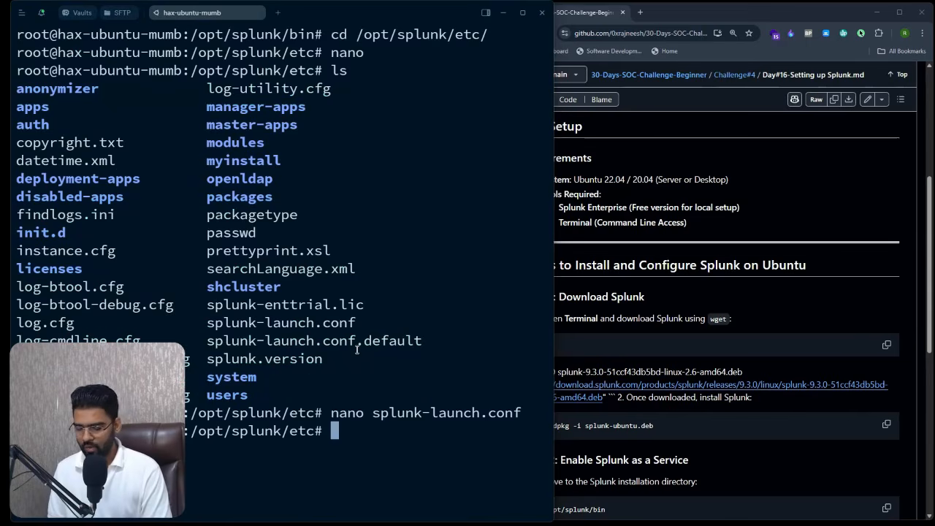
- Run ifconfig and paste the server IP 65.20.84.41 into a new browser tab
{"action": "type", "text": "ifconfig"}
{"action": "key", "text": "Return"}
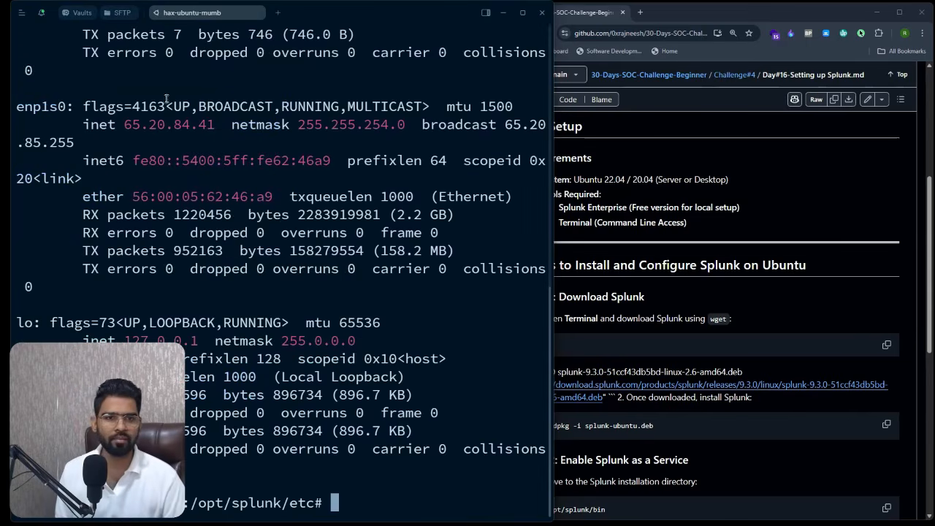
{"action": "double_click", "coordinate": [150, 124]}
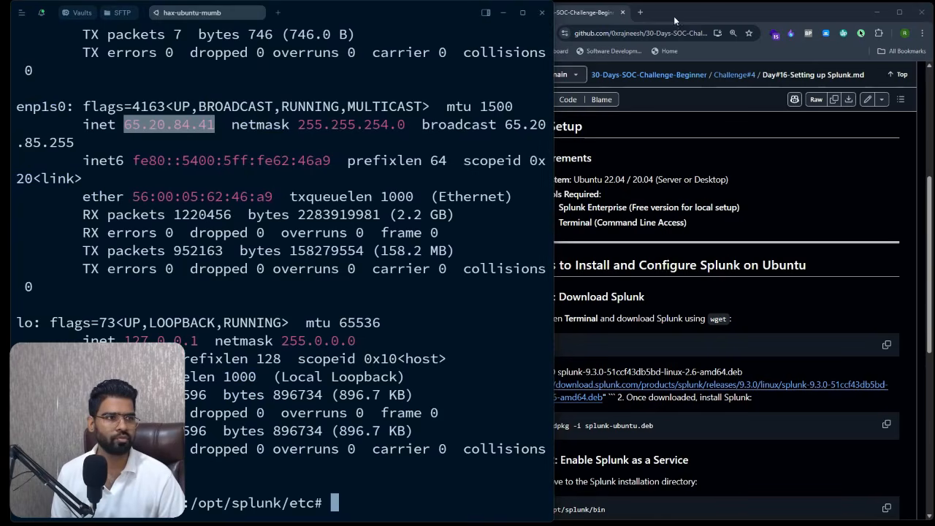
{"action": "left_click", "coordinate": [640, 12]}
{"action": "key", "text": "ctrl+v"}
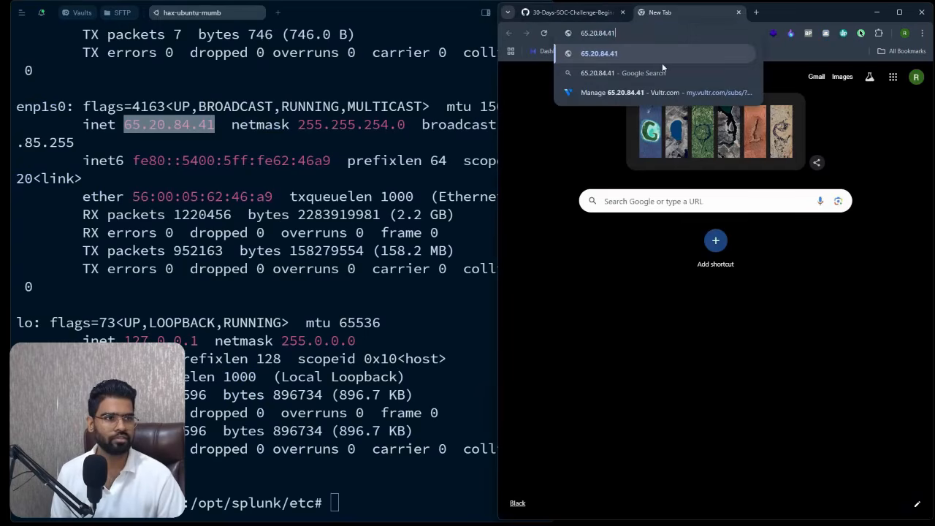
{"action": "left_click", "coordinate": [550, 166]}
{"action": "left_click", "coordinate": [380, 315]}
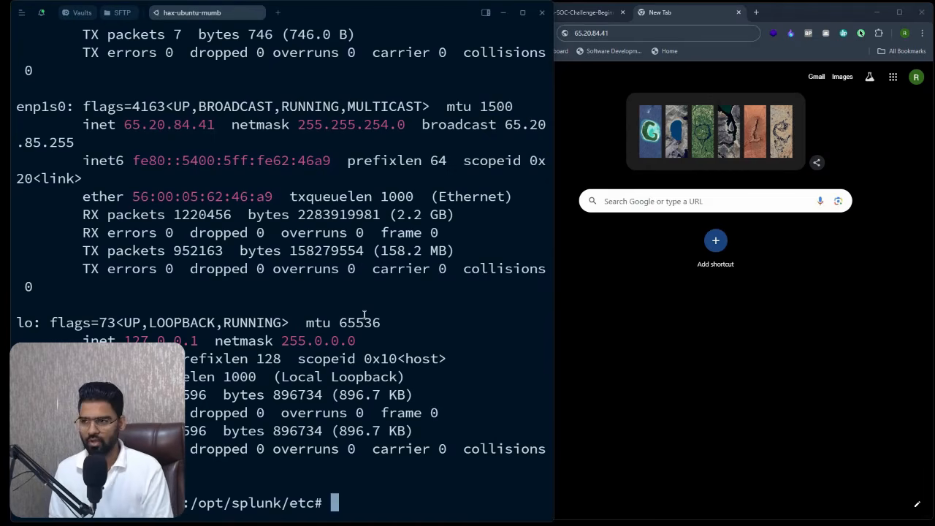
- Change into /opt/splunk/bin using Tab completion
{"action": "type", "text": "cd /o"}
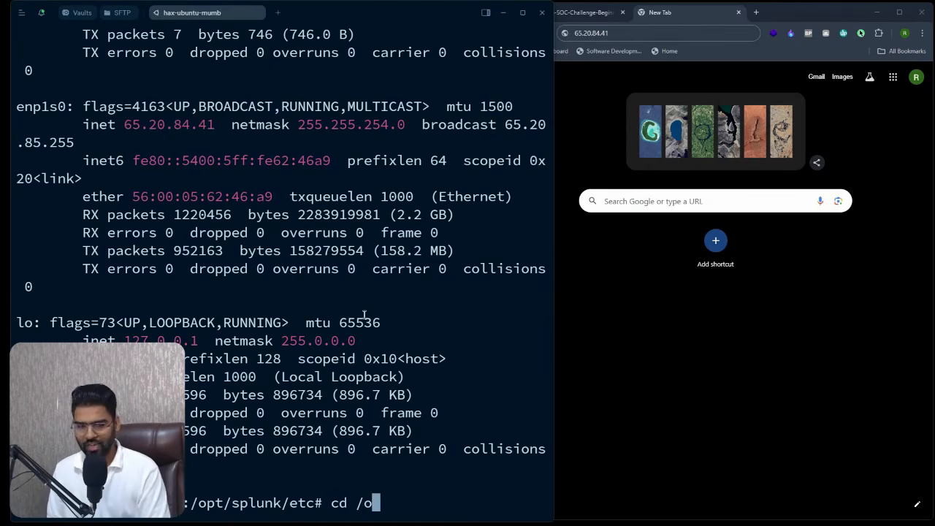
{"action": "type", "text": "pt/sp"}
{"action": "key", "text": "Tab"}
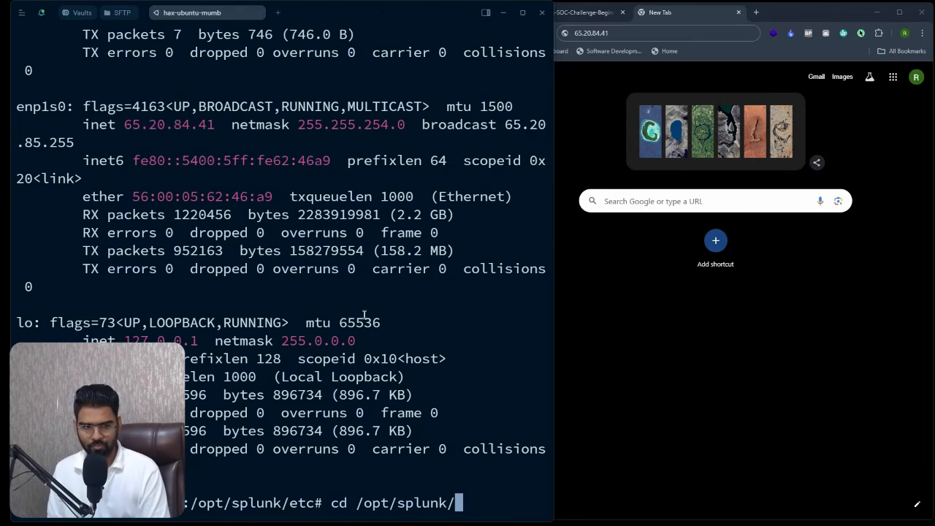
{"action": "type", "text": "n"}
{"action": "key", "text": "BackSpace"}
{"action": "type", "text": "bi"}
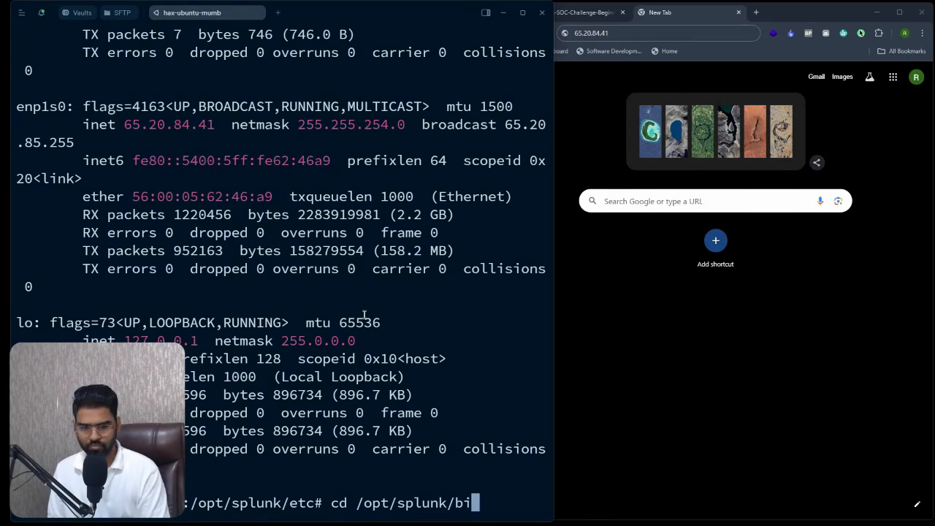
{"action": "key", "text": "Tab"}
{"action": "key", "text": "Return"}
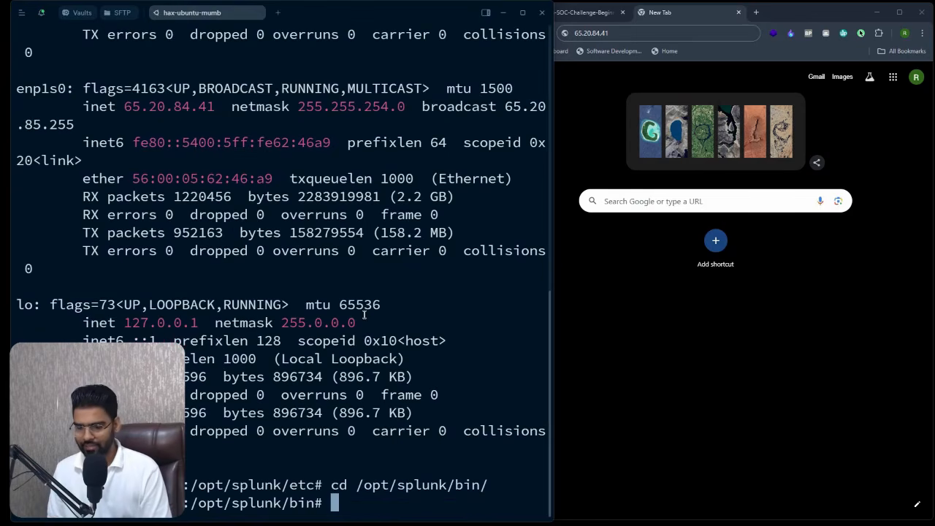
- List the bin folder's contents and start Splunk with ./splunk start
{"action": "type", "text": "/s"}
{"action": "key", "text": "BackSpace"}
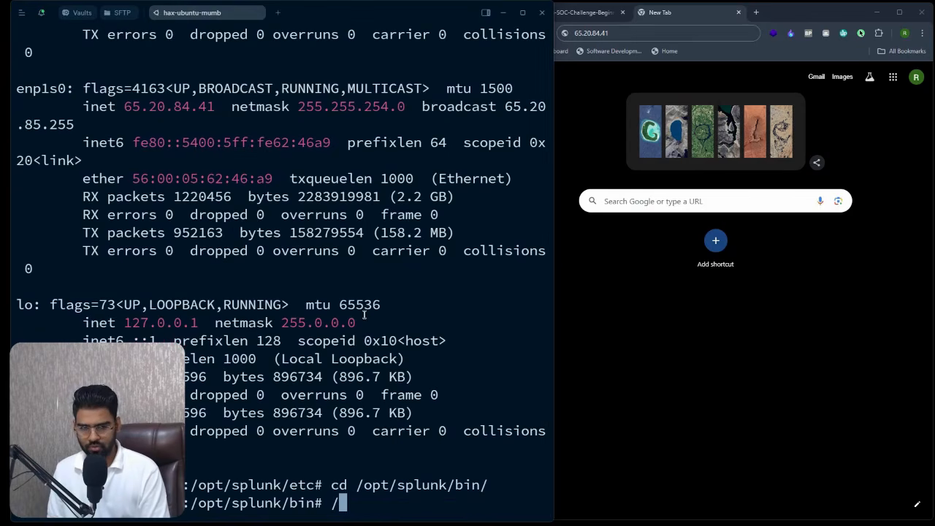
{"action": "key", "text": "BackSpace"}
{"action": "type", "text": "./splunk"}
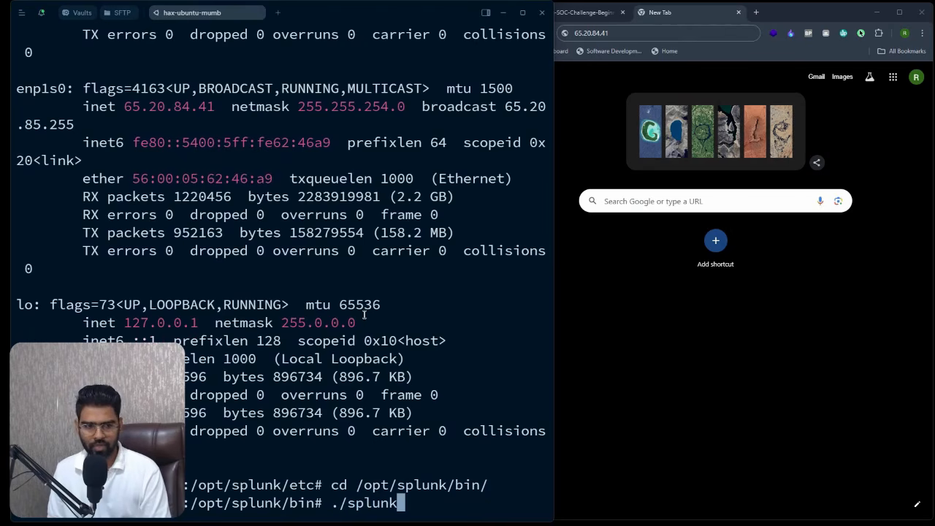
{"action": "type", "text": " start"}
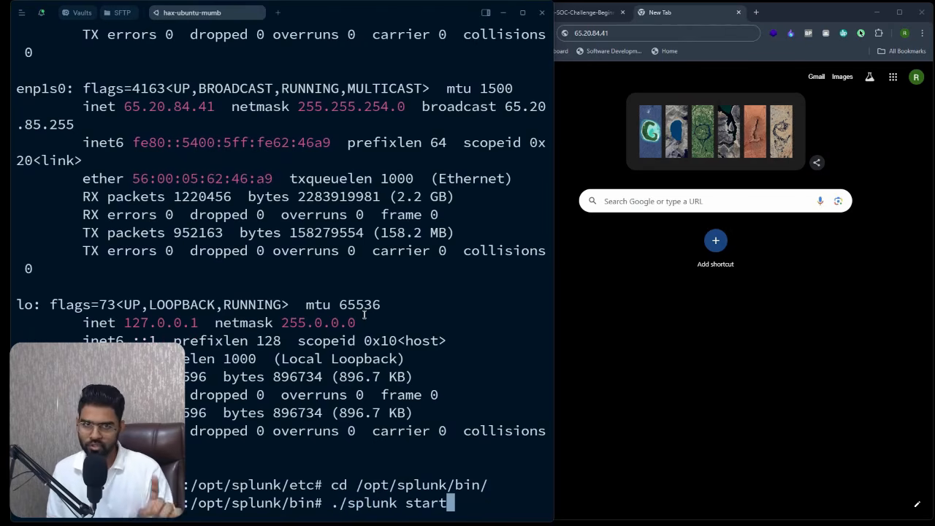
{"action": "key", "text": "BackSpace"}
{"action": "key", "text": "BackSpace"}
{"action": "key", "text": "BackSpace"}
{"action": "key", "text": "BackSpace"}
{"action": "key", "text": "BackSpace"}
{"action": "key", "text": "BackSpace"}
{"action": "key", "text": "BackSpace"}
{"action": "key", "text": "BackSpace"}
{"action": "key", "text": "BackSpace"}
{"action": "key", "text": "BackSpace"}
{"action": "key", "text": "BackSpace"}
{"action": "key", "text": "BackSpace"}
{"action": "key", "text": "BackSpace"}
{"action": "key", "text": "BackSpace"}
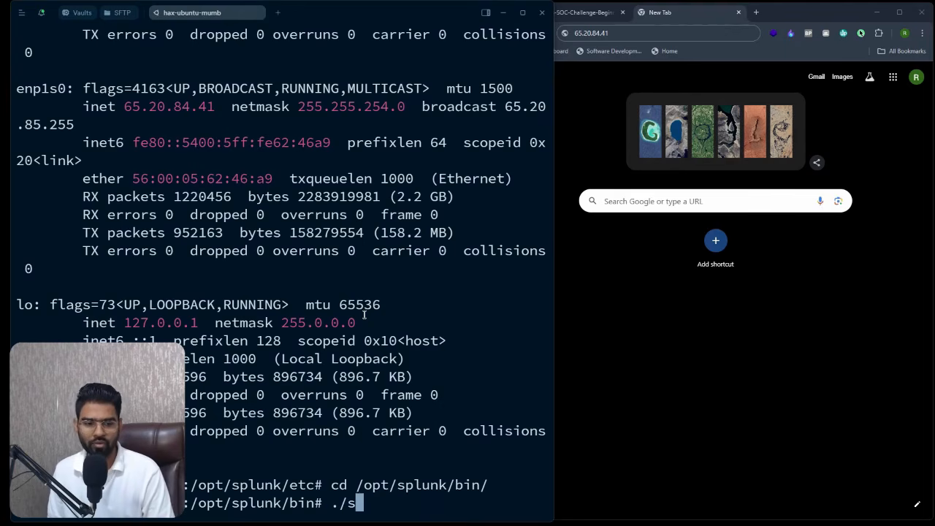
{"action": "type", "text": "ls"}
{"action": "key", "text": "Return"}
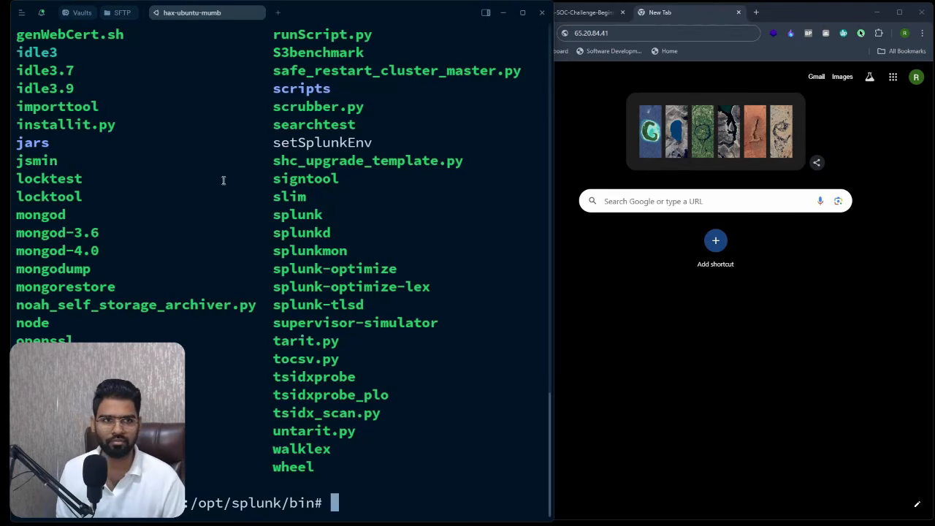
{"action": "scroll", "coordinate": [116, 258], "scroll_direction": "up", "scroll_amount": 10}
{"action": "scroll", "coordinate": [116, 258], "scroll_direction": "down", "scroll_amount": 10}
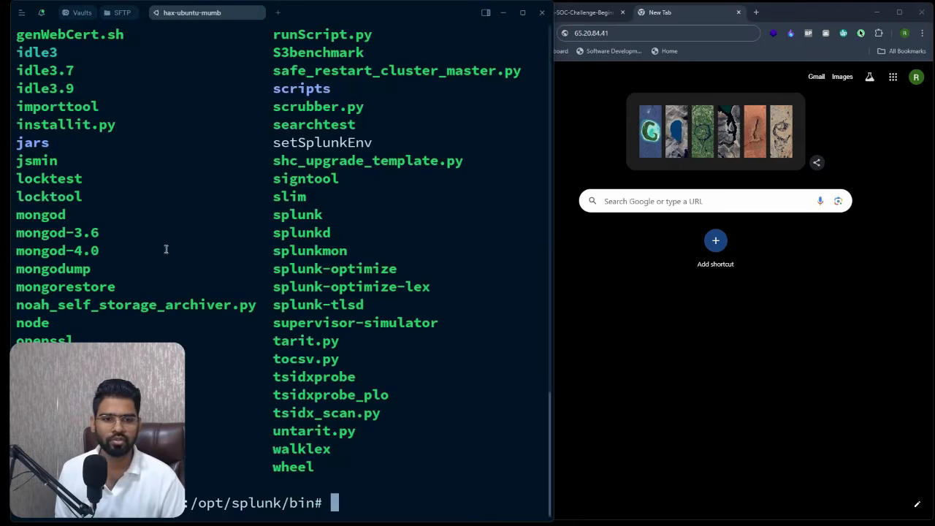
{"action": "double_click", "coordinate": [300, 215]}
{"action": "type", "text": "./splunk "}
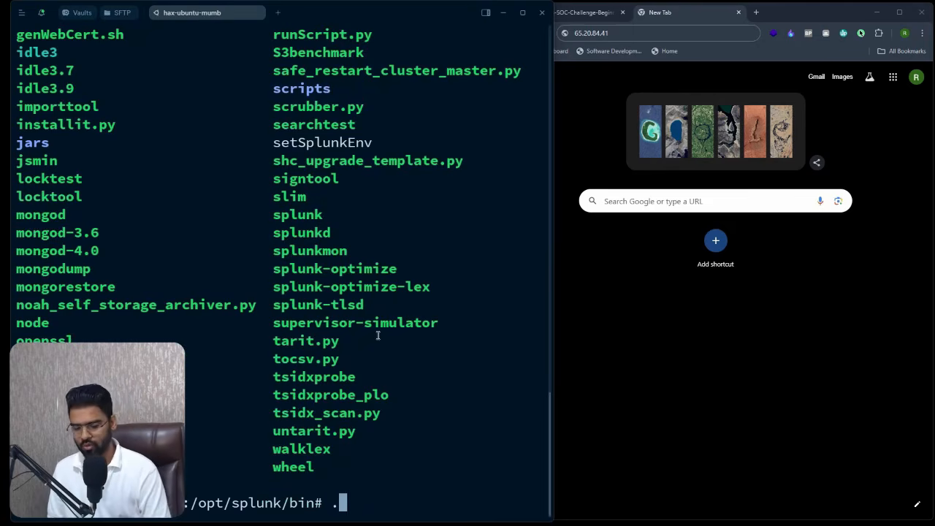
{"action": "type", "text": "start"}
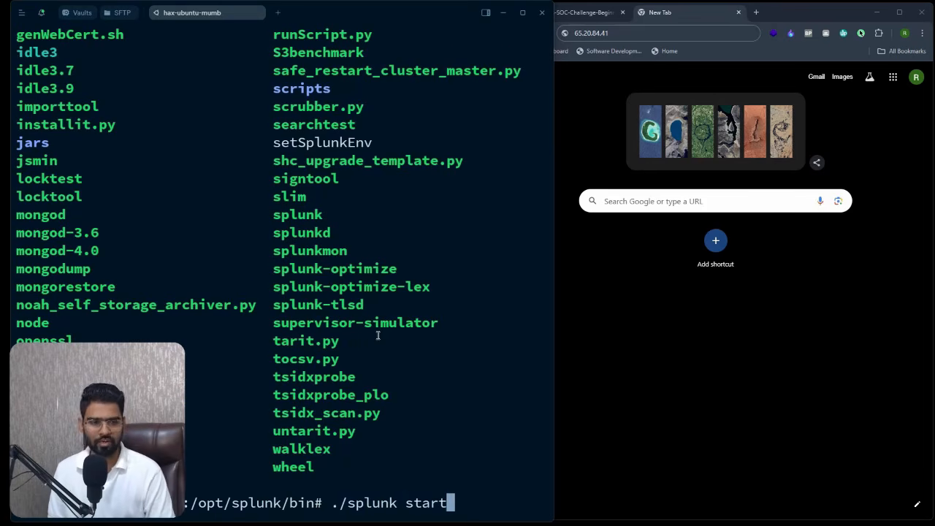
{"action": "key", "text": "Return"}
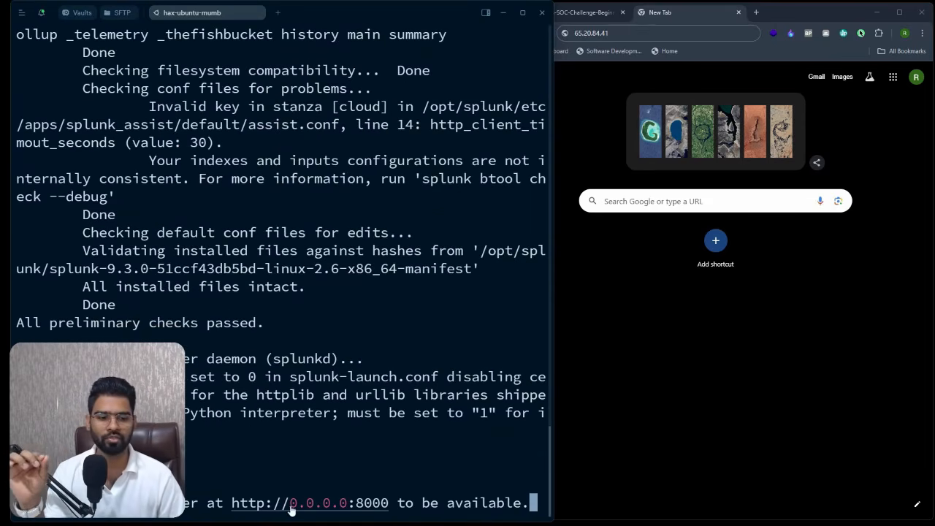
- Append port :8000 to the server IP in the browser address bar
{"action": "left_click", "coordinate": [619, 33]}
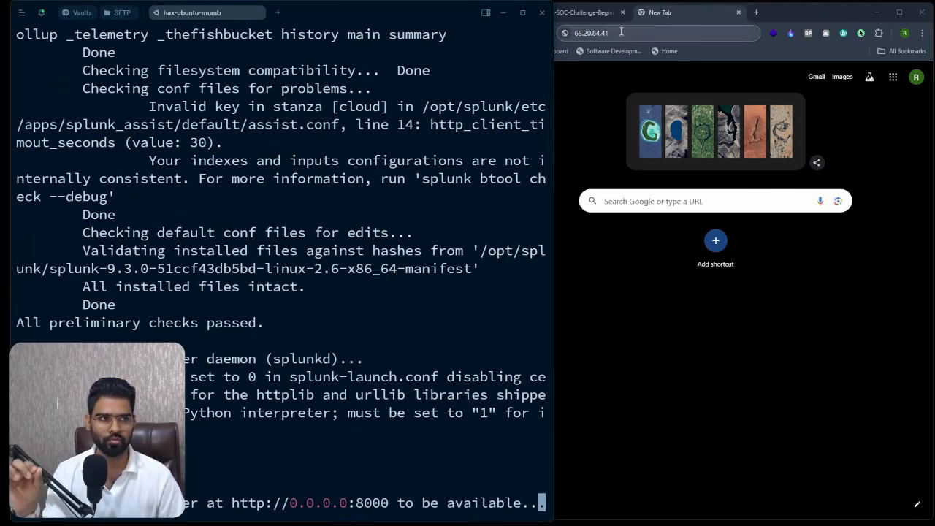
{"action": "left_click", "coordinate": [622, 34]}
{"action": "type", "text": ":8000"}
- Allow port 8000/tcp through the server firewall with sudo ufw
{"action": "left_click", "coordinate": [341, 253]}
{"action": "type", "text": "sudo "}
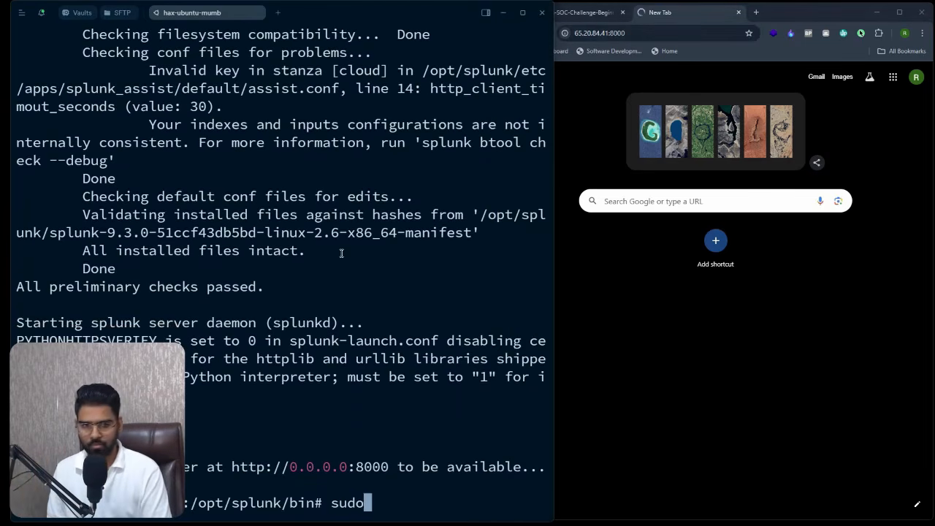
{"action": "type", "text": "ufw"}
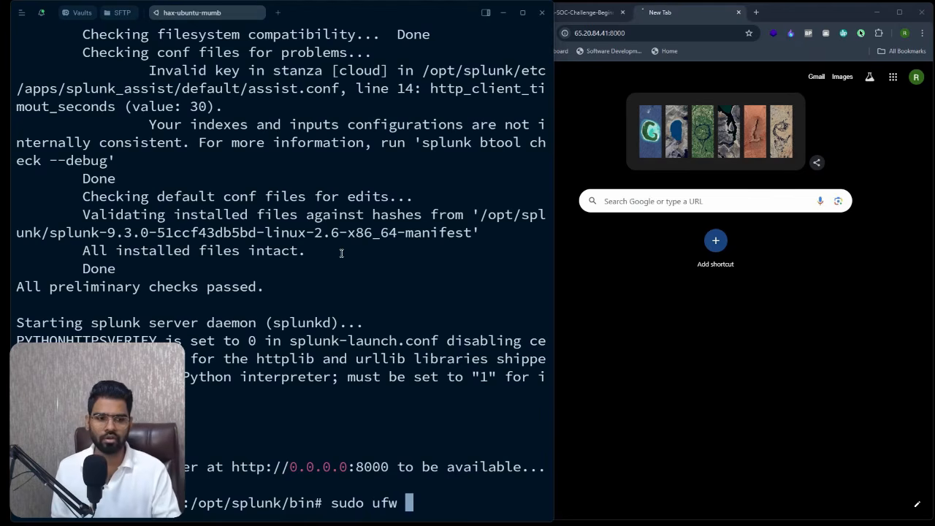
{"action": "type", "text": "allow "}
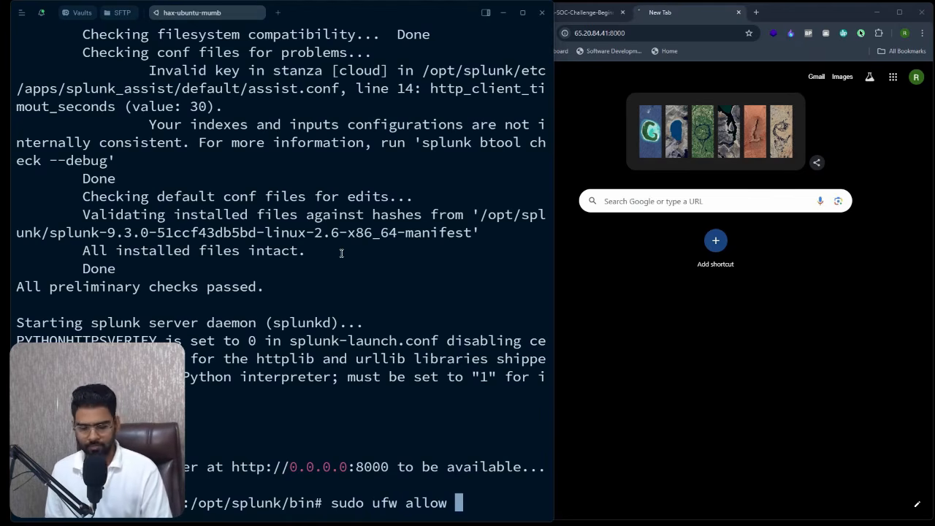
{"action": "type", "text": "8000/tcp"}
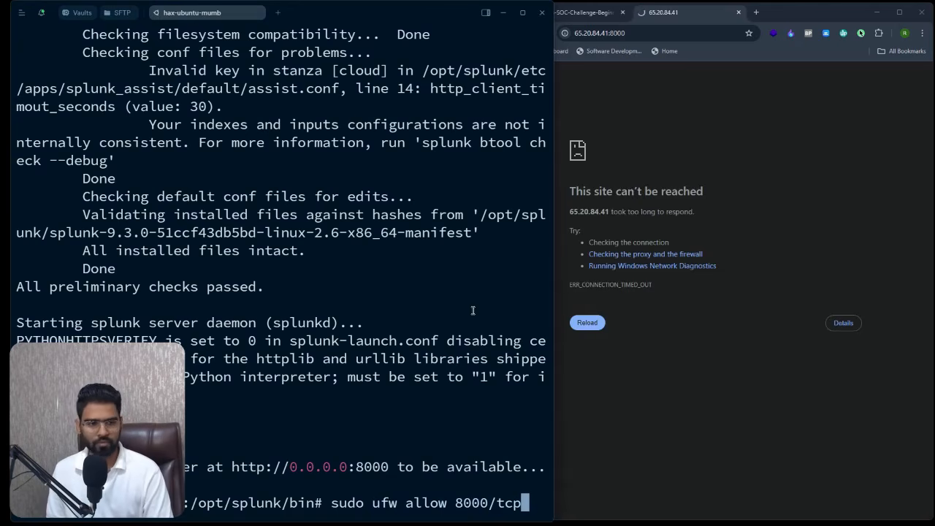
{"action": "key", "text": "Return"}
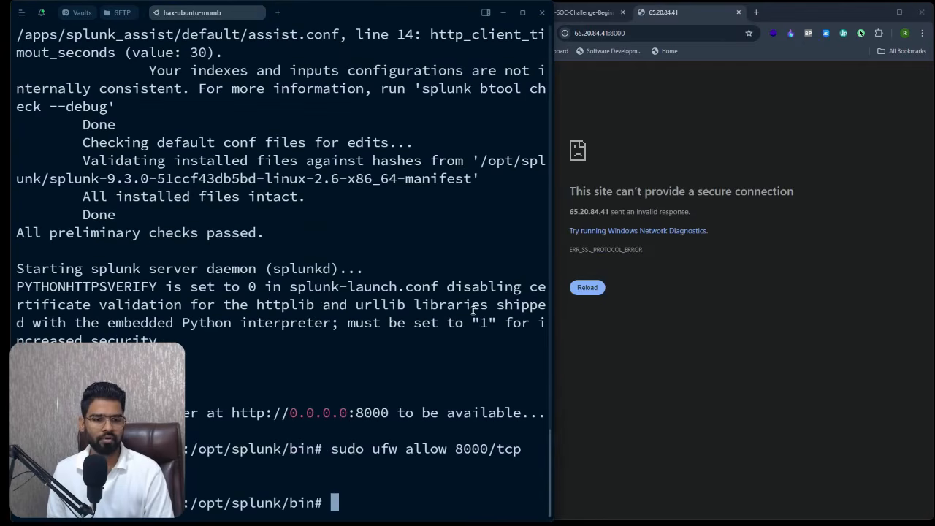
- Load the Splunk web login over plain http and sign in as admin with the account password
{"action": "left_click", "coordinate": [659, 33]}
{"action": "left_click", "coordinate": [658, 34]}
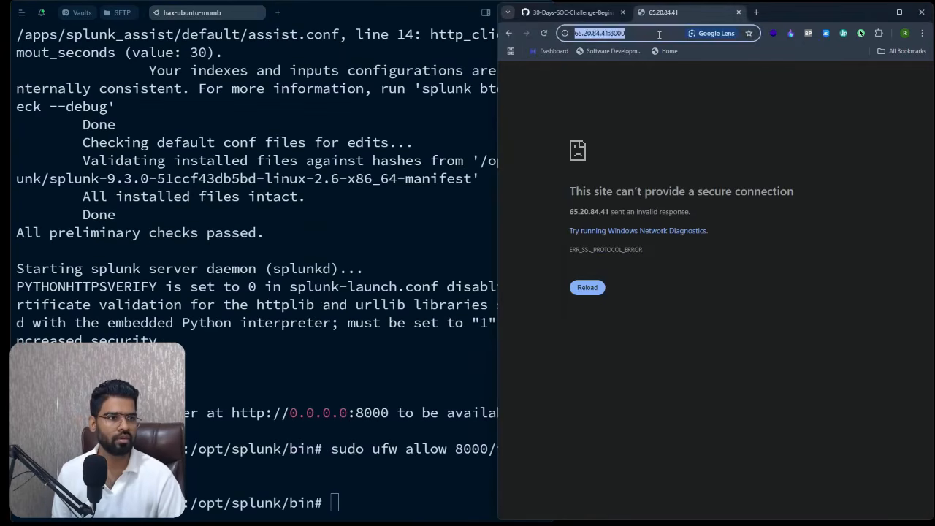
{"action": "key", "text": "BackSpace"}
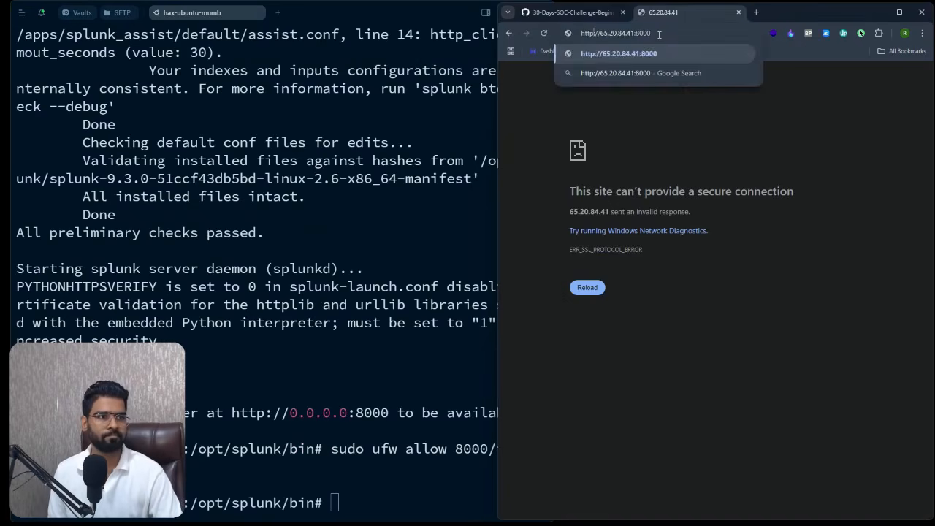
{"action": "key", "text": "Return"}
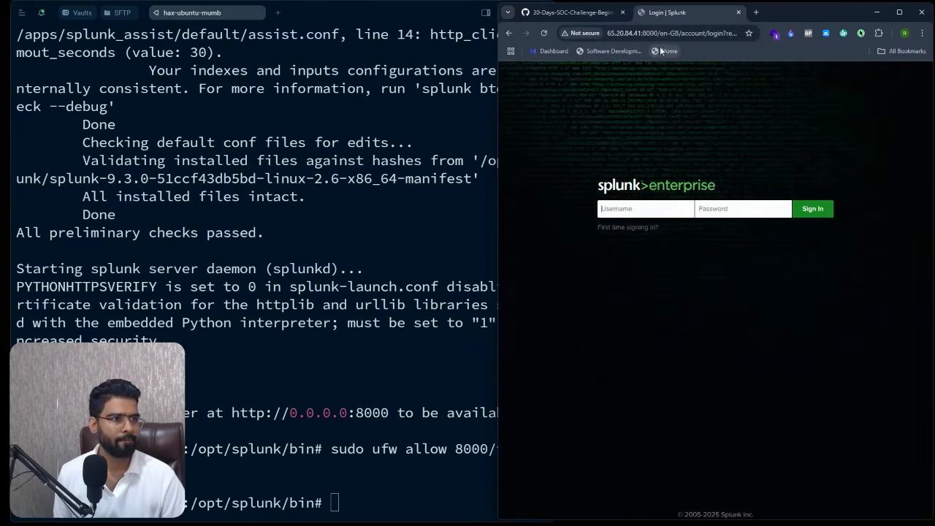
{"action": "left_click_drag", "start_coordinate": [787, 15], "coordinate": [656, 1]}
{"action": "type", "text": "ad"}
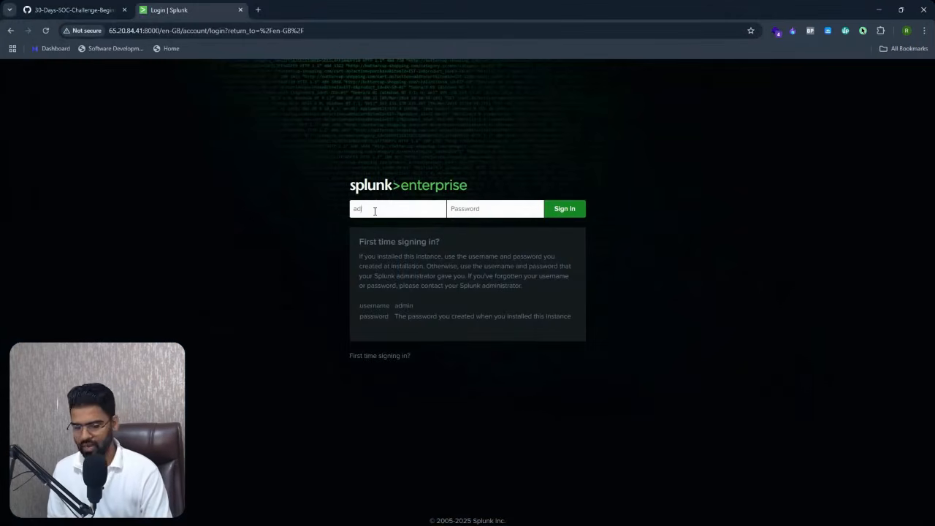
{"action": "type", "text": "min•••••••"}
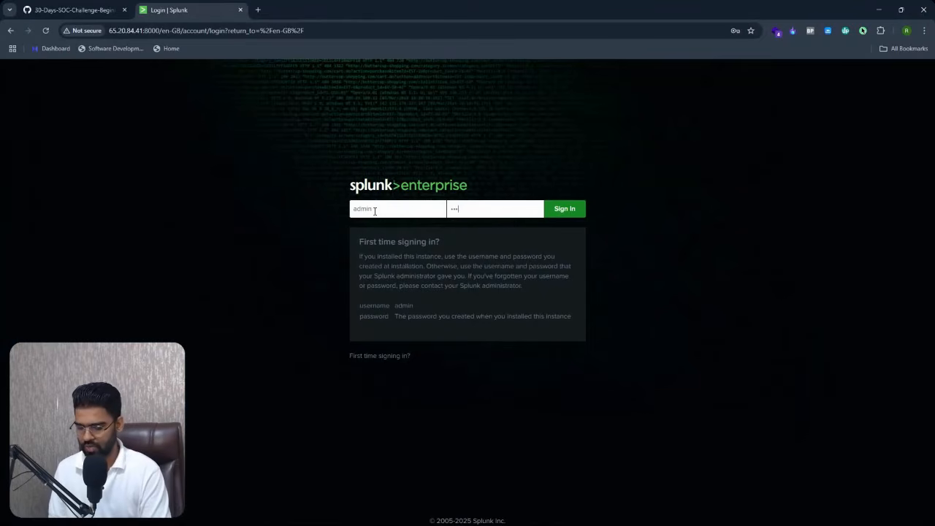
{"action": "type", "text": "•••••"}
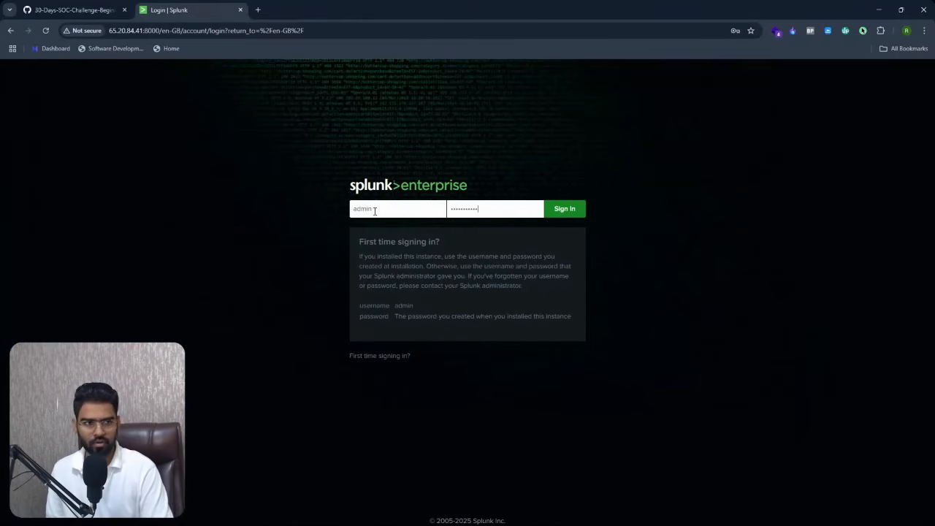
{"action": "key", "text": "Return"}
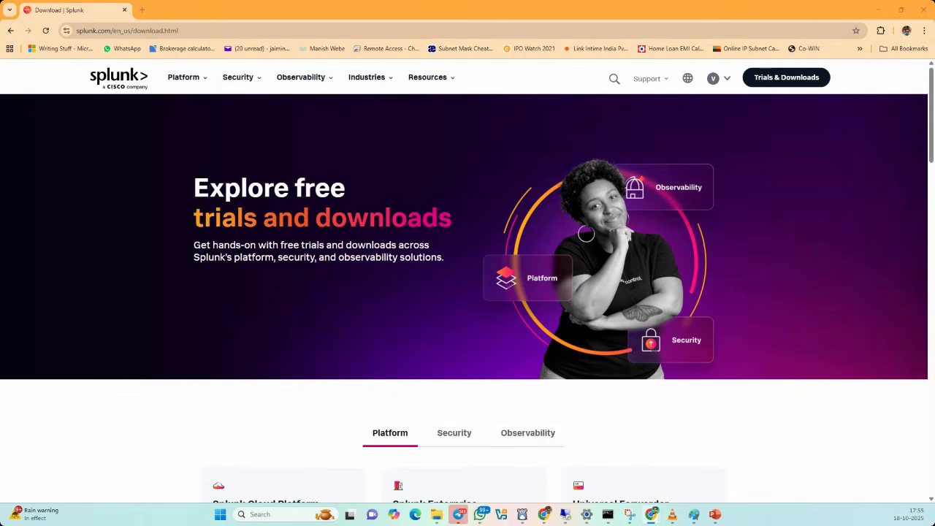
- Scroll down the Splunk download page to the Cloud Platform, Enterprise and Universal Forwarder cards
{"action": "scroll", "coordinate": [502, 277], "scroll_direction": "down", "scroll_amount": 3}
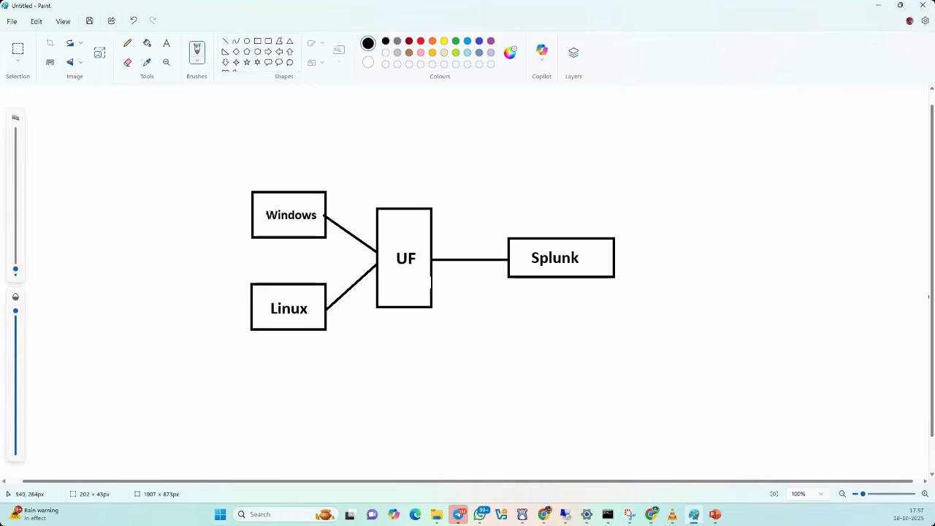
- Circle the Windows, Linux and UF labels in the Paint diagram with the pen
{"action": "mouse_move", "coordinate": [272, 197]}
{"action": "left_mouse_down"}
{"action": "mouse_move", "coordinate": [241, 207]}
{"action": "mouse_move", "coordinate": [330, 203]}
{"action": "mouse_move", "coordinate": [266, 196]}
{"action": "left_mouse_up"}
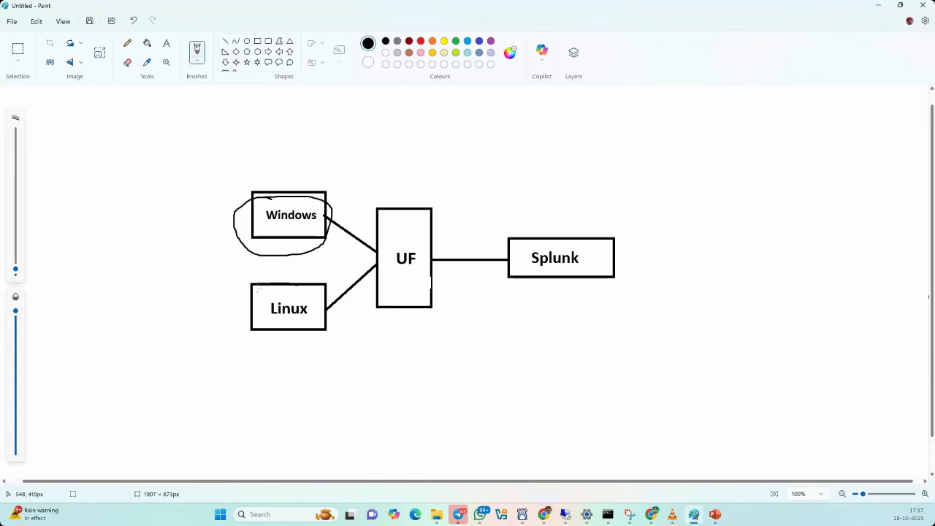
{"action": "mouse_move", "coordinate": [267, 285]}
{"action": "left_mouse_down"}
{"action": "mouse_move", "coordinate": [332, 330]}
{"action": "mouse_move", "coordinate": [292, 286]}
{"action": "left_mouse_up"}
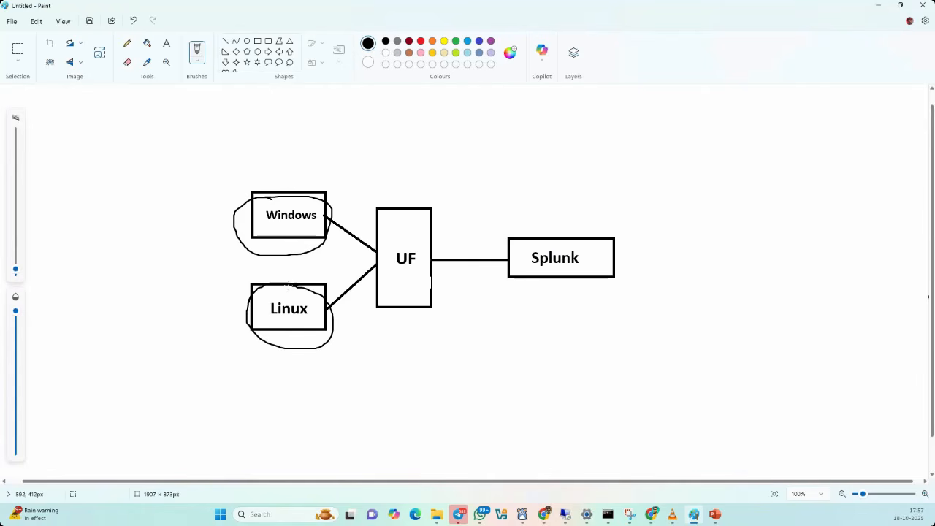
{"action": "mouse_move", "coordinate": [411, 241]}
{"action": "left_mouse_down"}
{"action": "mouse_move", "coordinate": [382, 256]}
{"action": "mouse_move", "coordinate": [413, 234]}
{"action": "mouse_move", "coordinate": [385, 235]}
{"action": "left_mouse_up"}
{"action": "mouse_move", "coordinate": [337, 188]}
{"action": "left_mouse_down"}
{"action": "mouse_move", "coordinate": [324, 211]}
{"action": "mouse_move", "coordinate": [344, 201]}
{"action": "left_mouse_up"}
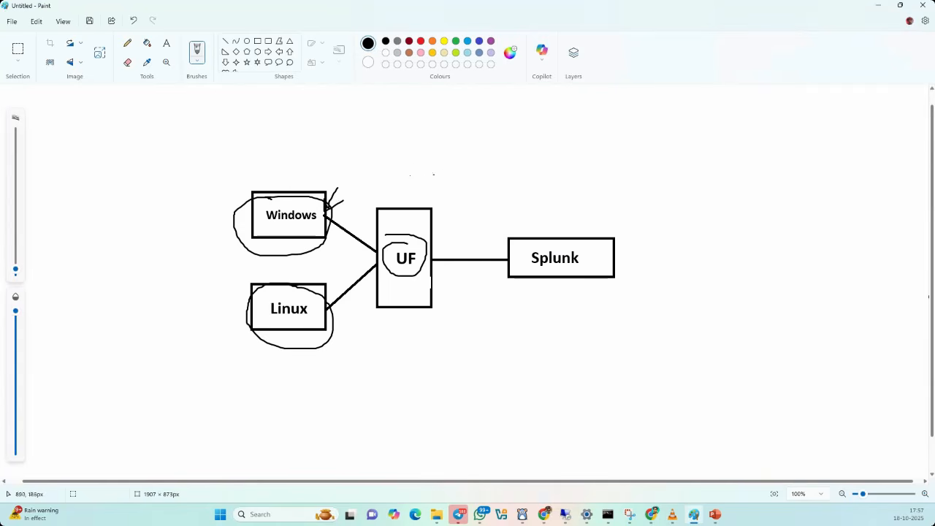
- Draw arrows from UF and Windows toward Splunk, then return to the Splunk page in Chrome
{"action": "mouse_move", "coordinate": [409, 162]}
{"action": "left_mouse_down"}
{"action": "mouse_move", "coordinate": [410, 199]}
{"action": "mouse_move", "coordinate": [420, 182]}
{"action": "left_mouse_up"}
{"action": "left_click_drag", "start_coordinate": [430, 245], "coordinate": [507, 246]}
{"action": "left_click_drag", "start_coordinate": [464, 235], "coordinate": [506, 246]}
{"action": "left_click_drag", "start_coordinate": [507, 246], "coordinate": [492, 264]}
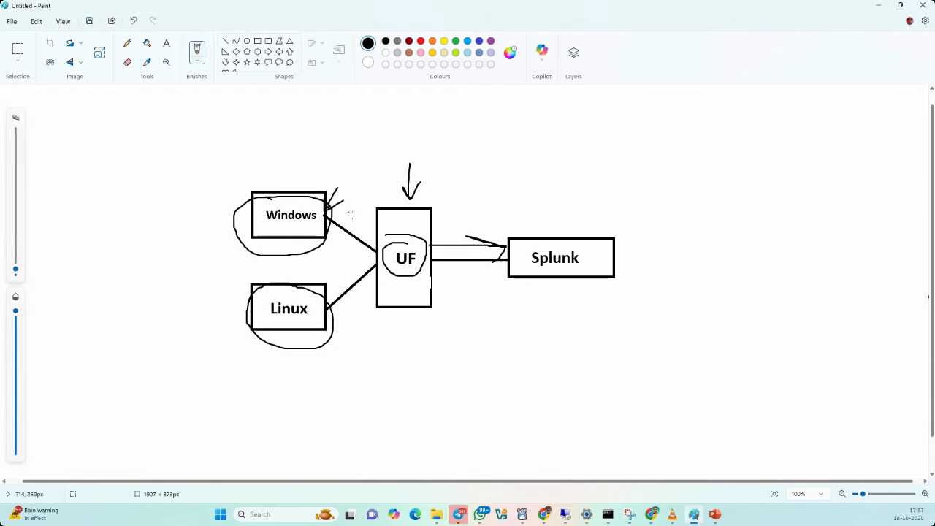
{"action": "mouse_move", "coordinate": [387, 238]}
{"action": "left_mouse_down"}
{"action": "mouse_move", "coordinate": [313, 156]}
{"action": "mouse_move", "coordinate": [296, 188]}
{"action": "mouse_move", "coordinate": [316, 175]}
{"action": "mouse_move", "coordinate": [327, 132]}
{"action": "mouse_move", "coordinate": [501, 195]}
{"action": "mouse_move", "coordinate": [518, 237]}
{"action": "left_mouse_up"}
{"action": "left_click_drag", "start_coordinate": [525, 219], "coordinate": [520, 237]}
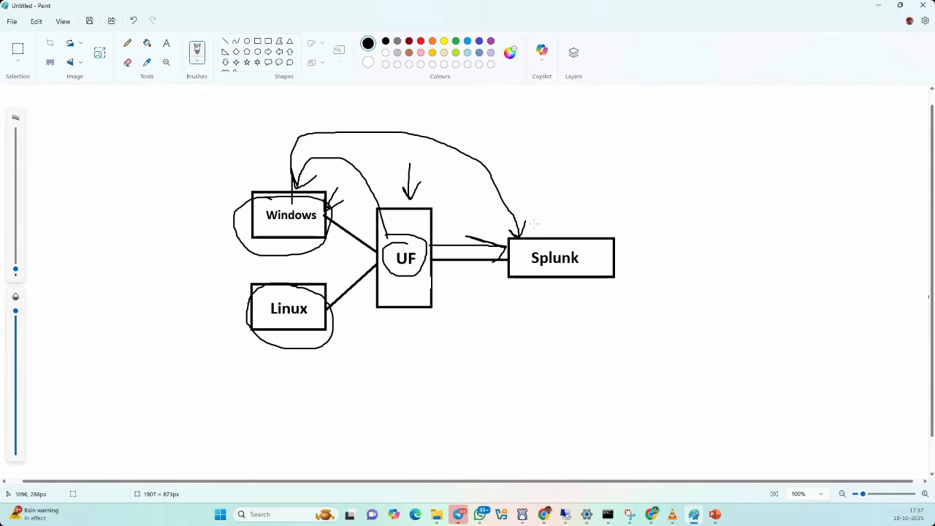
{"action": "key", "text": "alt+Tab"}
{"action": "scroll", "coordinate": [167, 273], "scroll_direction": "up", "scroll_amount": 3}
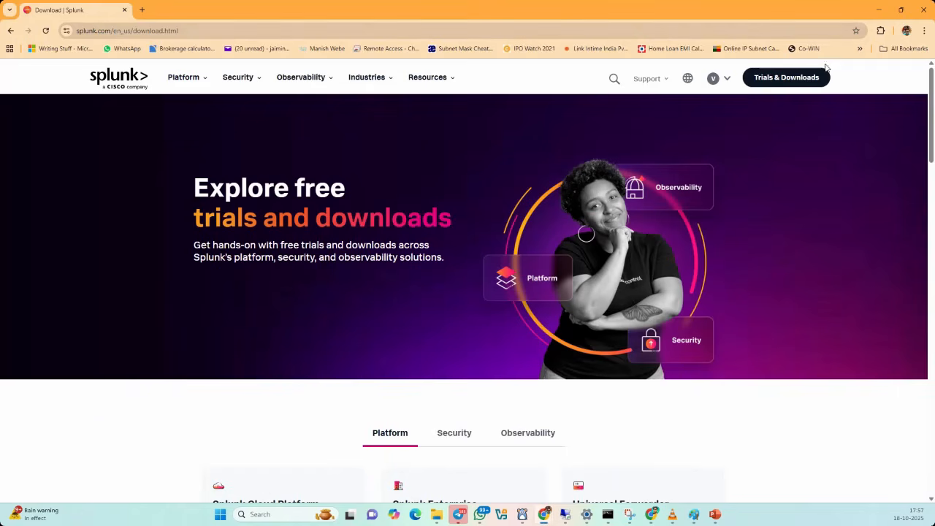
- Zoom the page to 110% and open the Universal Forwarder download page
{"action": "scroll", "coordinate": [703, 130], "scroll_direction": "down", "scroll_amount": 3}
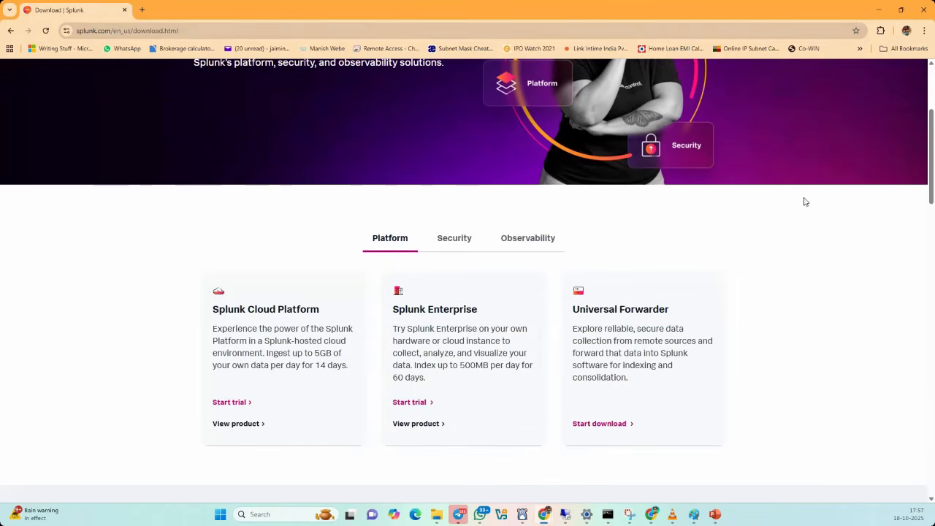
{"action": "scroll", "coordinate": [807, 212], "scroll_direction": "down", "scroll_amount": 1}
{"action": "key", "text": "ctrl+plus"}
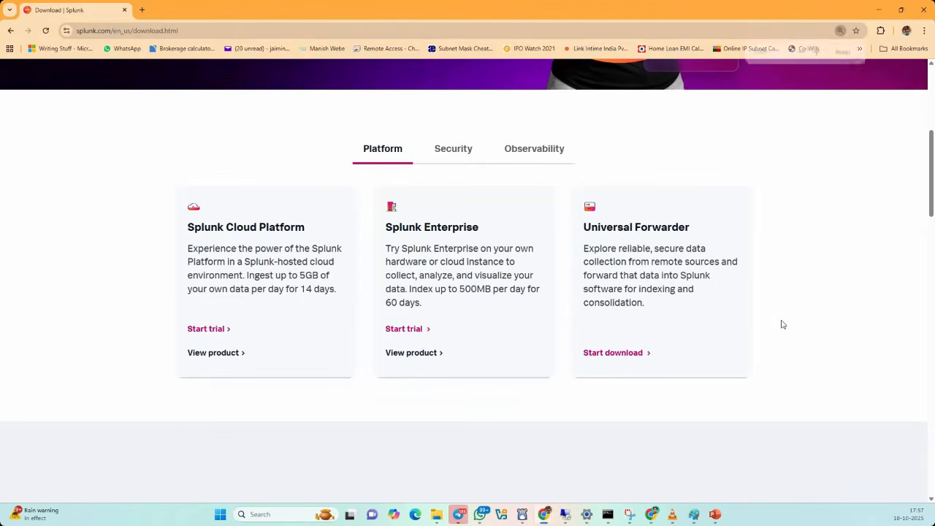
{"action": "left_click", "coordinate": [625, 355]}
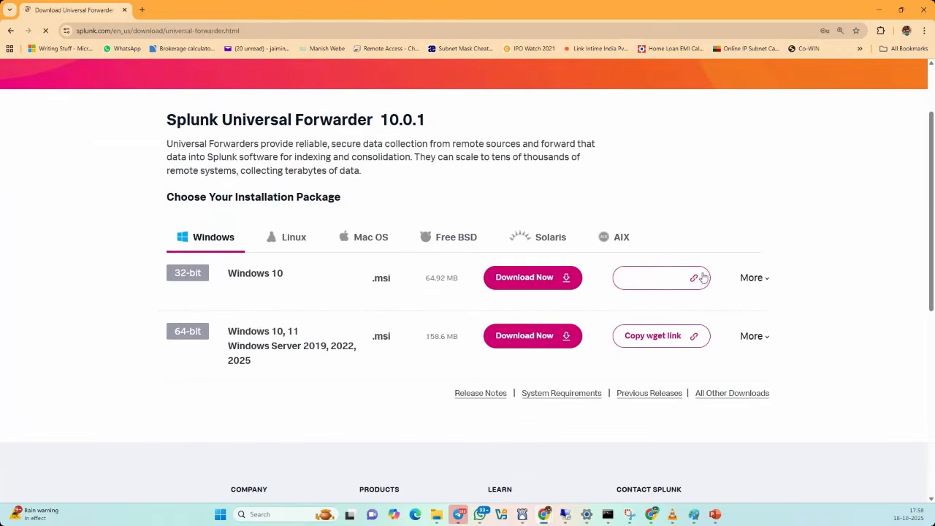
- Copy the wget command for the 64-bit Windows Universal Forwarder 10.0.1 and start its download
{"action": "left_click_drag", "start_coordinate": [225, 169], "coordinate": [435, 180]}
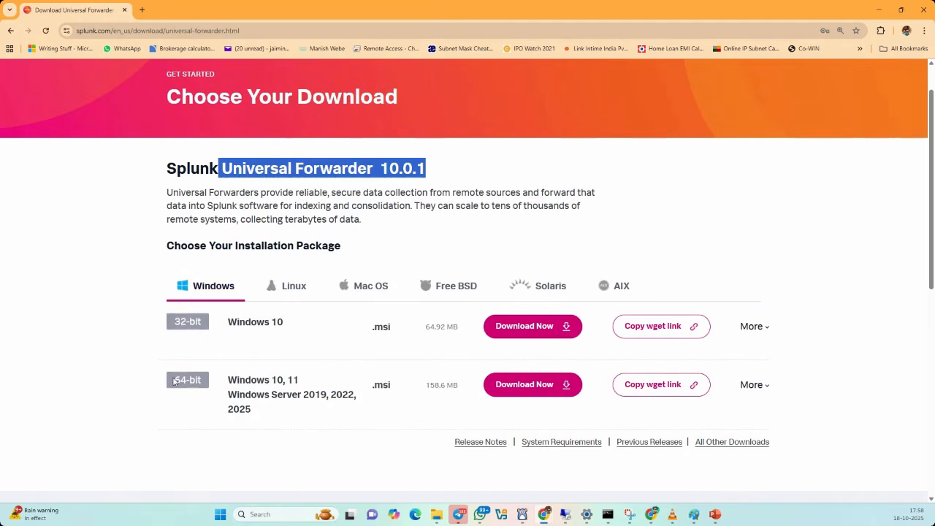
{"action": "left_click", "coordinate": [224, 486]}
{"action": "left_click_drag", "start_coordinate": [266, 426], "coordinate": [223, 384]}
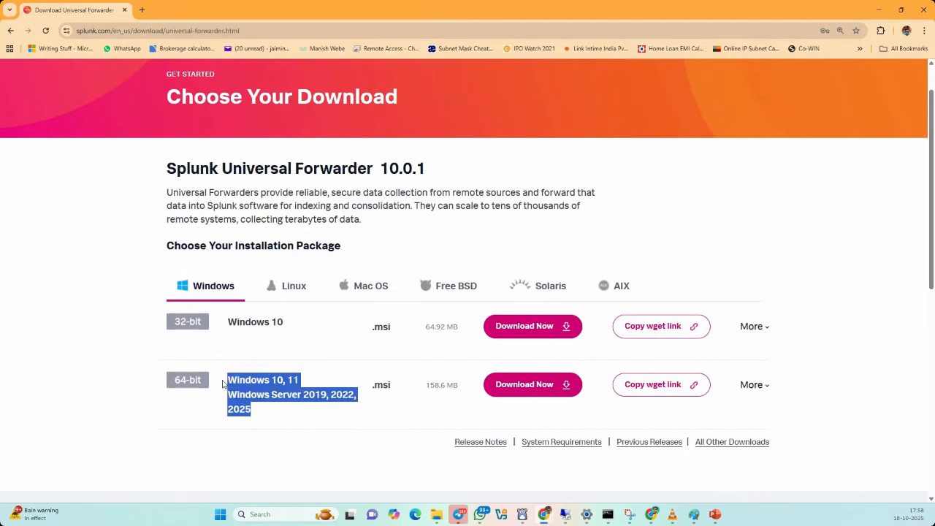
{"action": "left_click", "coordinate": [263, 451]}
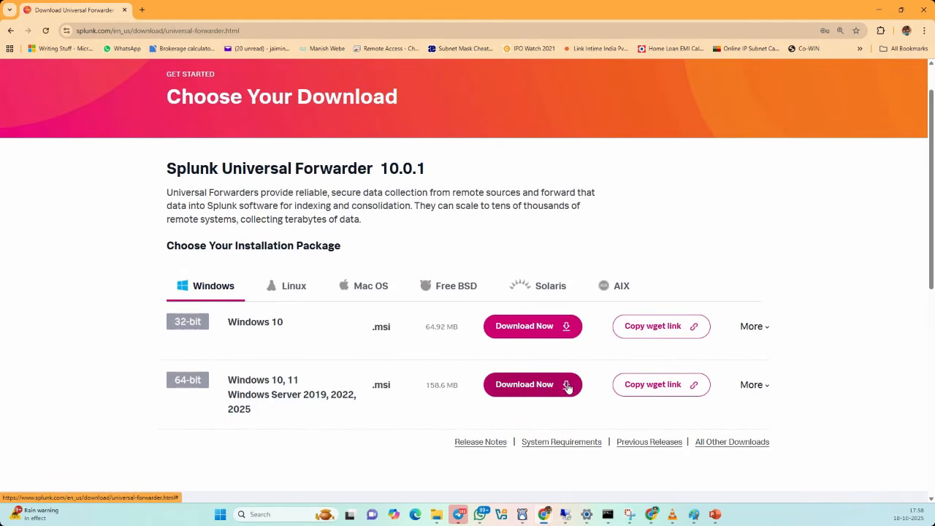
{"action": "left_click", "coordinate": [671, 389]}
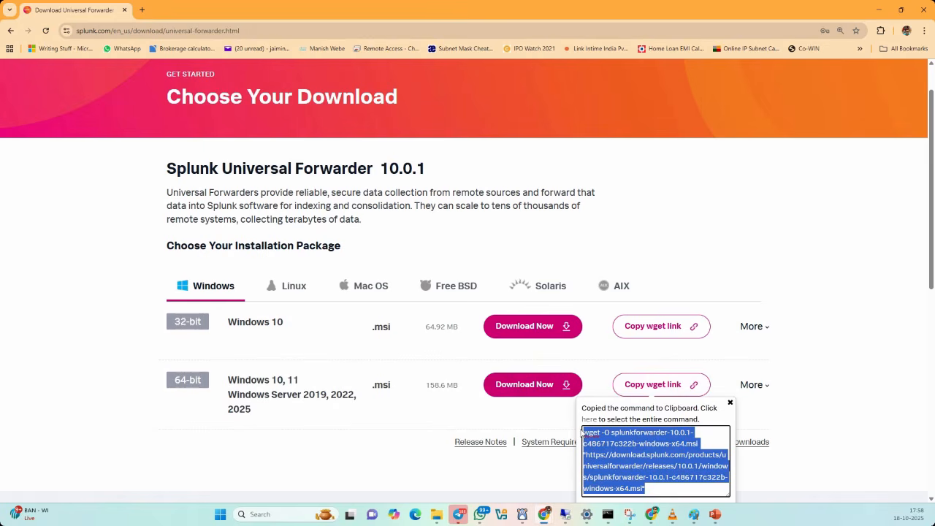
{"action": "scroll", "coordinate": [566, 293], "scroll_direction": "down", "scroll_amount": 2}
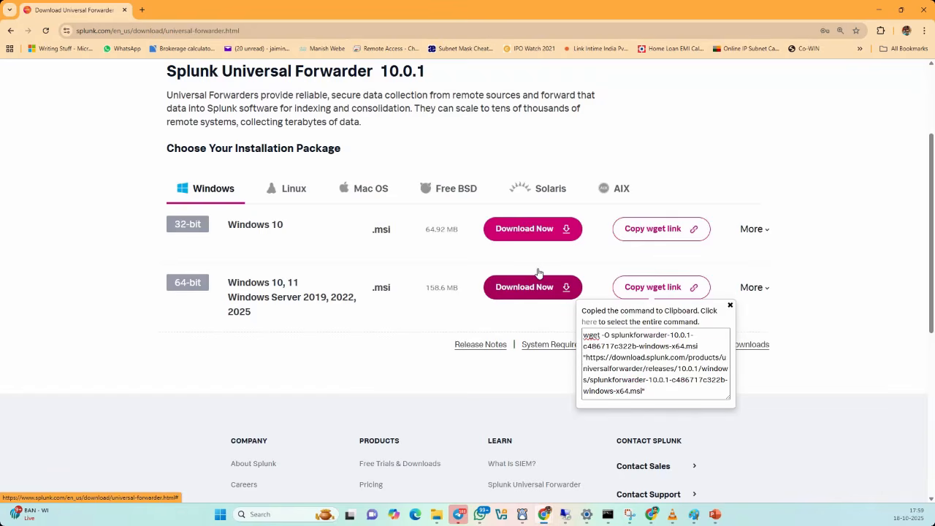
{"action": "left_click", "coordinate": [537, 272]}
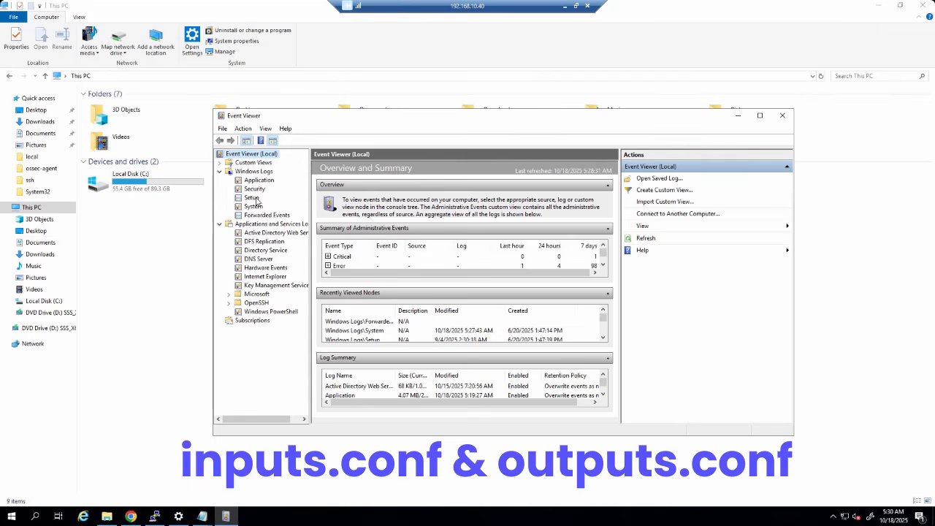
- Browse to C:\Program Files\SplunkUniversalForwarder\etc\system\local and open the inputs file
{"action": "left_click", "coordinate": [143, 336]}
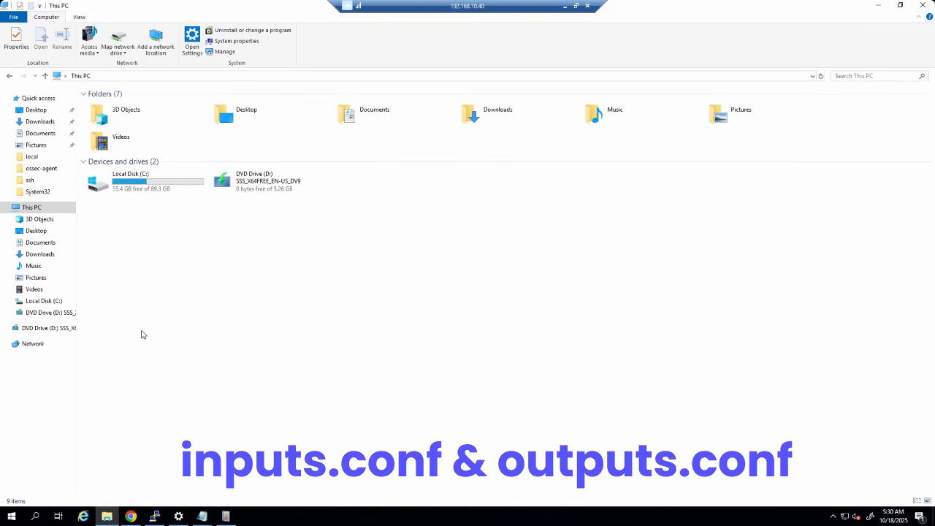
{"action": "double_click", "coordinate": [147, 180]}
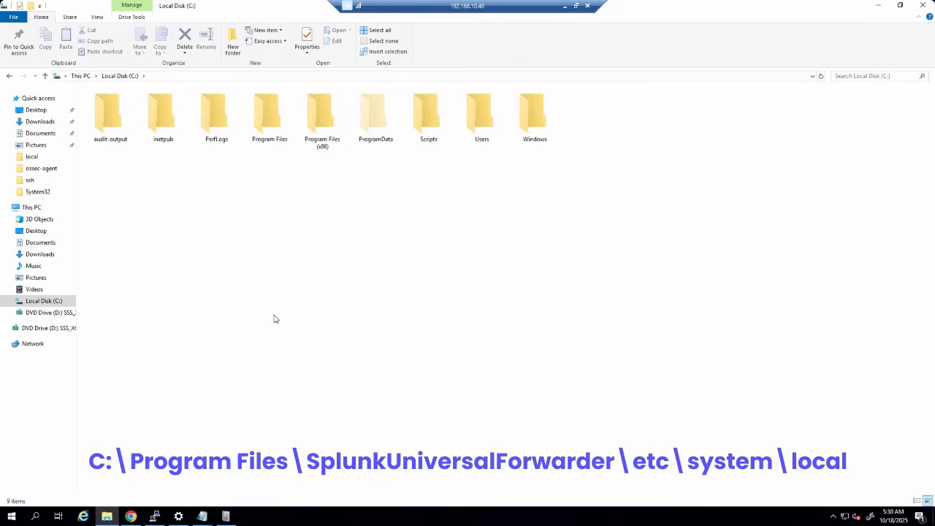
{"action": "double_click", "coordinate": [269, 130]}
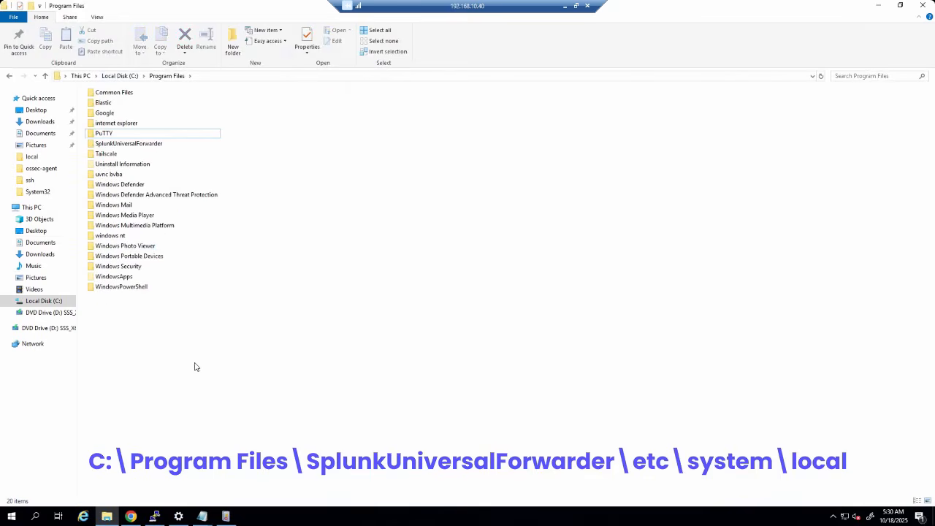
{"action": "double_click", "coordinate": [127, 143]}
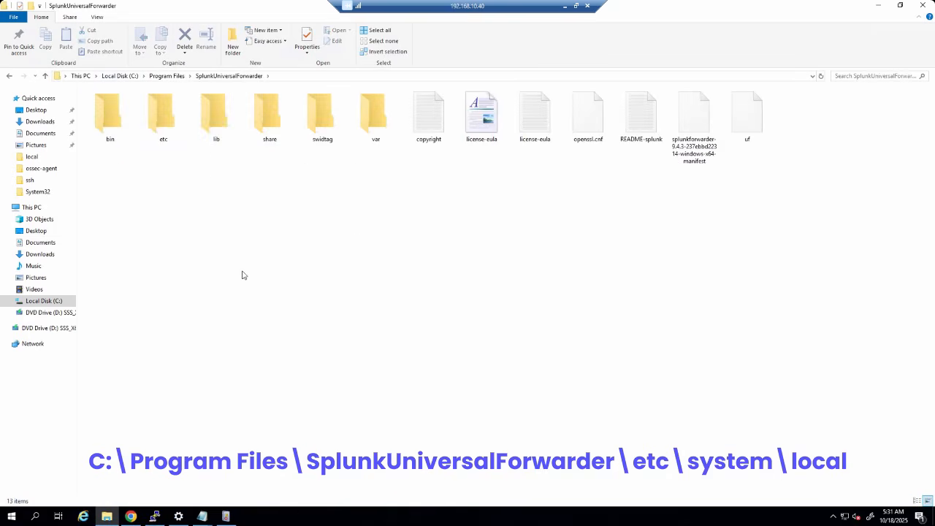
{"action": "key", "text": "ctrl+shift+3"}
{"action": "left_click", "coordinate": [168, 114]}
{"action": "double_click", "coordinate": [168, 113]}
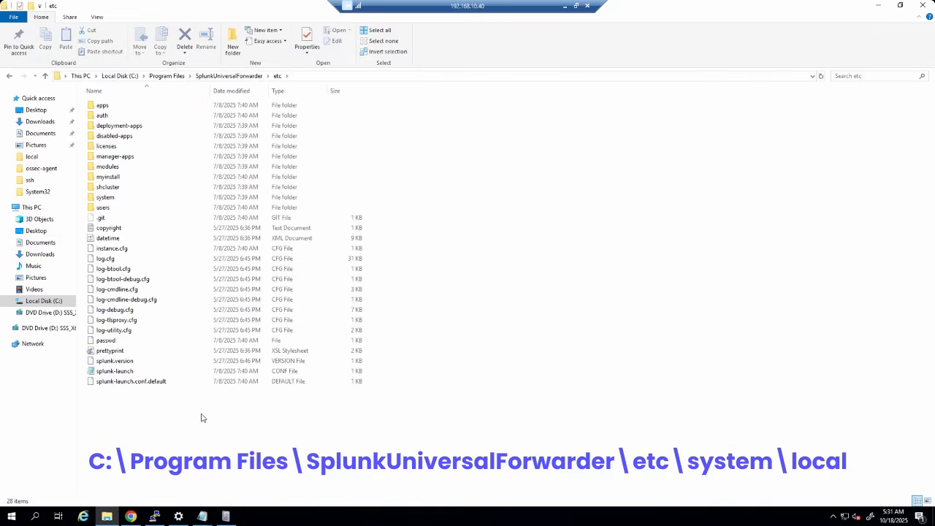
{"action": "double_click", "coordinate": [110, 199]}
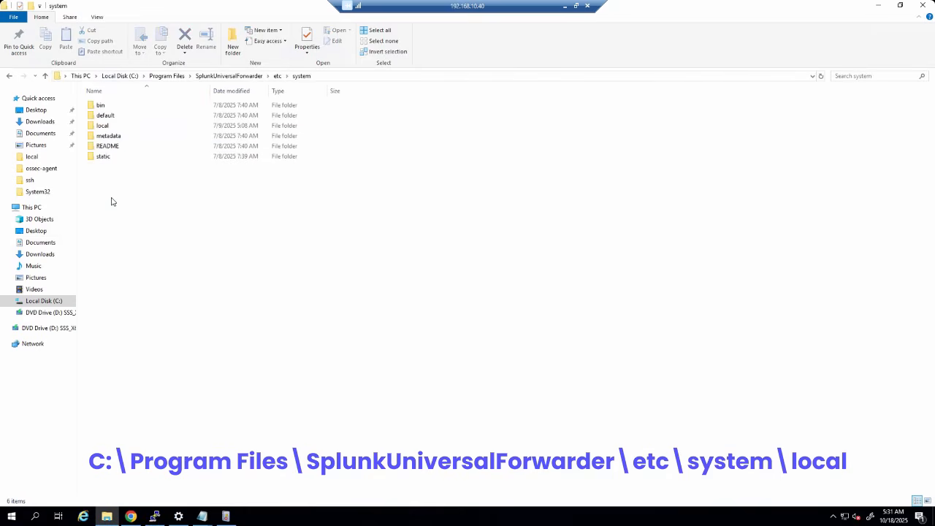
{"action": "double_click", "coordinate": [112, 128]}
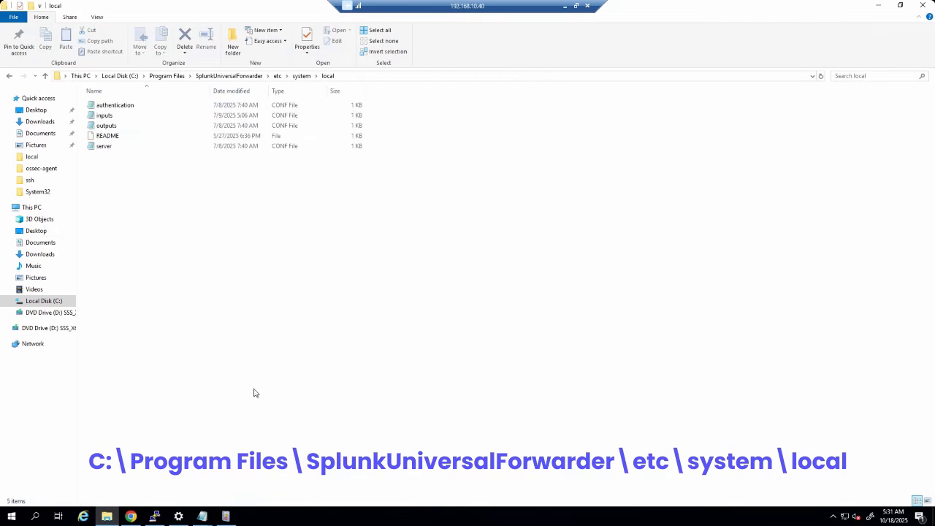
{"action": "double_click", "coordinate": [106, 117]}
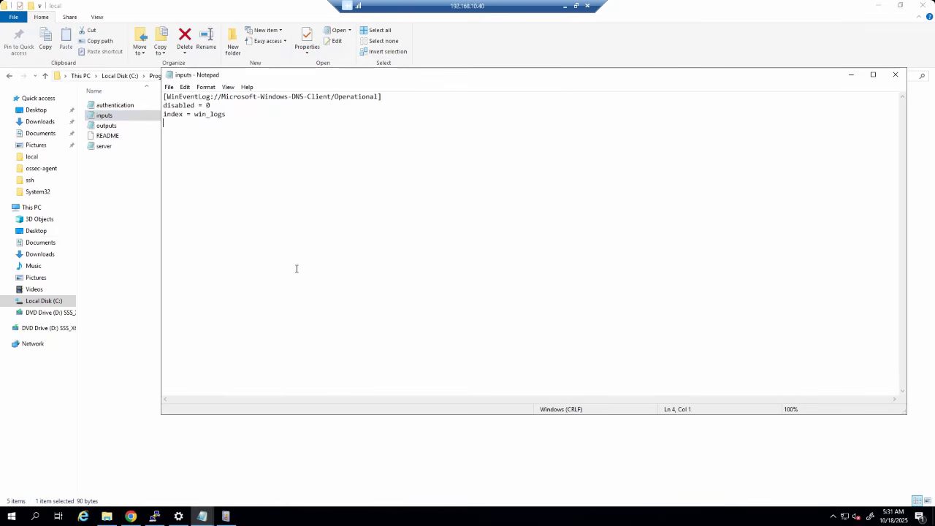
- Paste the copied WinEventLog stanzas into inputs and delete the original DNS-Client stanza
{"action": "key", "text": "Return"}
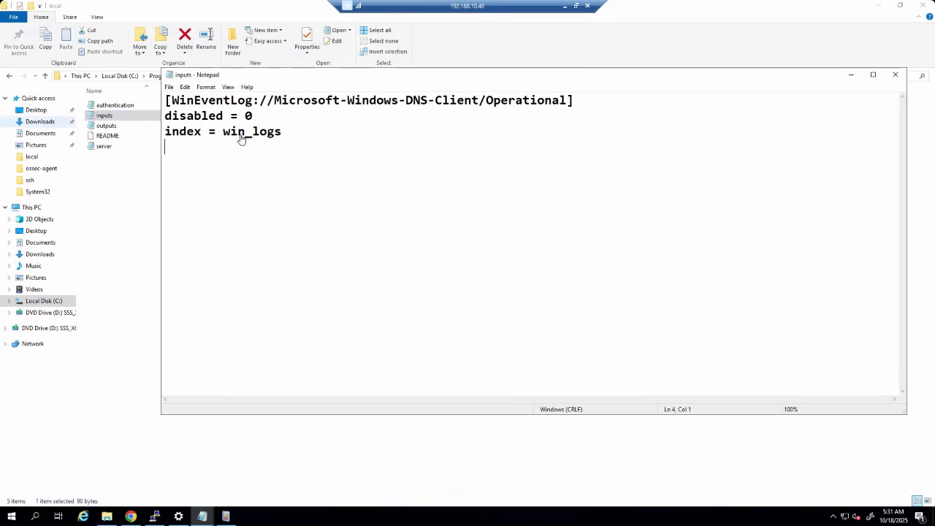
{"action": "left_click", "coordinate": [304, 136]}
{"action": "key", "text": "Return"}
{"action": "key", "text": "Return"}
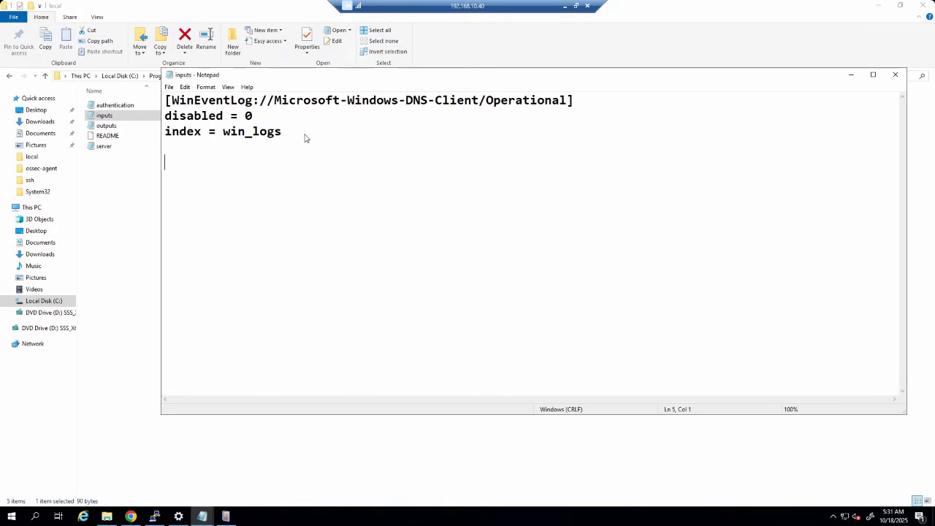
{"action": "type", "text": "[default] host = win-ad  [WinEventLog://Application] disabled = 0 index = main  [WinEventLog://System] disabled = 0 index = main  [WinEventLog://Security] disabled = 0 index = main"}
{"action": "left_click", "coordinate": [293, 148]}
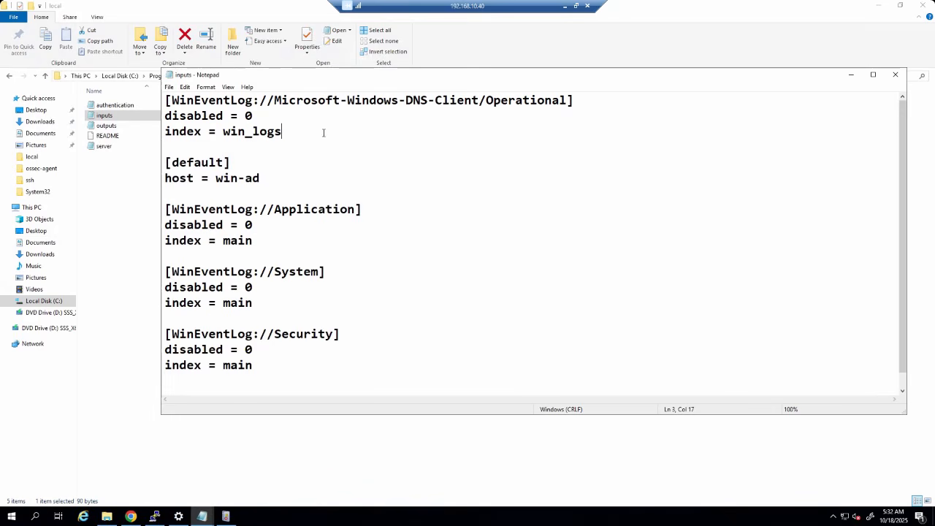
{"action": "left_click_drag", "start_coordinate": [323, 132], "coordinate": [103, 83]}
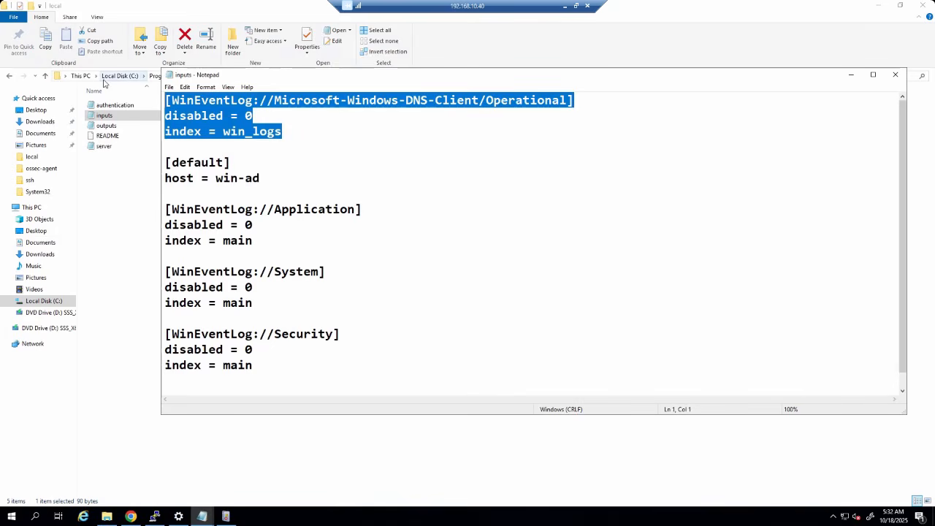
{"action": "key", "text": "Delete"}
{"action": "key", "text": "Delete"}
{"action": "key", "text": "Delete"}
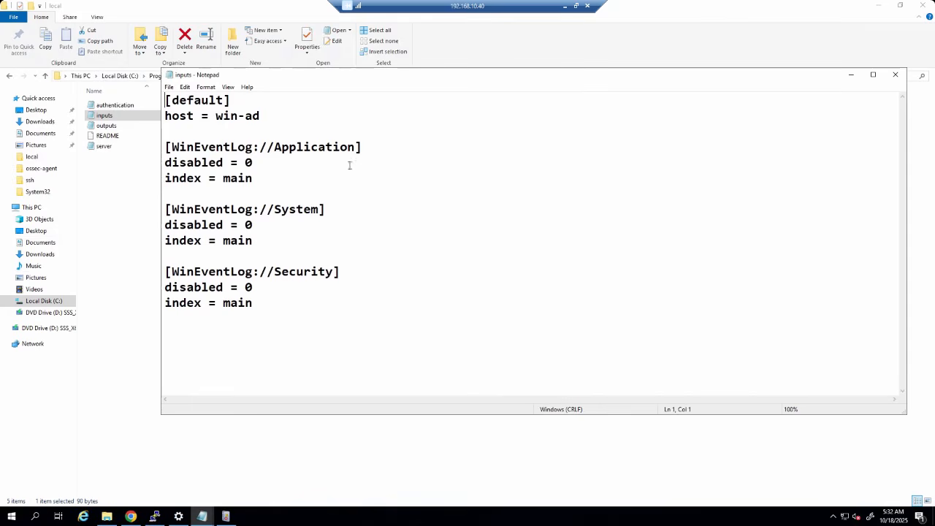
- Review host = win-ad and the Application, System and Security stanzas sending to index main
{"action": "left_click", "coordinate": [349, 165]}
{"action": "left_click_drag", "start_coordinate": [216, 116], "coordinate": [269, 120]}
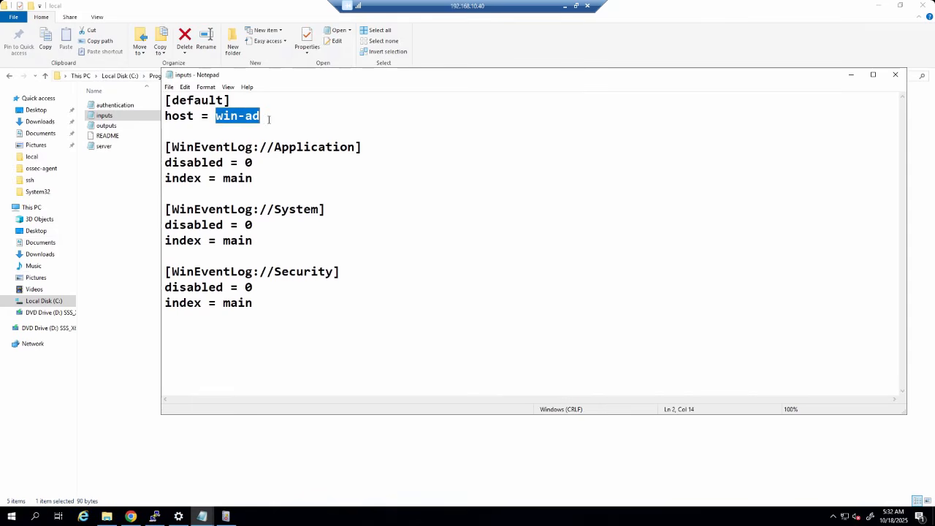
{"action": "left_click", "coordinate": [248, 245]}
{"action": "left_click_drag", "start_coordinate": [223, 180], "coordinate": [252, 179]}
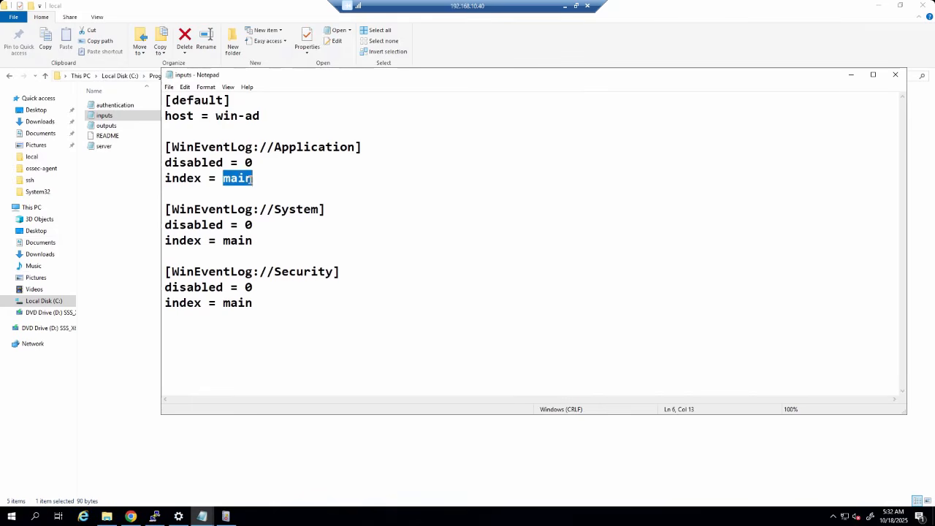
{"action": "left_click", "coordinate": [311, 342]}
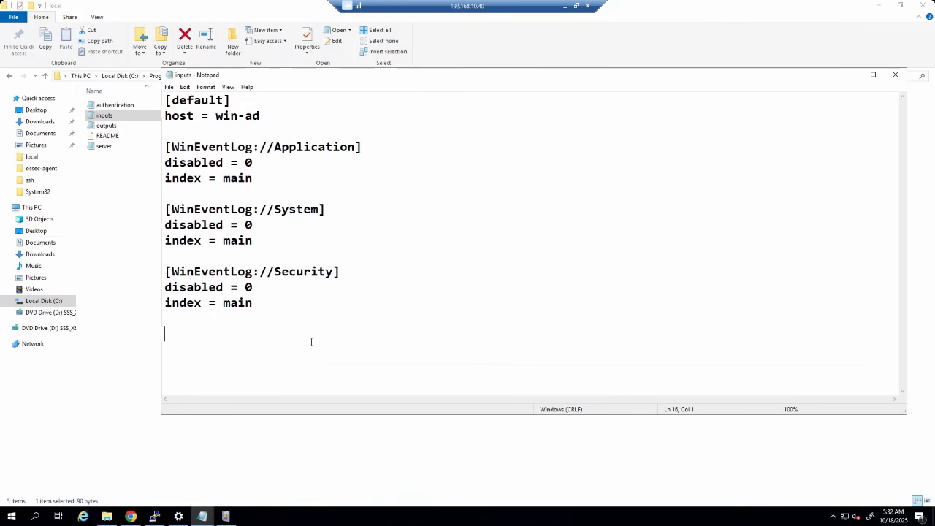
{"action": "double_click", "coordinate": [241, 302]}
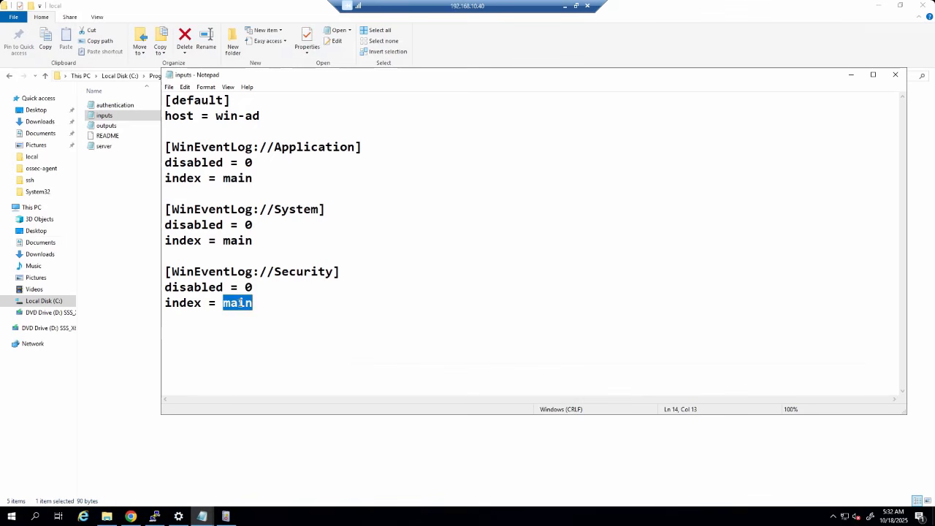
{"action": "left_click", "coordinate": [315, 365]}
{"action": "left_click_drag", "start_coordinate": [180, 271], "coordinate": [329, 271]}
{"action": "left_click_drag", "start_coordinate": [280, 209], "coordinate": [326, 210]}
{"action": "left_click_drag", "start_coordinate": [281, 147], "coordinate": [383, 133]}
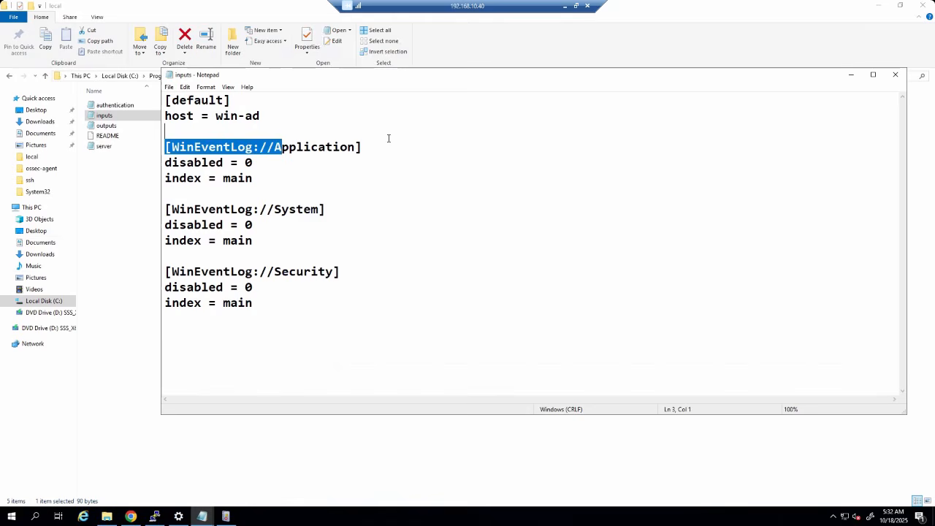
{"action": "left_click", "coordinate": [517, 304]}
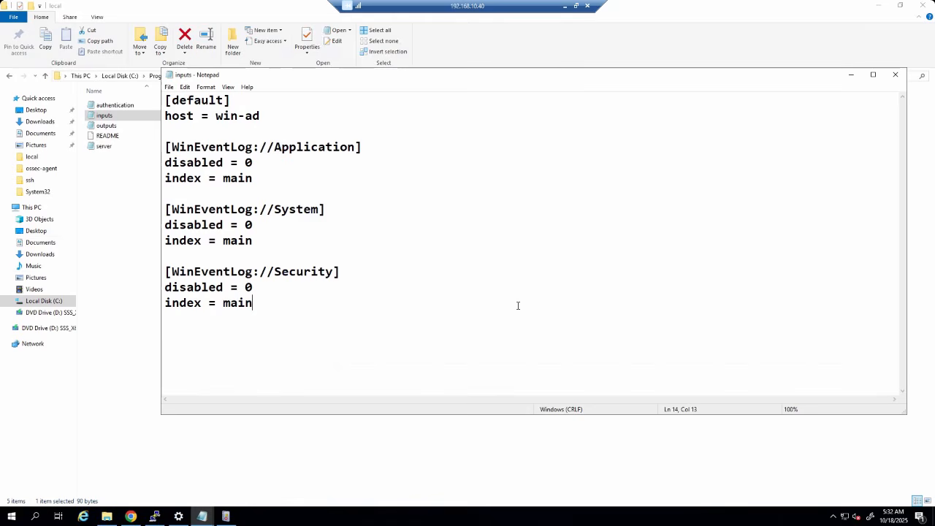
- Close the edited inputs file and open the outputs file in Notepad
{"action": "left_click", "coordinate": [896, 77]}
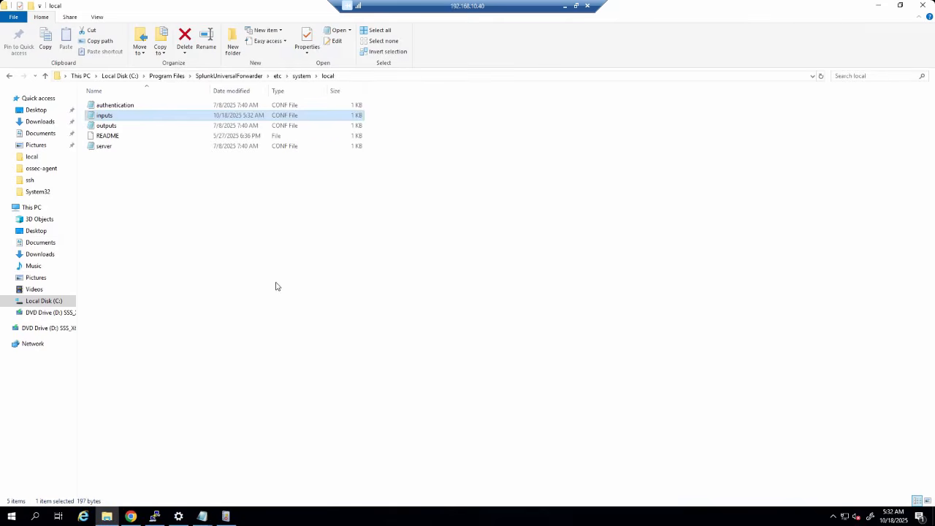
{"action": "left_click", "coordinate": [267, 290]}
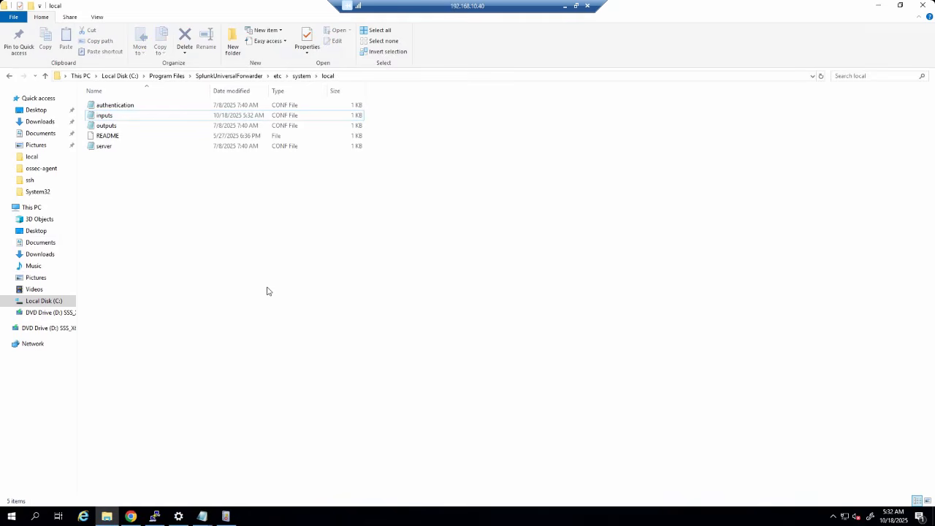
{"action": "double_click", "coordinate": [120, 127]}
{"action": "left_click", "coordinate": [363, 268]}
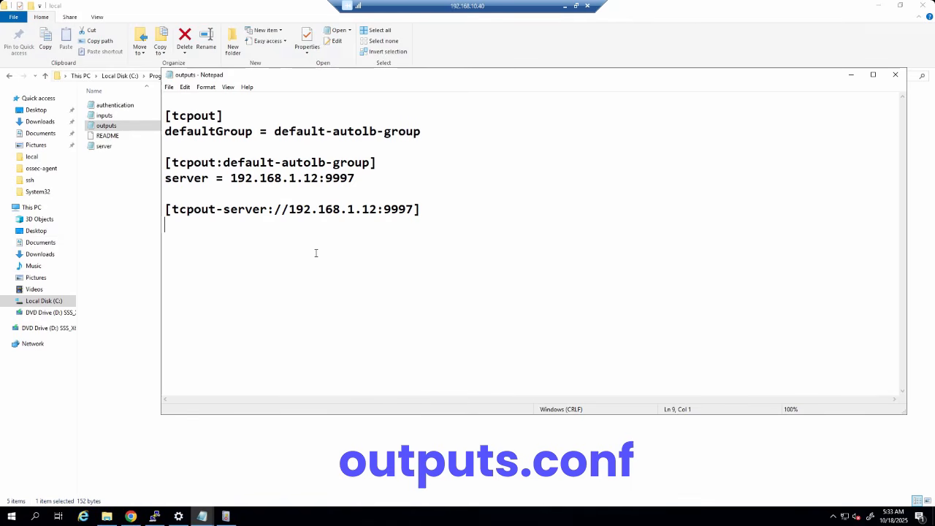
- Change both server addresses from 192.168.1.12 to 192.168.10.12:9997 and close the file
{"action": "left_click", "coordinate": [302, 178]}
{"action": "left_click_drag", "start_coordinate": [232, 178], "coordinate": [329, 178]}
{"action": "left_click", "coordinate": [293, 178]}
{"action": "key", "text": "Right"}
{"action": "type", "text": "0"}
{"action": "left_click", "coordinate": [356, 209]}
{"action": "type", "text": "0"}
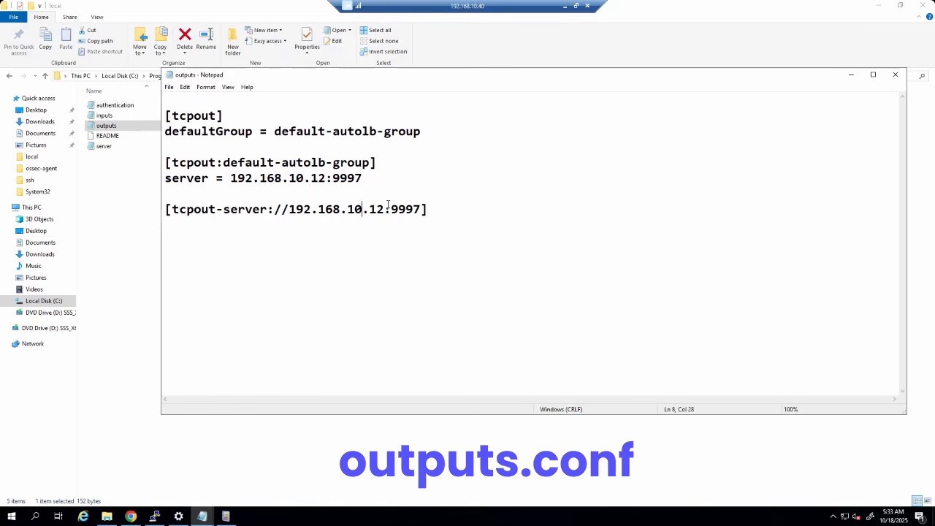
{"action": "left_click_drag", "start_coordinate": [391, 209], "coordinate": [420, 210]}
{"action": "left_click", "coordinate": [407, 314]}
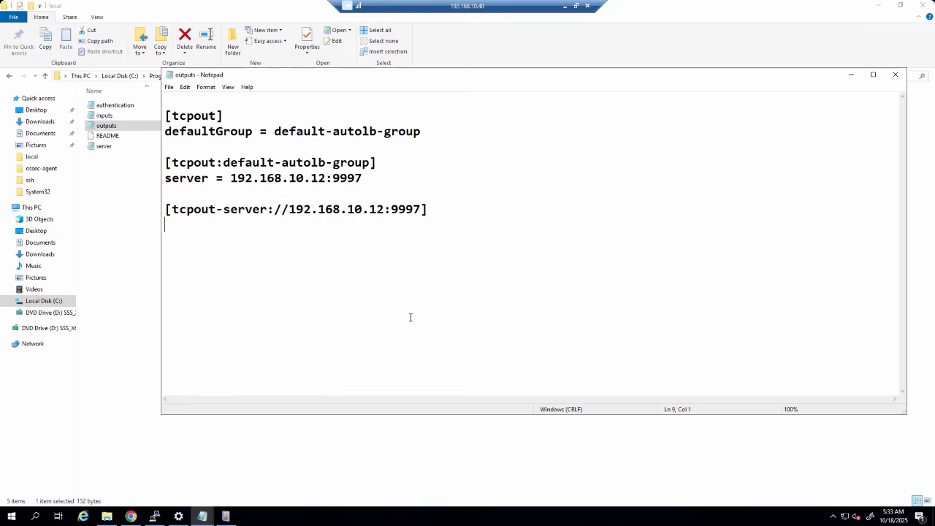
{"action": "left_click", "coordinate": [895, 75]}
{"action": "left_click", "coordinate": [322, 305]}
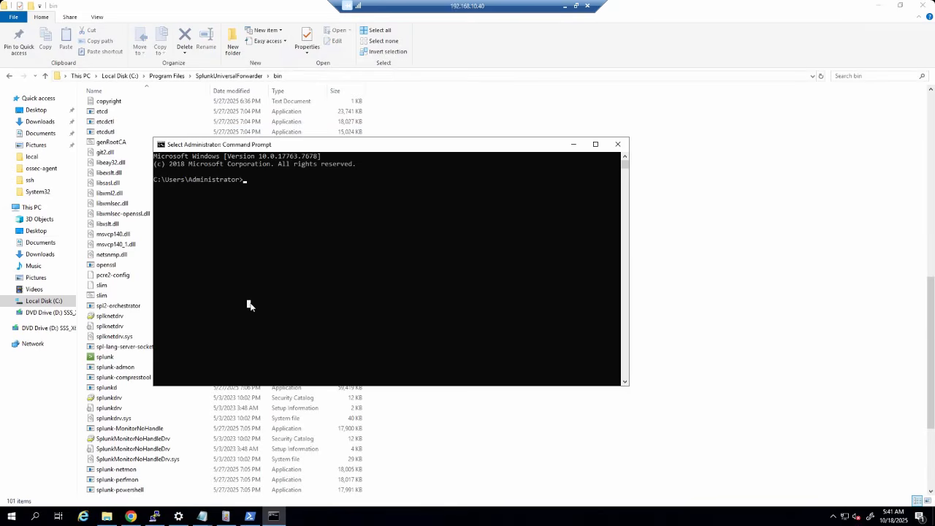
- Change directory to C:\Program Files\SplunkUniversalForwarder\bin using the copied path
{"action": "left_click", "coordinate": [298, 76]}
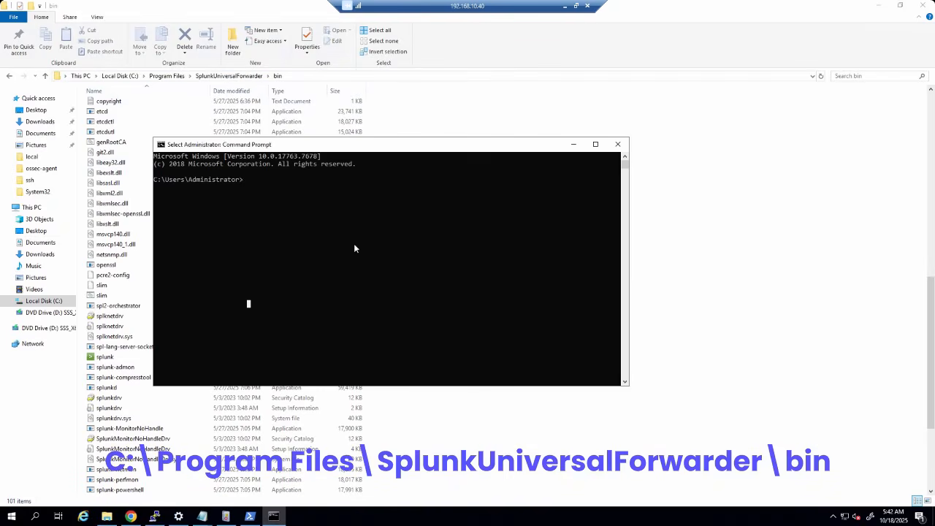
{"action": "type", "text": "cd"}
{"action": "type", "text": "C:\\Program Files\\SplunkUniversalForwarder\\bin"}
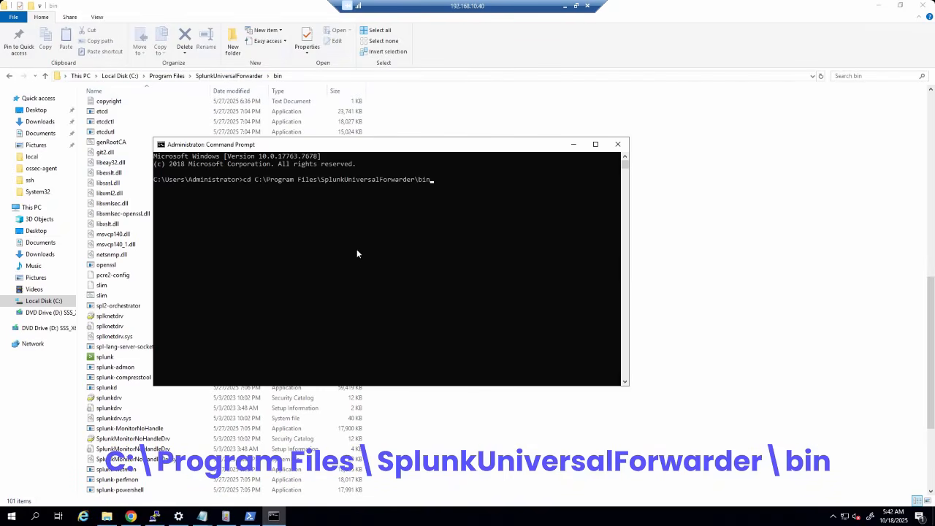
{"action": "key", "text": "Return"}
{"action": "key", "text": "Return"}
{"action": "key", "text": "Return"}
- Run splunk.exe restart and confirm the SplunkForwarder stopped message
{"action": "type", "text": ".splu"}
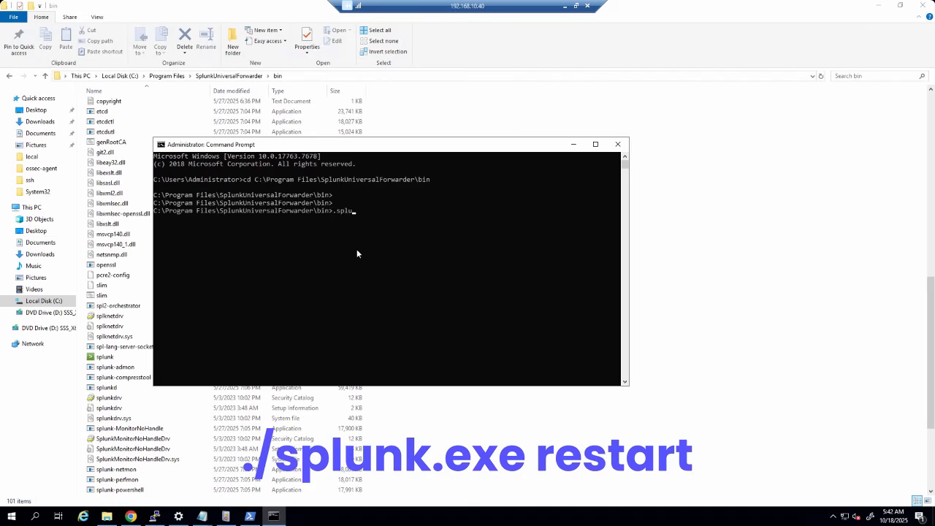
{"action": "key", "text": "BackSpace"}
{"action": "key", "text": "BackSpace"}
{"action": "key", "text": "BackSpace"}
{"action": "key", "text": "BackSpace"}
{"action": "key", "text": "BackSpace"}
{"action": "type", "text": "splunk.exe restart"}
{"action": "key", "text": "Return"}
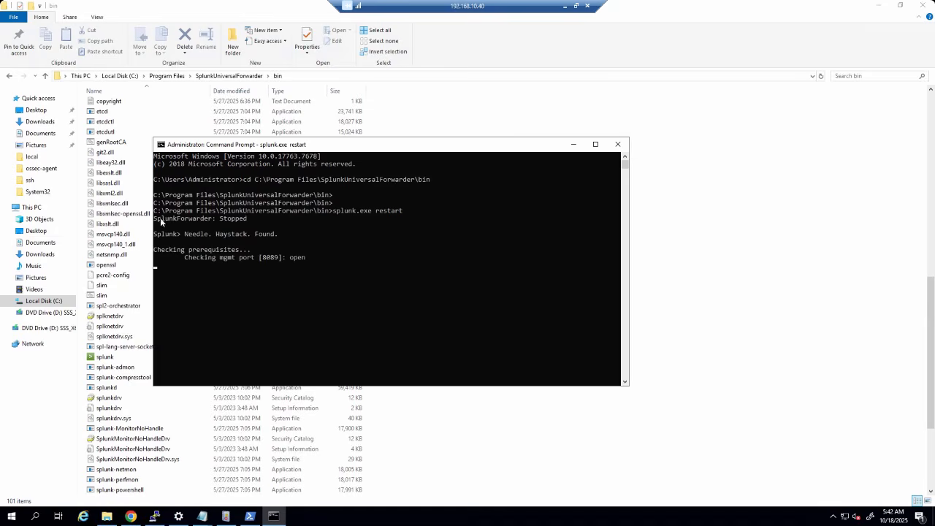
{"action": "left_click_drag", "start_coordinate": [155, 217], "coordinate": [245, 223]}
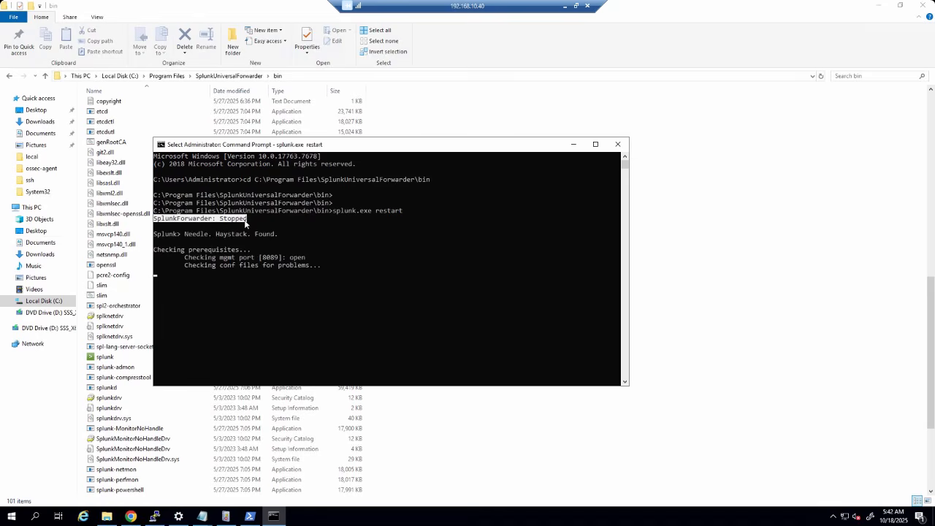
{"action": "left_click", "coordinate": [130, 516]}
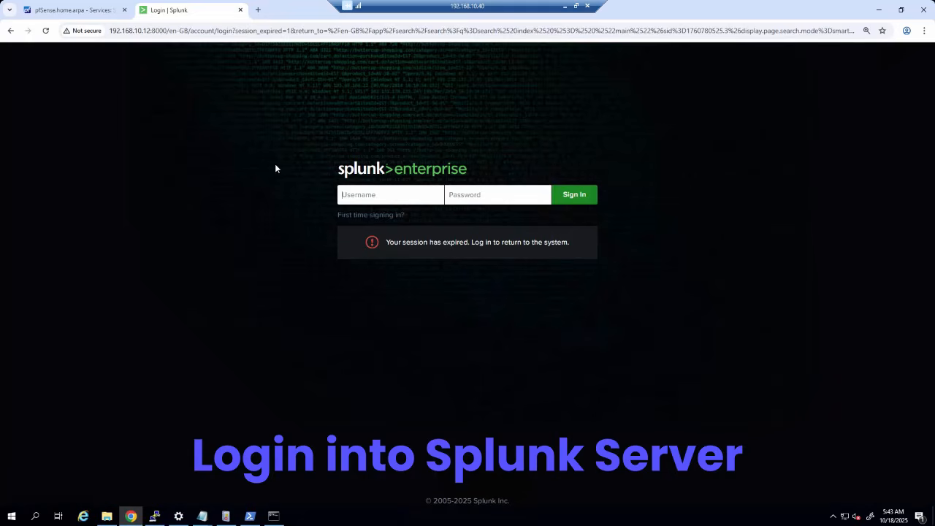
- Log in to Splunk Enterprise with the admin username and its password
{"action": "type", "text": "admin"}
{"action": "key", "text": "Tab"}
{"action": "type", "text": "*****"}
{"action": "key", "text": "Return"}
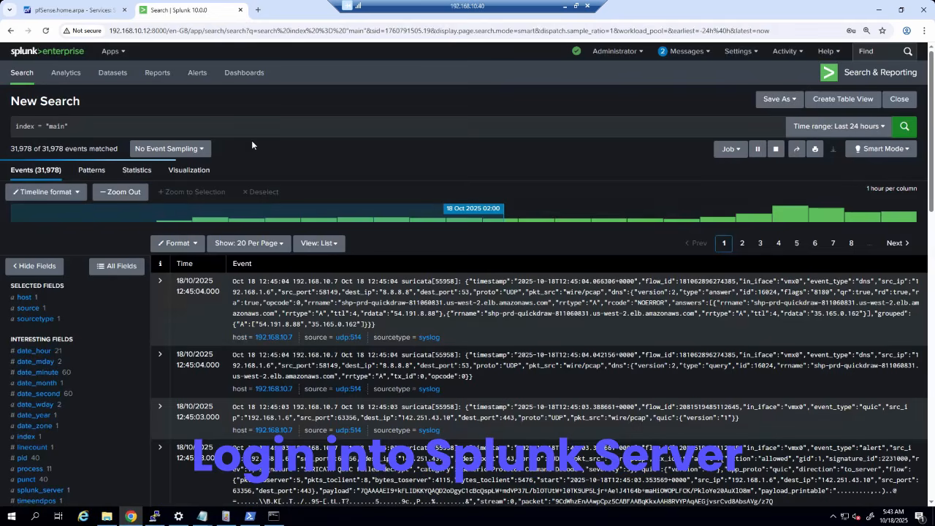
- Add and save 9997 as a new receiving port under Forwarding and receiving
{"action": "left_click", "coordinate": [738, 51]}
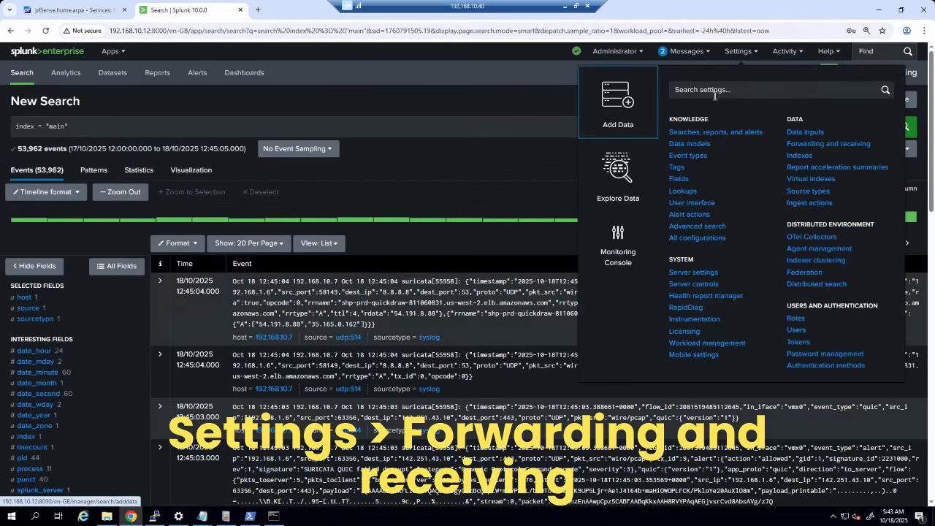
{"action": "key", "text": "ctrl+plus"}
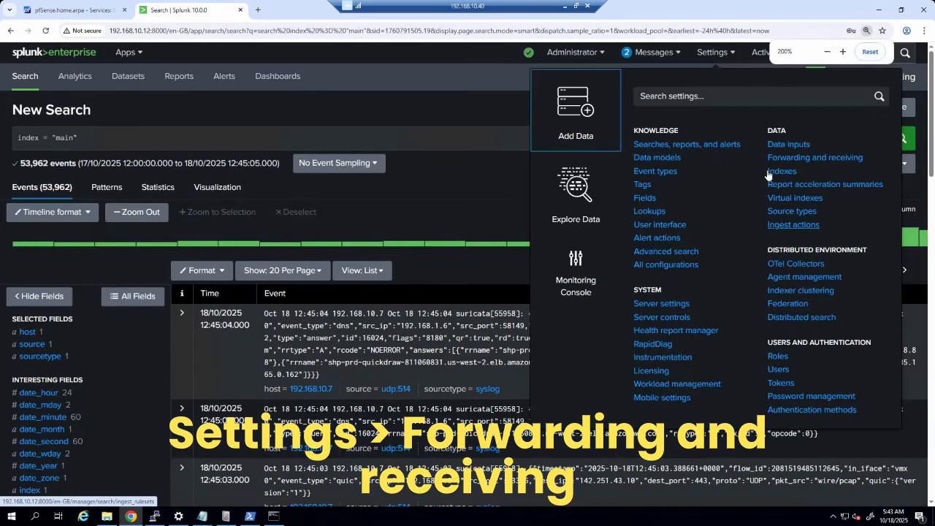
{"action": "left_click", "coordinate": [823, 159]}
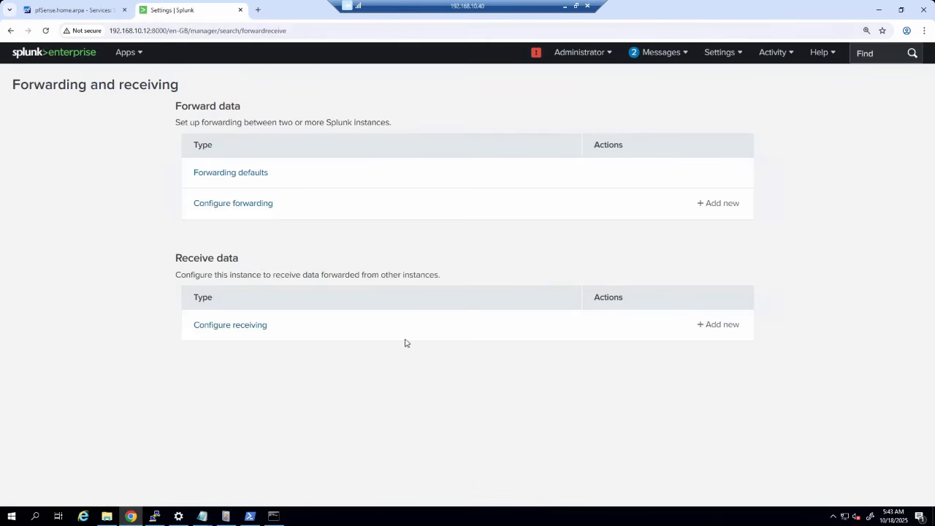
{"action": "left_click", "coordinate": [710, 326]}
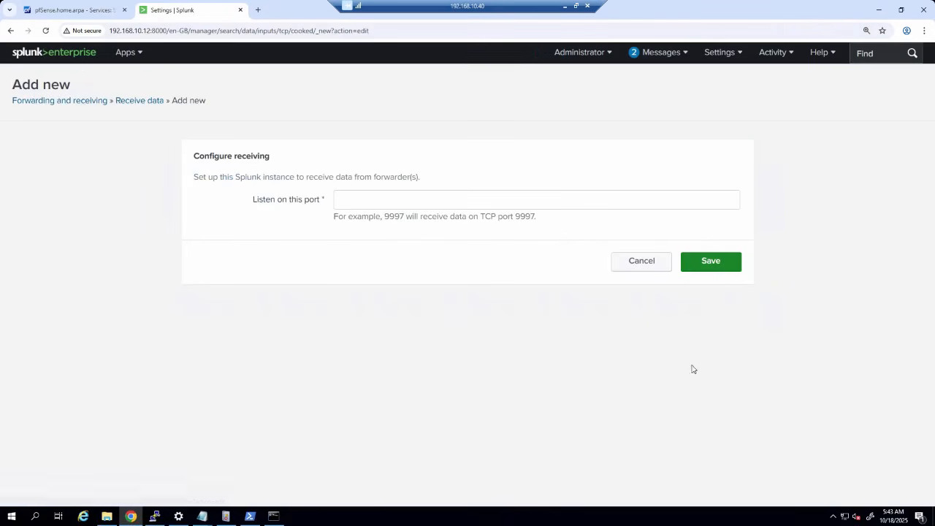
{"action": "left_click", "coordinate": [373, 204]}
{"action": "type", "text": "9997"}
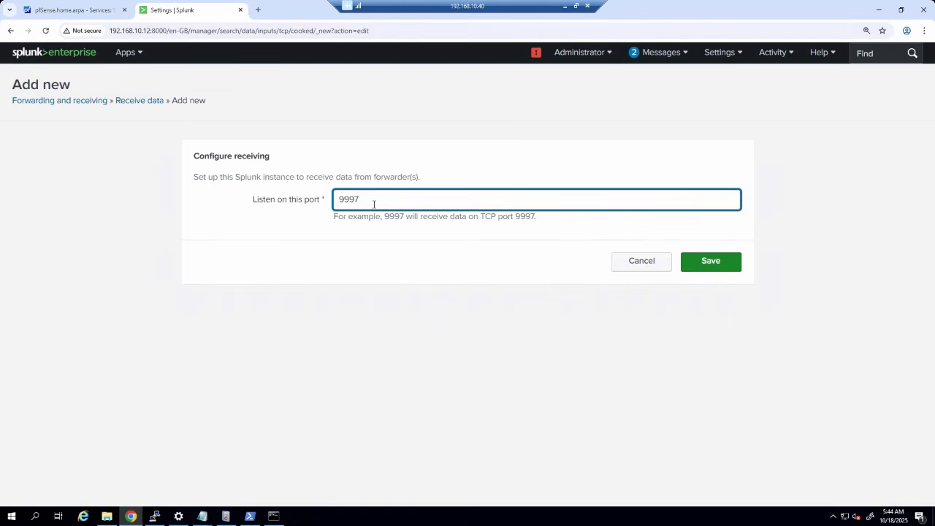
{"action": "left_click", "coordinate": [711, 272]}
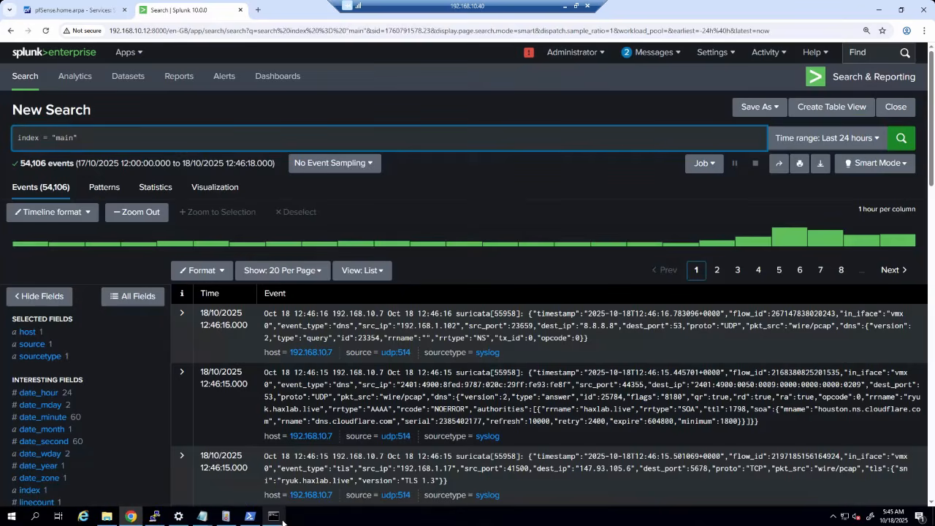
{"action": "mouse_move", "coordinate": [283, 521]}
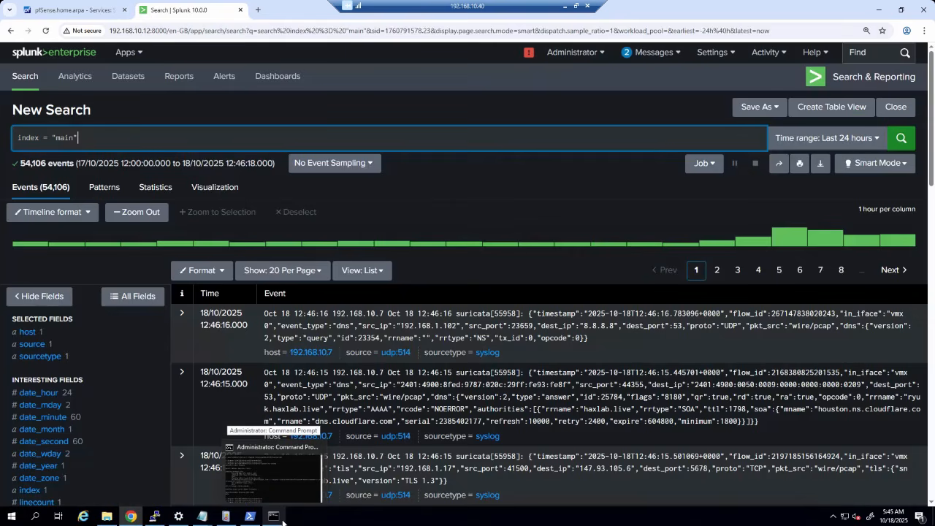
- Check the restart output (Stopped, splunkd starting) and splunk.exe status showing Running, pid 4284
{"action": "left_click", "coordinate": [283, 522]}
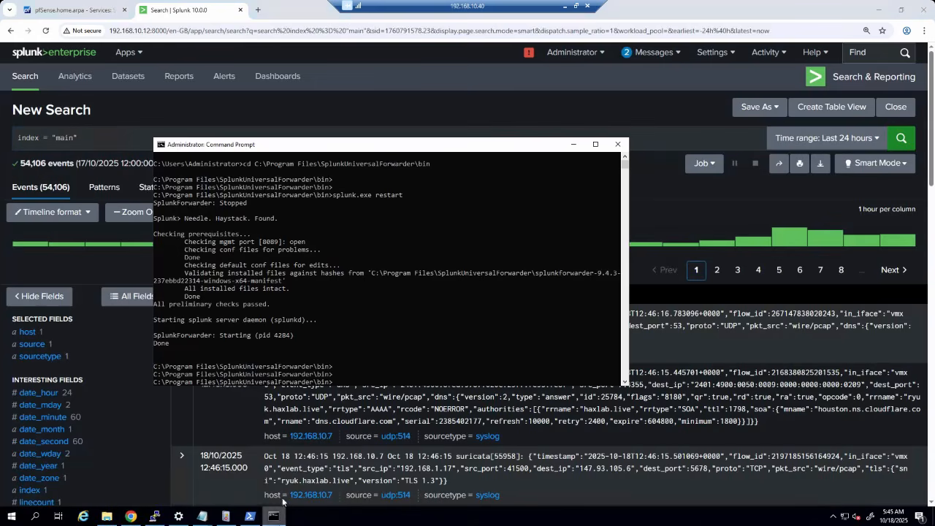
{"action": "left_click", "coordinate": [380, 304]}
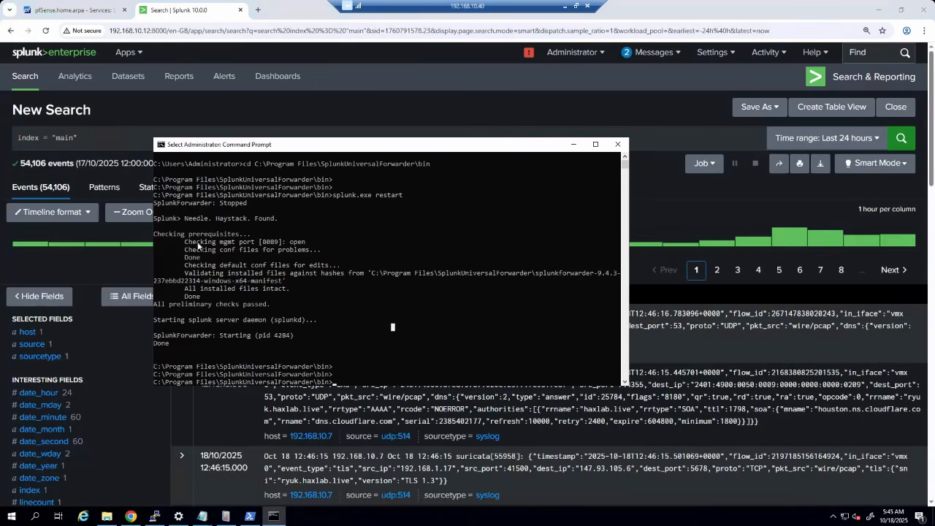
{"action": "left_click_drag", "start_coordinate": [216, 204], "coordinate": [260, 202]}
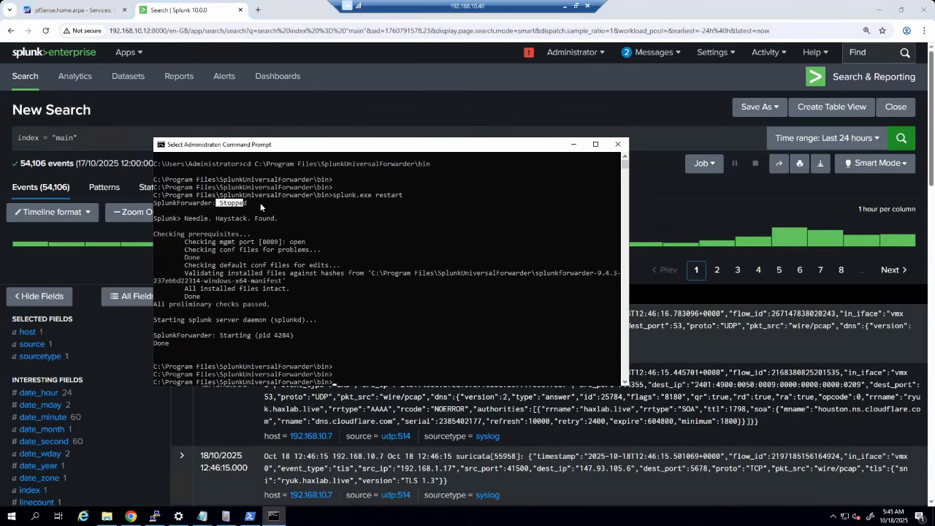
{"action": "left_click", "coordinate": [260, 255]}
{"action": "left_click_drag", "start_coordinate": [157, 321], "coordinate": [316, 320]}
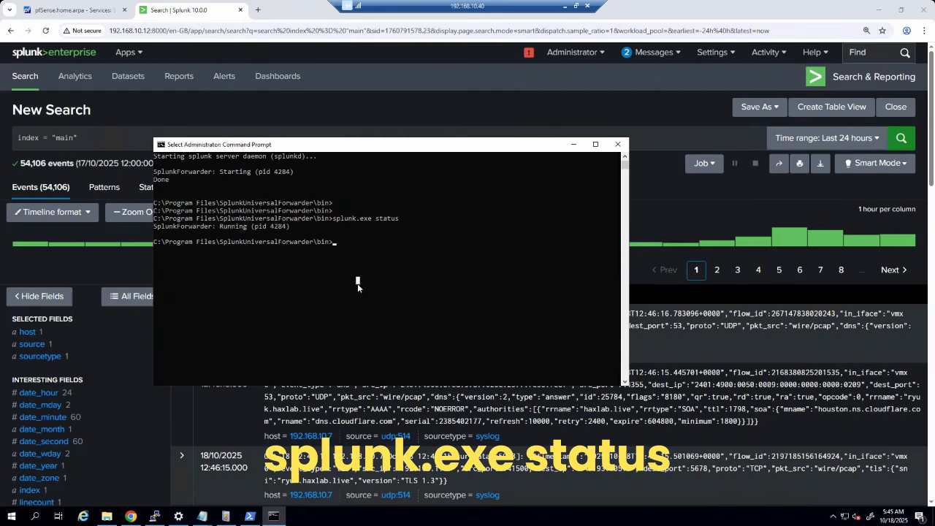
{"action": "left_click", "coordinate": [312, 264]}
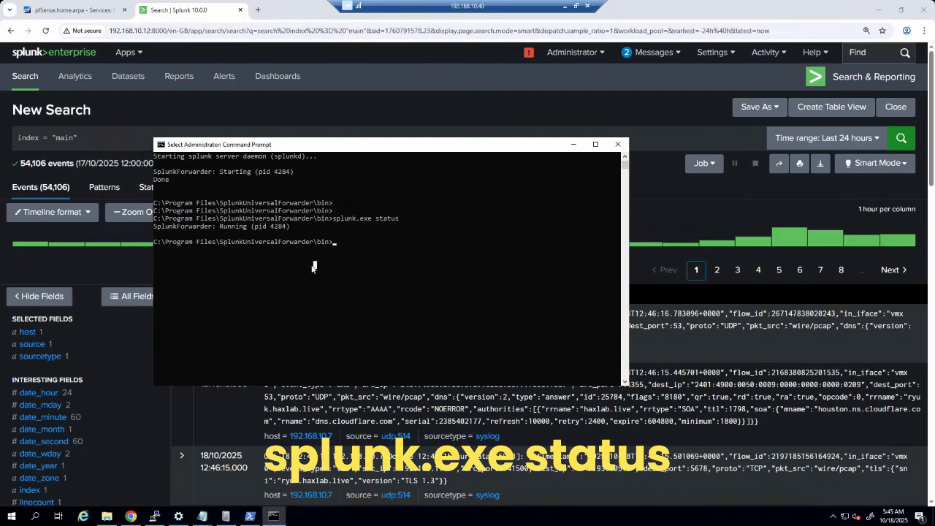
{"action": "left_click", "coordinate": [336, 217]}
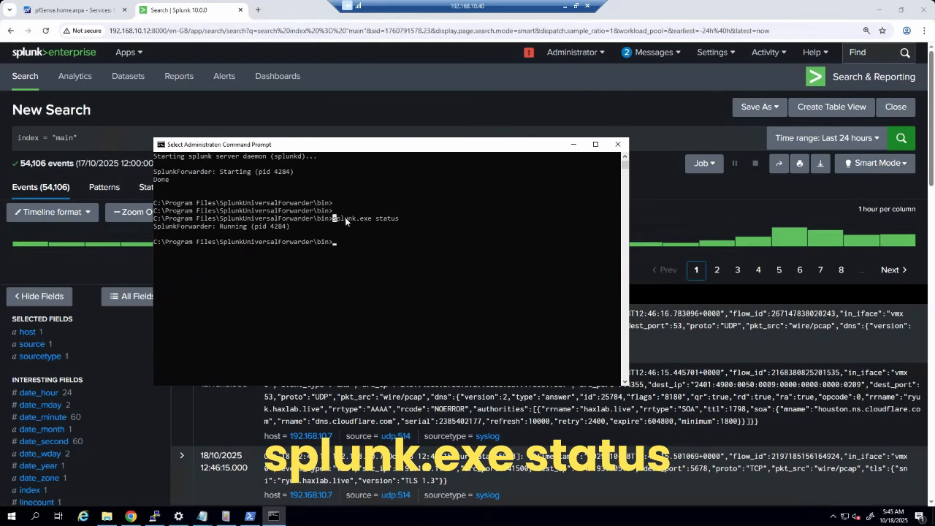
{"action": "left_click", "coordinate": [330, 296]}
{"action": "left_click_drag", "start_coordinate": [159, 226], "coordinate": [308, 228]}
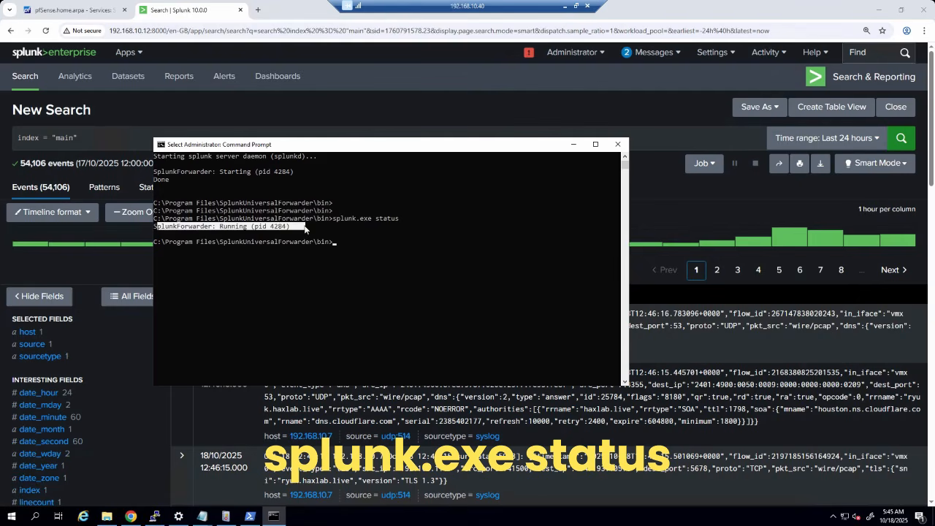
{"action": "left_click", "coordinate": [337, 305]}
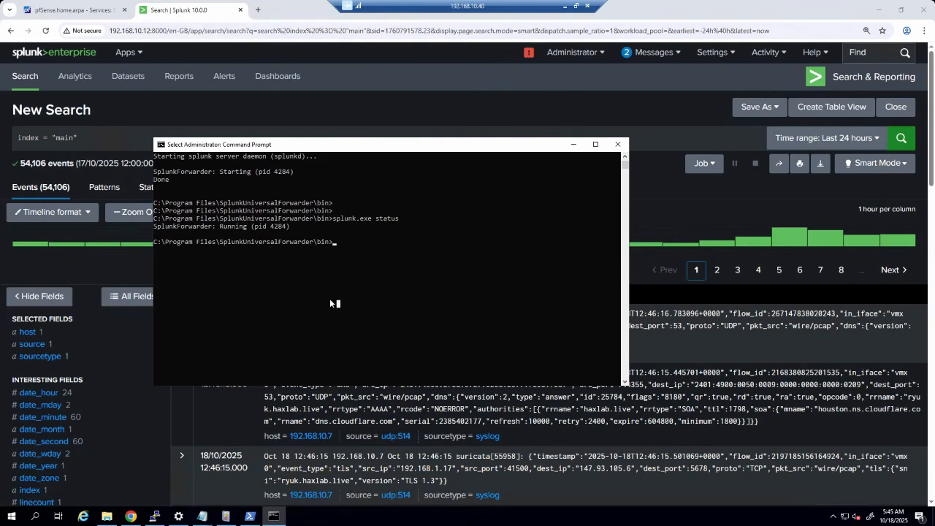
- Rerun the index="main" search to pick up the forwarder's new events
{"action": "left_click", "coordinate": [574, 145]}
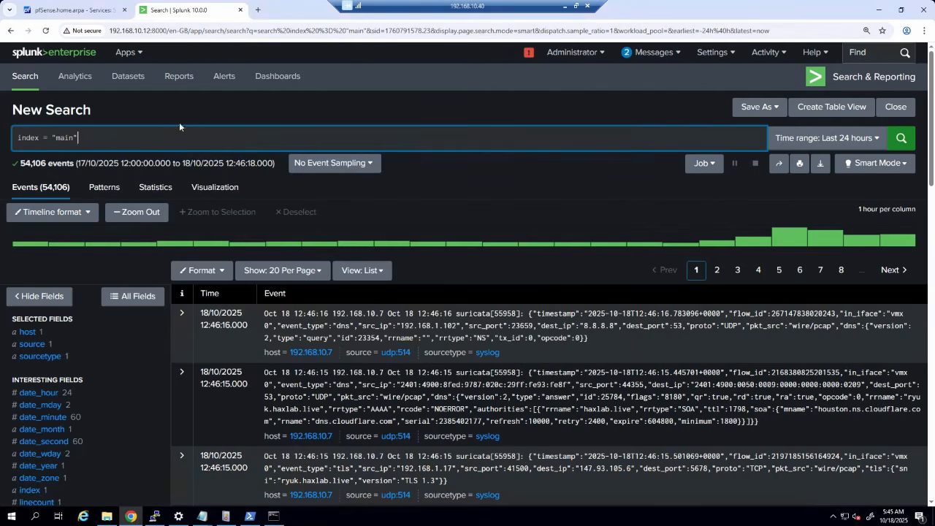
{"action": "left_click", "coordinate": [112, 137]}
{"action": "key", "text": "Return"}
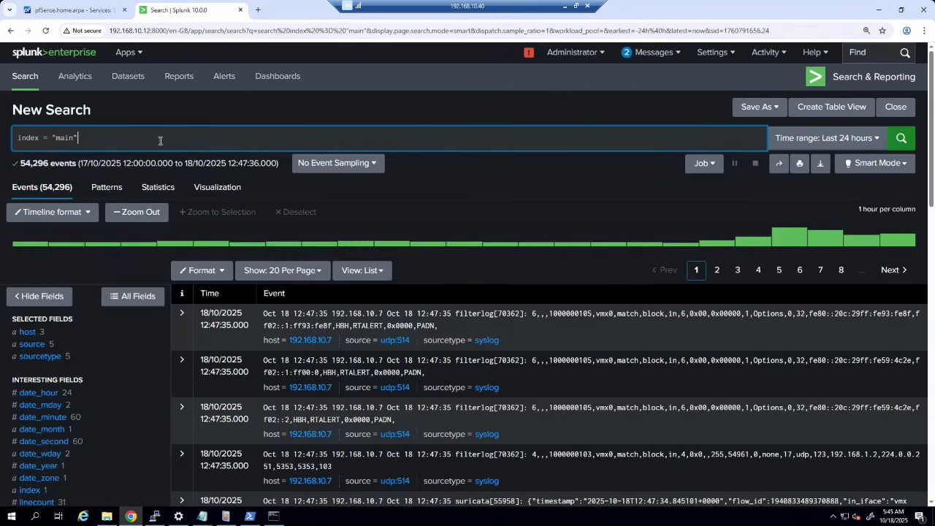
- Inspect the host, source and sourcetype summaries, noting the new win-ad host
{"action": "scroll", "coordinate": [169, 156], "scroll_direction": "down", "scroll_amount": 1}
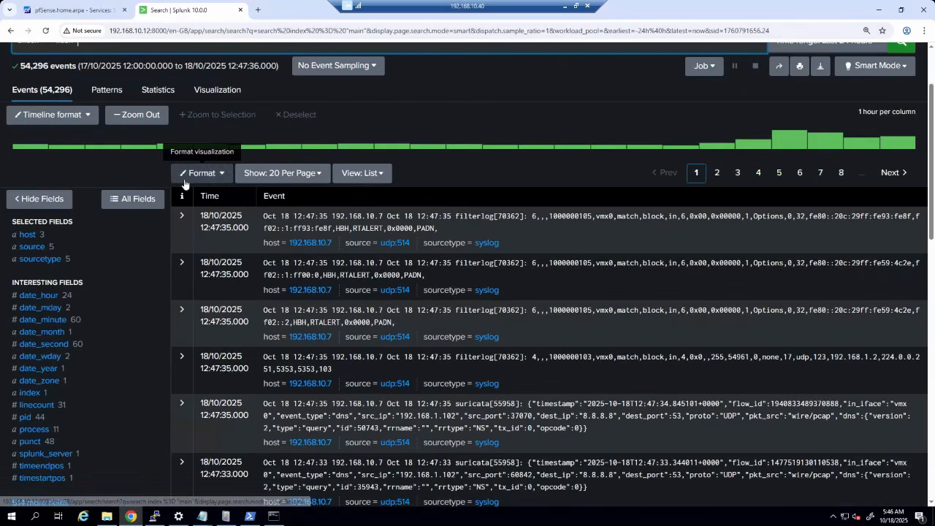
{"action": "left_click", "coordinate": [29, 236]}
{"action": "left_click_drag", "start_coordinate": [223, 293], "coordinate": [182, 291]}
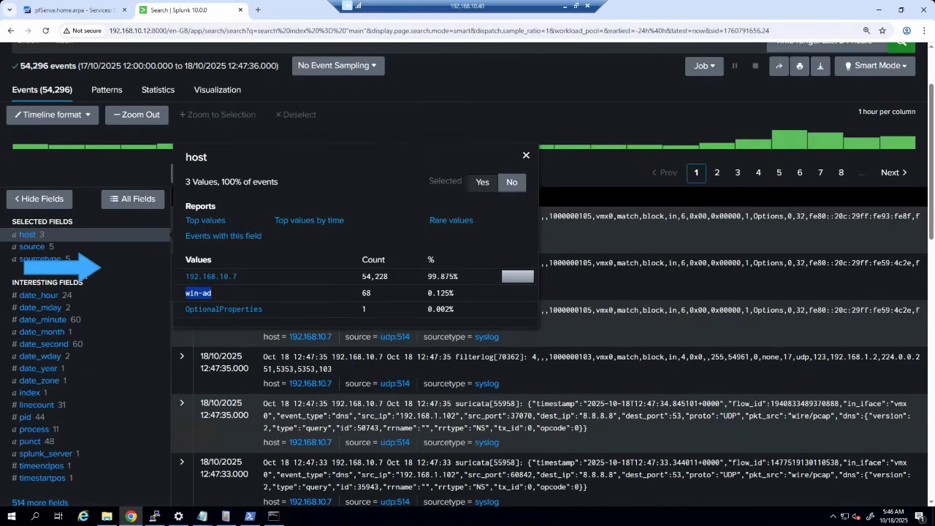
{"action": "left_click", "coordinate": [31, 247]}
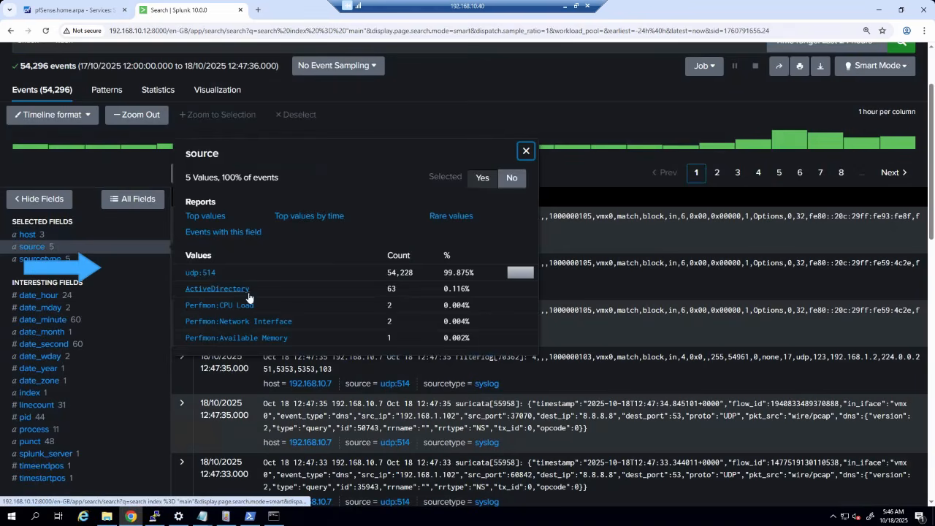
{"action": "left_click", "coordinate": [41, 258]}
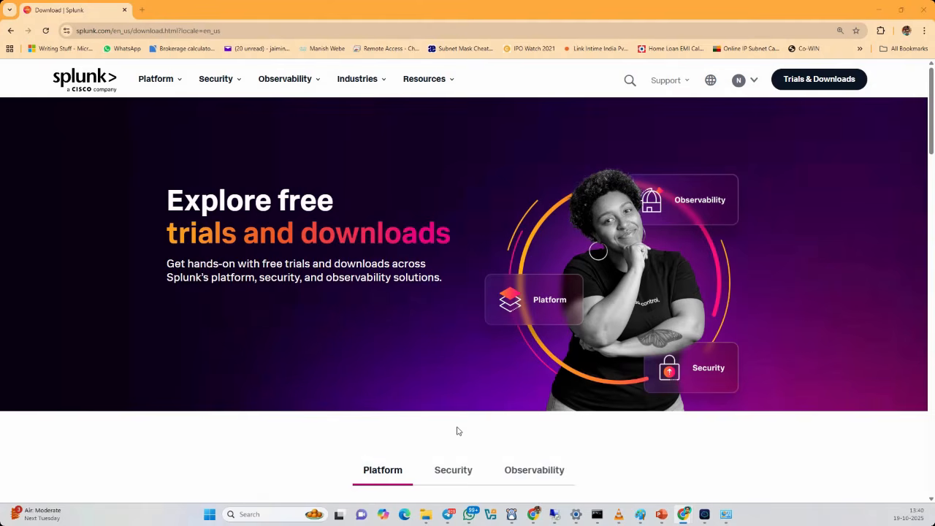
- Draw arrows from the Linux box toward Splunk, and circle the logo and the 192.168.10.10 and 192.168.10.12 addresses
{"action": "key", "text": "alt+Tab"}
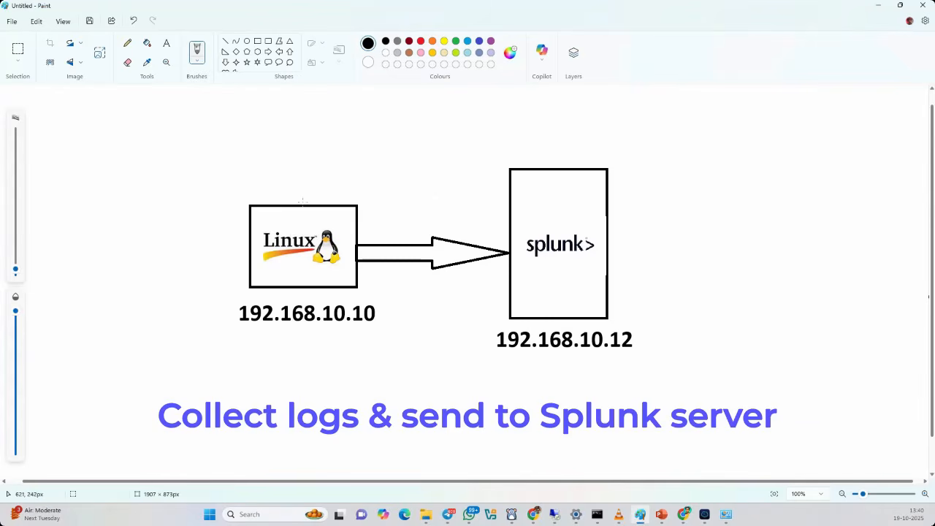
{"action": "mouse_move", "coordinate": [302, 201]}
{"action": "left_mouse_down"}
{"action": "mouse_move", "coordinate": [308, 172]}
{"action": "mouse_move", "coordinate": [478, 114]}
{"action": "mouse_move", "coordinate": [533, 165]}
{"action": "mouse_move", "coordinate": [539, 153]}
{"action": "left_mouse_up"}
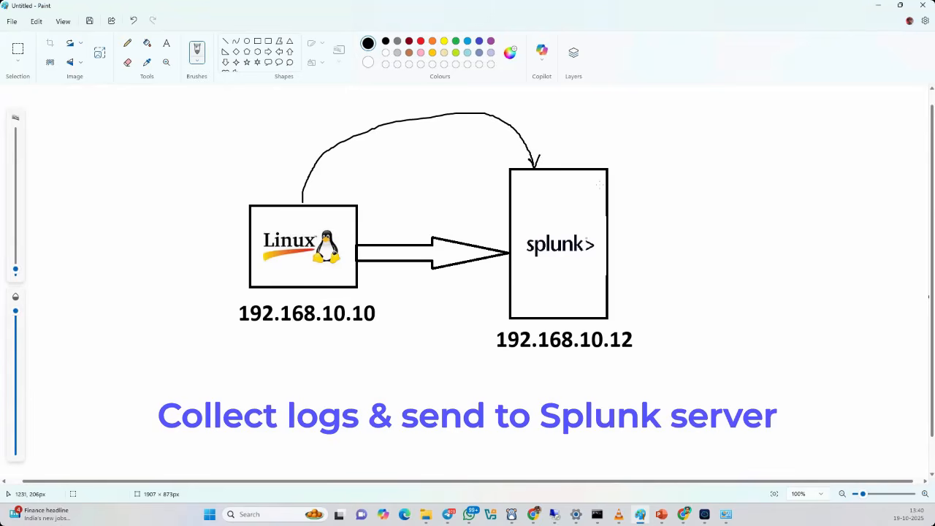
{"action": "mouse_move", "coordinate": [340, 220]}
{"action": "left_mouse_down"}
{"action": "mouse_move", "coordinate": [245, 265]}
{"action": "mouse_move", "coordinate": [339, 228]}
{"action": "mouse_move", "coordinate": [336, 220]}
{"action": "left_mouse_up"}
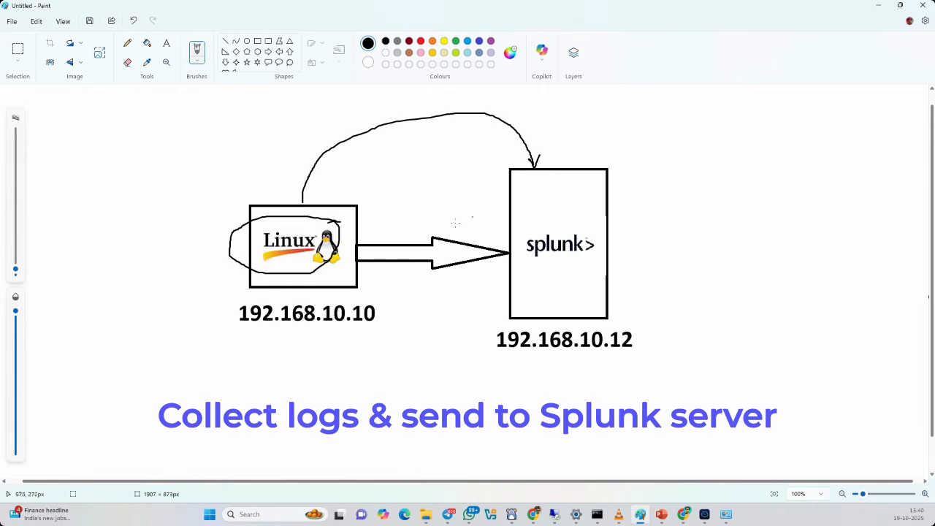
{"action": "left_click_drag", "start_coordinate": [398, 225], "coordinate": [479, 233]}
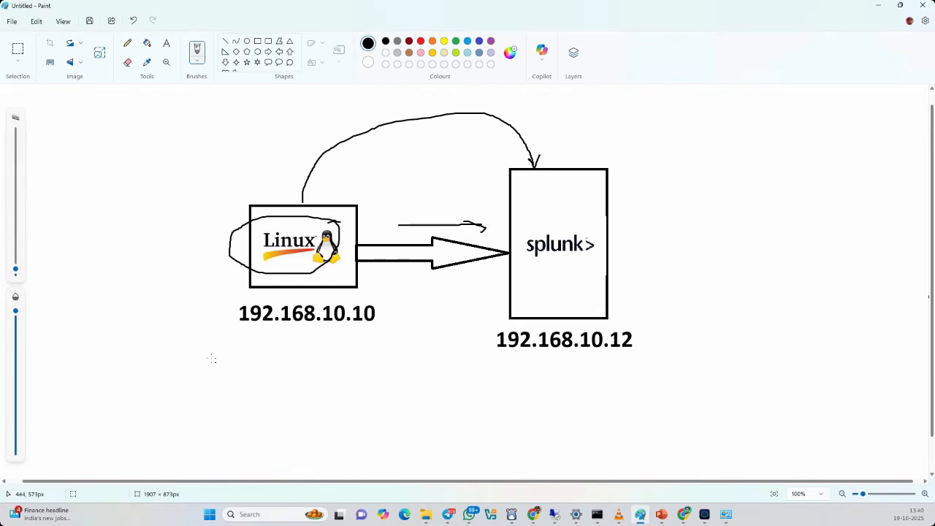
{"action": "left_click_drag", "start_coordinate": [193, 349], "coordinate": [241, 329]}
{"action": "left_click_drag", "start_coordinate": [470, 357], "coordinate": [572, 333]}
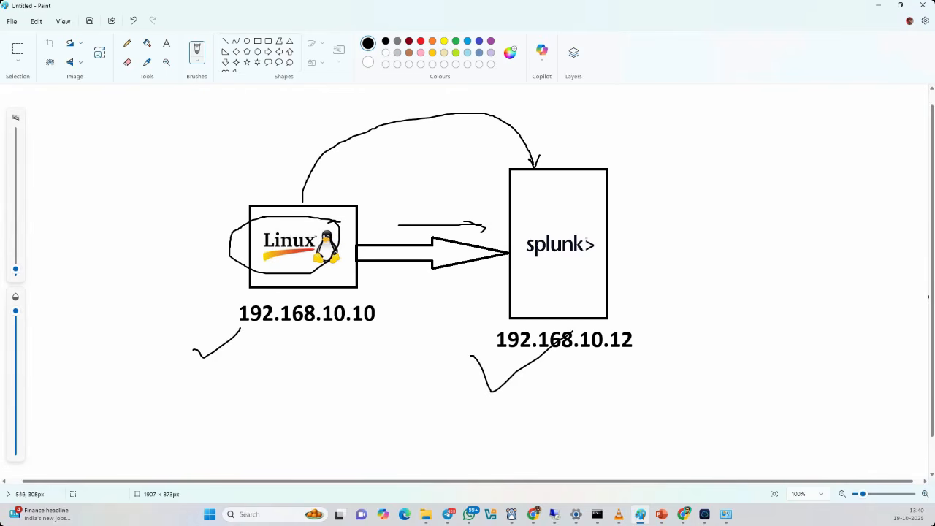
{"action": "mouse_move", "coordinate": [284, 159]}
{"action": "left_mouse_down"}
{"action": "mouse_move", "coordinate": [285, 209]}
{"action": "mouse_move", "coordinate": [297, 181]}
{"action": "left_mouse_up"}
{"action": "key", "text": "alt+Tab"}
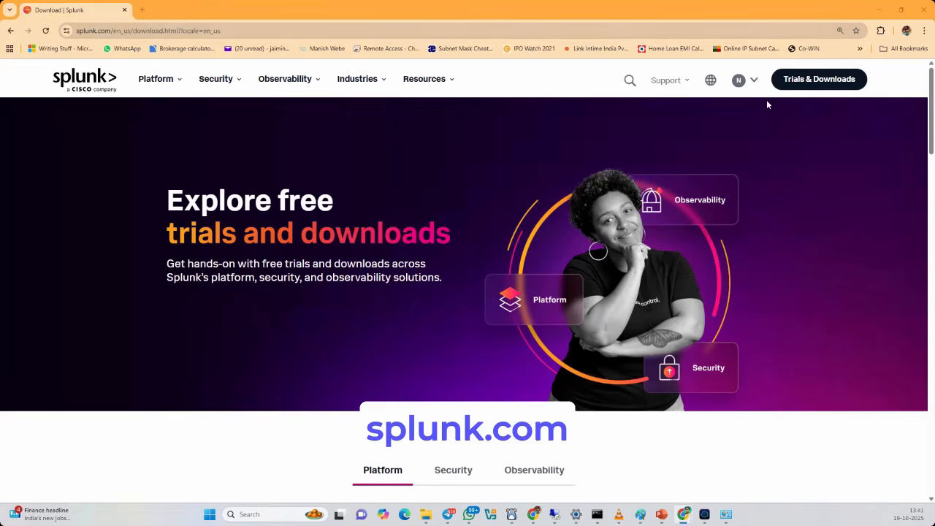
- Go to the Universal Forwarder download page and show the Linux installation packages
{"action": "left_click", "coordinate": [808, 80]}
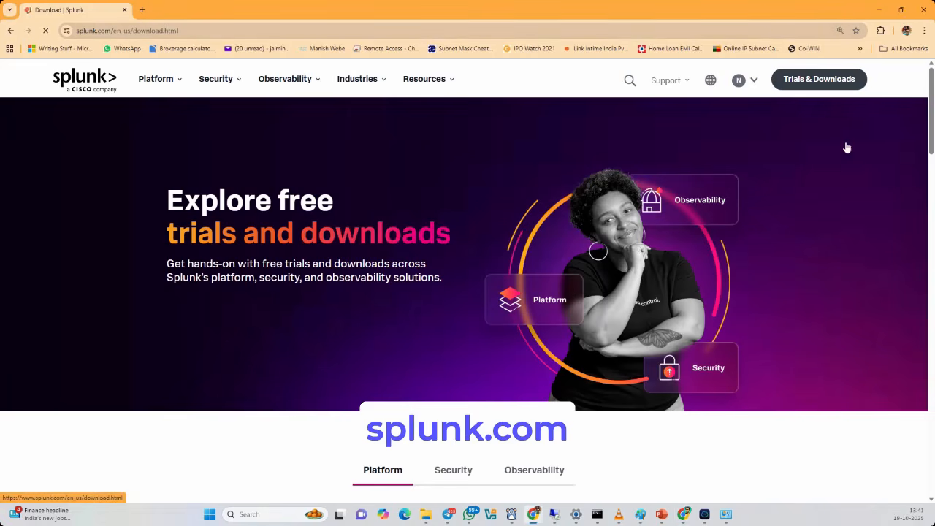
{"action": "scroll", "coordinate": [647, 232], "scroll_direction": "down", "scroll_amount": 5}
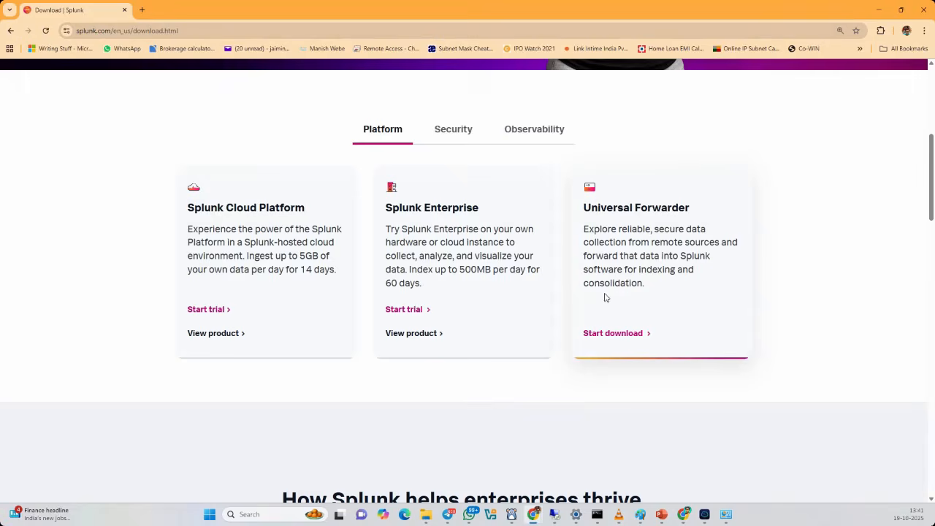
{"action": "left_click", "coordinate": [622, 333]}
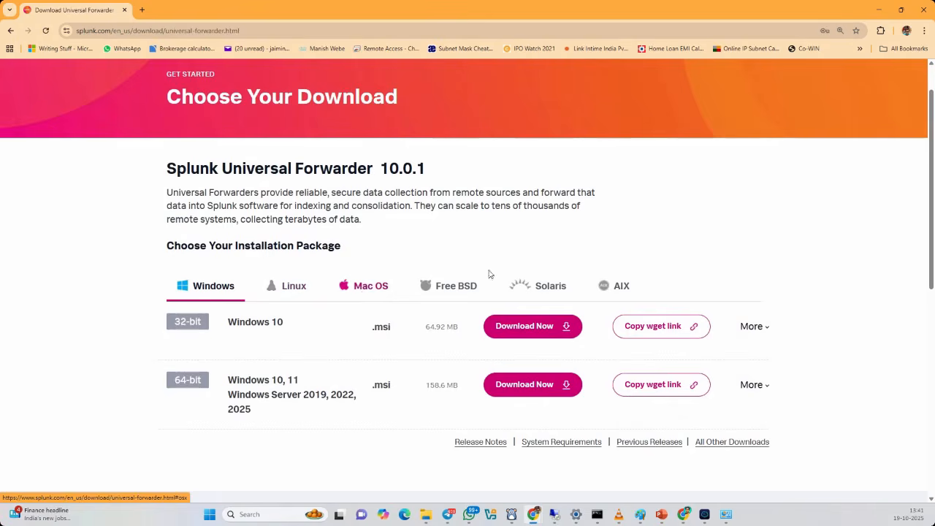
{"action": "scroll", "coordinate": [488, 271], "scroll_direction": "down", "scroll_amount": 1}
{"action": "left_click", "coordinate": [297, 242]}
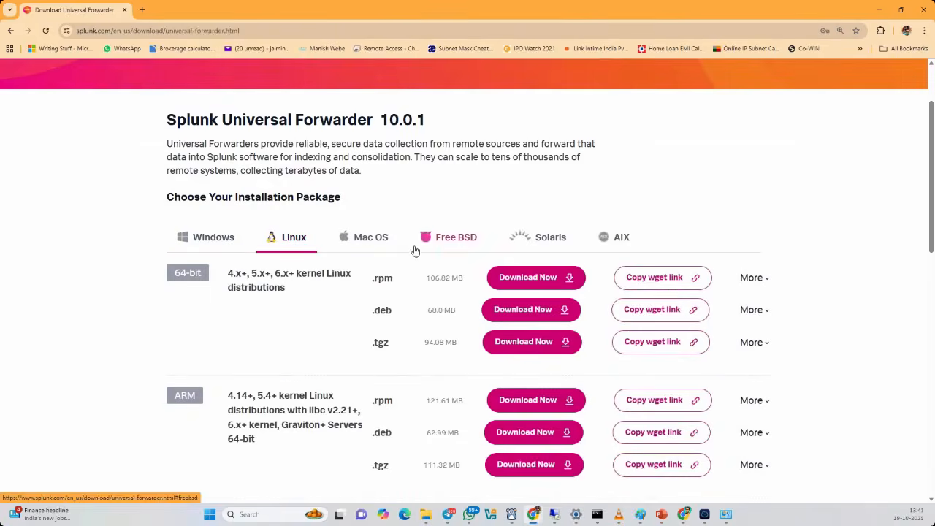
{"action": "scroll", "coordinate": [413, 250], "scroll_direction": "down", "scroll_amount": 2}
{"action": "scroll", "coordinate": [115, 297], "scroll_direction": "up", "scroll_amount": 1}
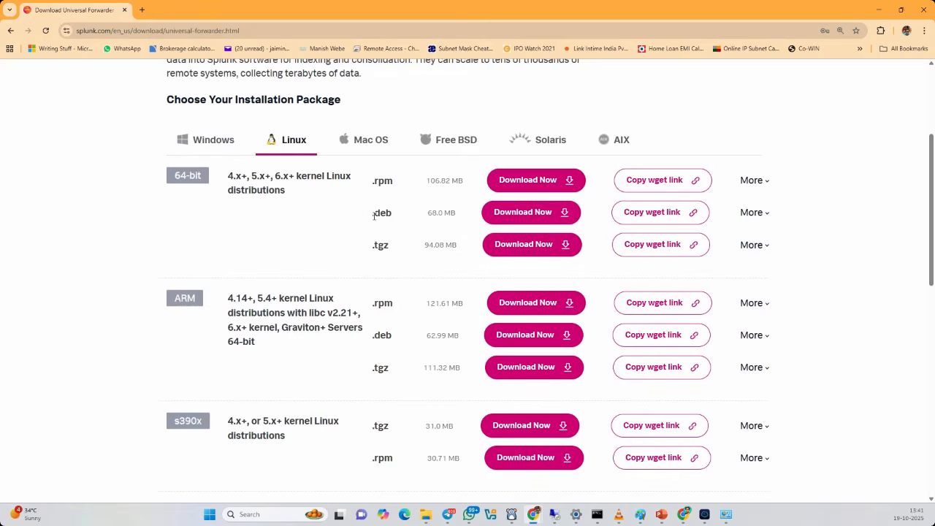
- Copy the wget command for the 64-bit Linux .deb package
{"action": "left_click_drag", "start_coordinate": [371, 214], "coordinate": [399, 217]}
{"action": "left_click", "coordinate": [662, 217]}
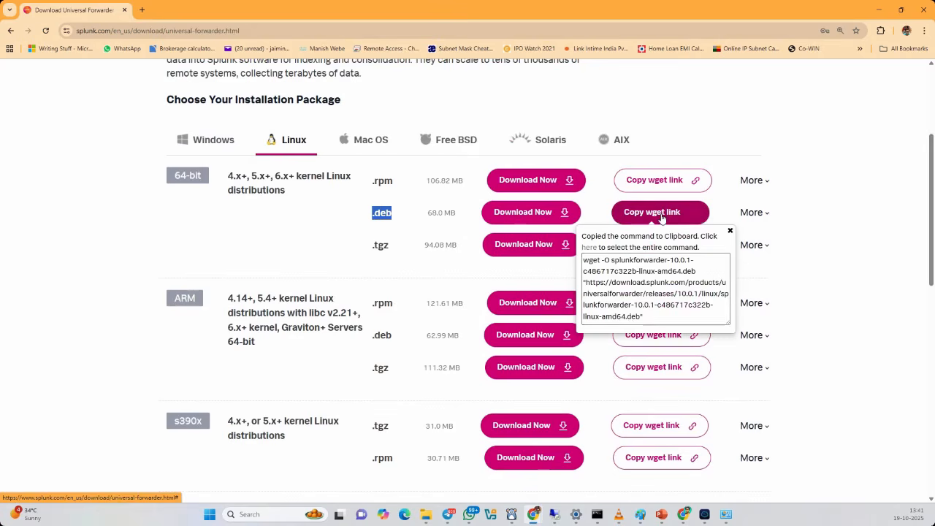
{"action": "left_click", "coordinate": [645, 316]}
{"action": "left_click_drag", "start_coordinate": [645, 316], "coordinate": [584, 259]}
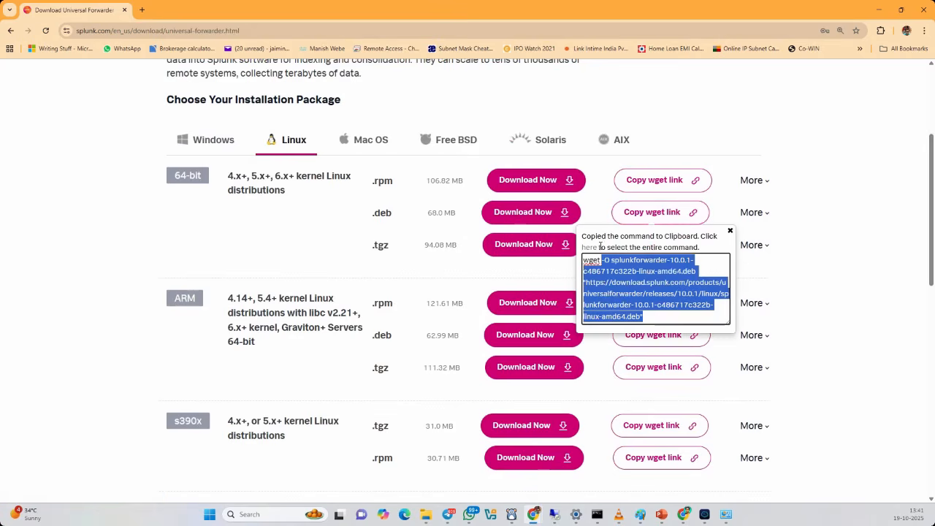
{"action": "right_click", "coordinate": [626, 290]}
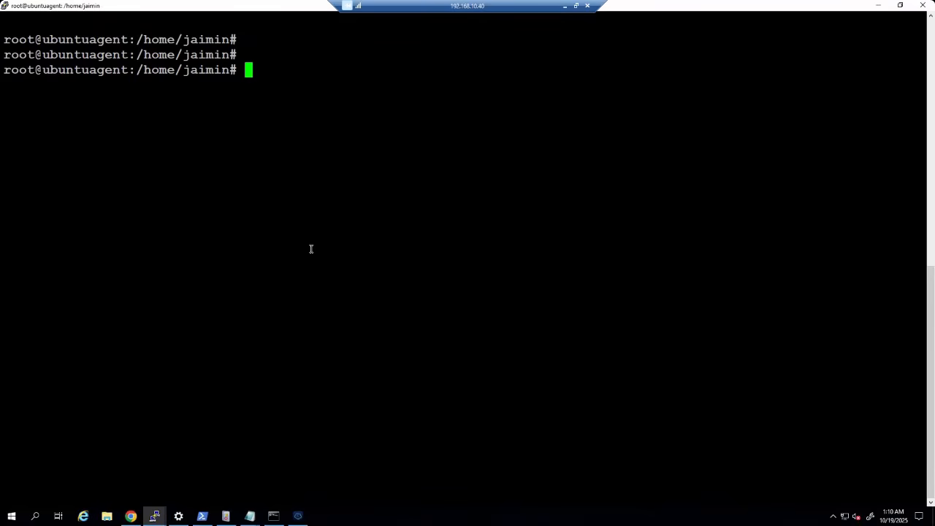
- Paste and run the wget command to download splunkforwarder-10.0.1-c486717c322b-linux-amd64.deb (68M) to 100%
{"action": "right_click", "coordinate": [363, 271]}
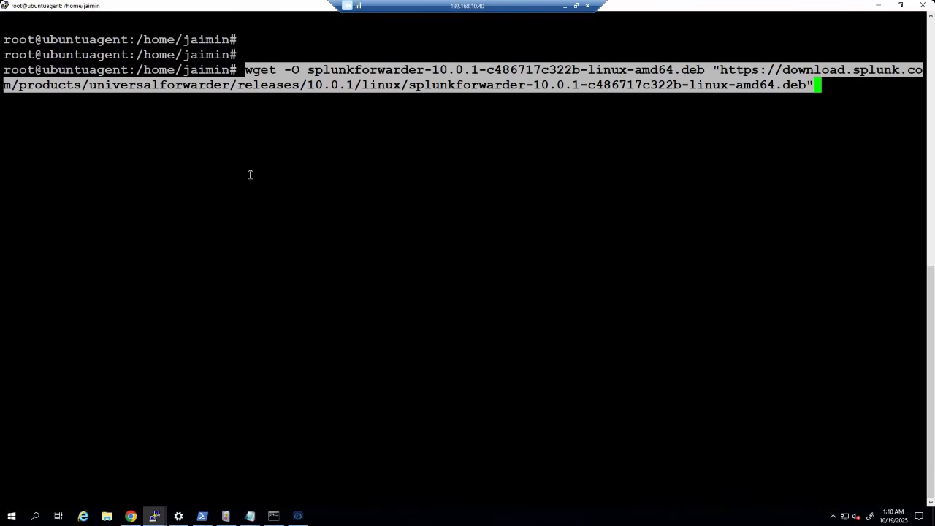
{"action": "key", "text": "Return"}
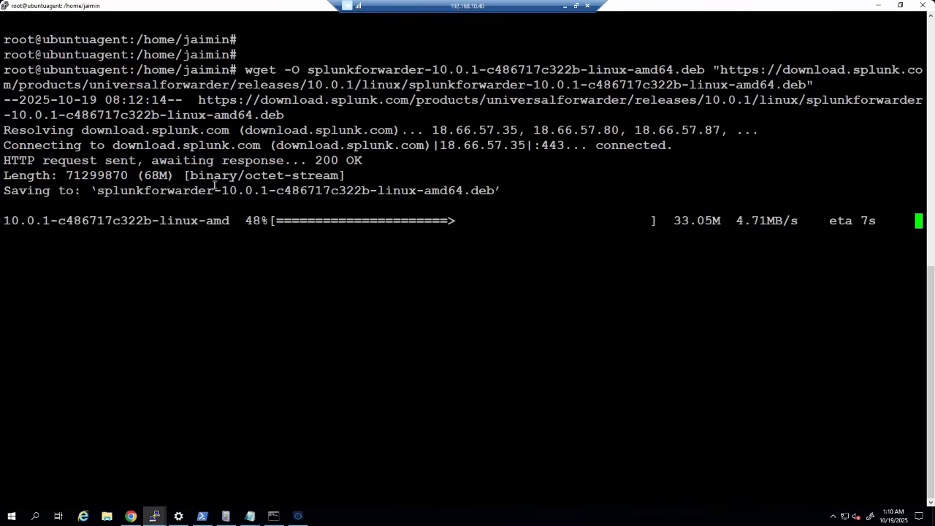
{"action": "left_click_drag", "start_coordinate": [214, 189], "coordinate": [265, 190]}
{"action": "left_click", "coordinate": [241, 338]}
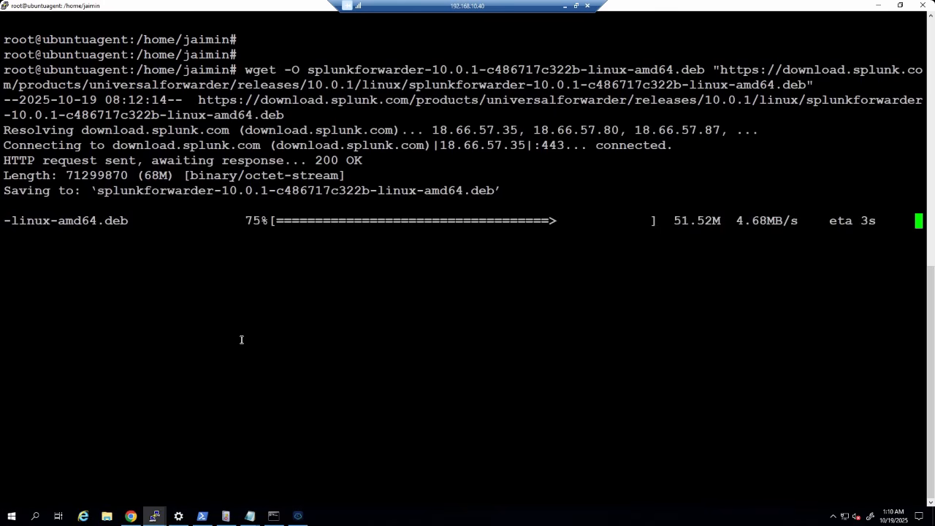
{"action": "left_click_drag", "start_coordinate": [238, 220], "coordinate": [268, 219]}
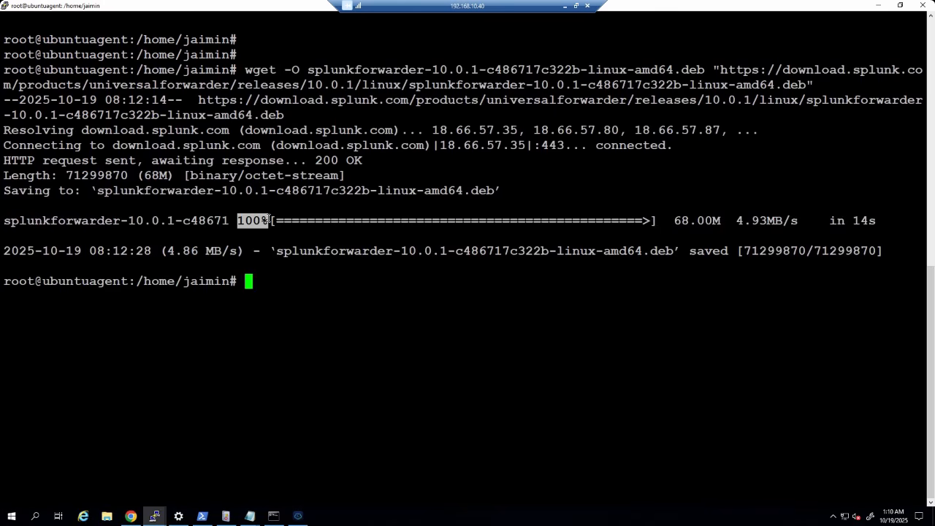
{"action": "key", "text": "alt+Tab"}
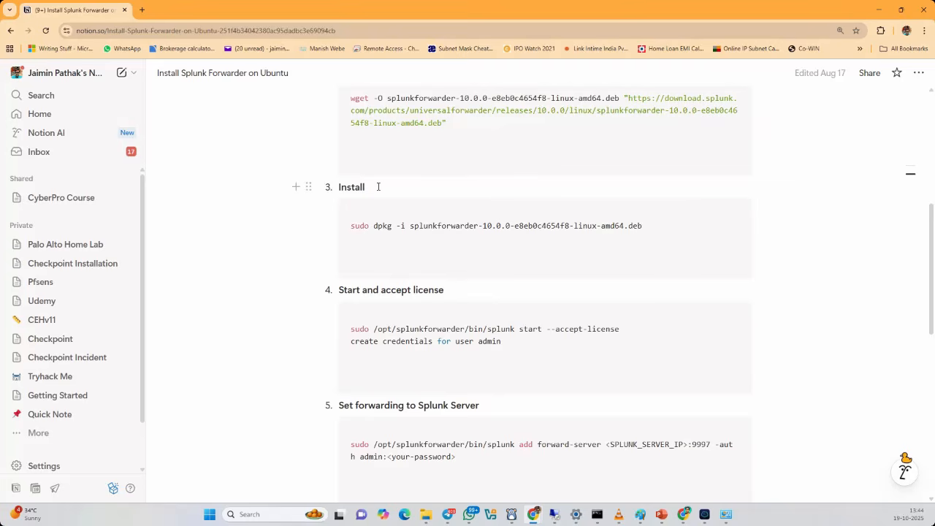
- Copy the splunkforwarder 10.0.1 .deb file name for the dpkg install command
{"action": "left_click_drag", "start_coordinate": [377, 188], "coordinate": [340, 188]}
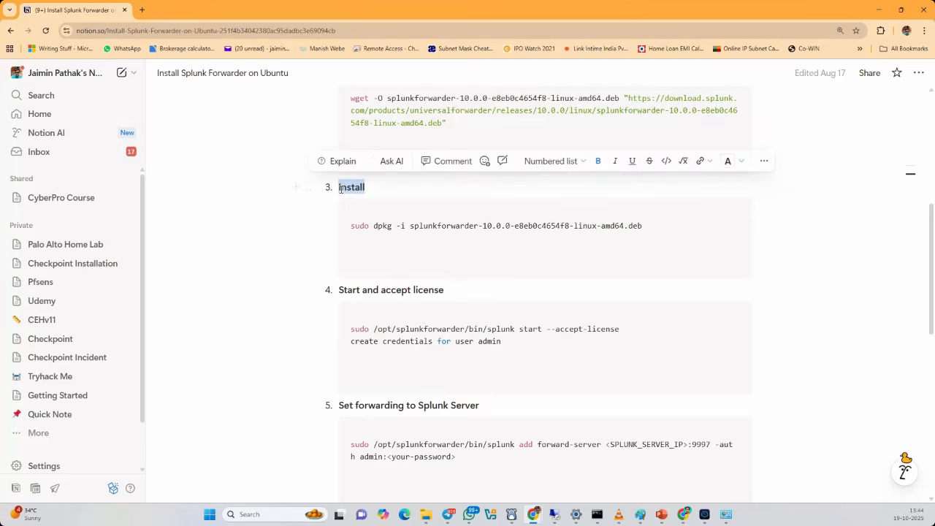
{"action": "left_click", "coordinate": [438, 267]}
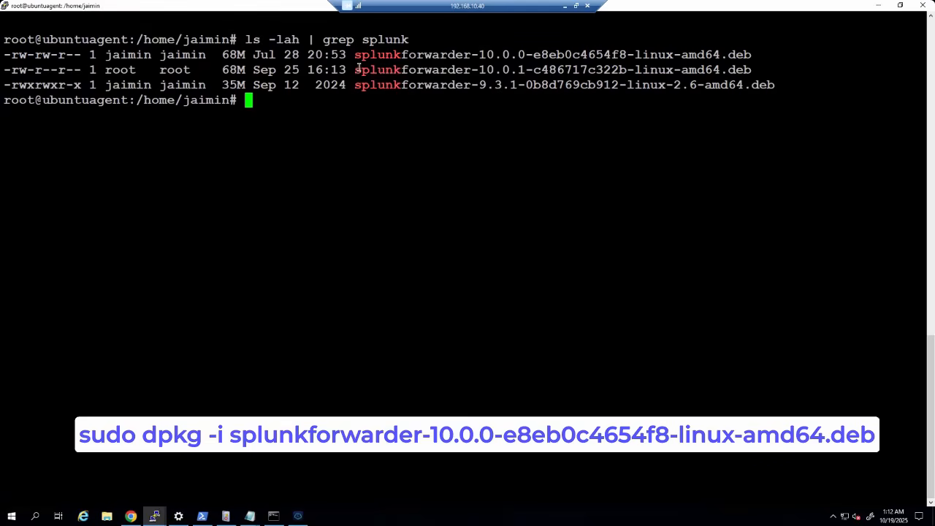
{"action": "left_click_drag", "start_coordinate": [356, 69], "coordinate": [659, 71]}
{"action": "double_click", "coordinate": [439, 70]}
- Run dpkg -i on the 10.0.1 package, upgrading from 9.3.1 until dpkg reports complete
{"action": "type", "text": "dpkgf"}
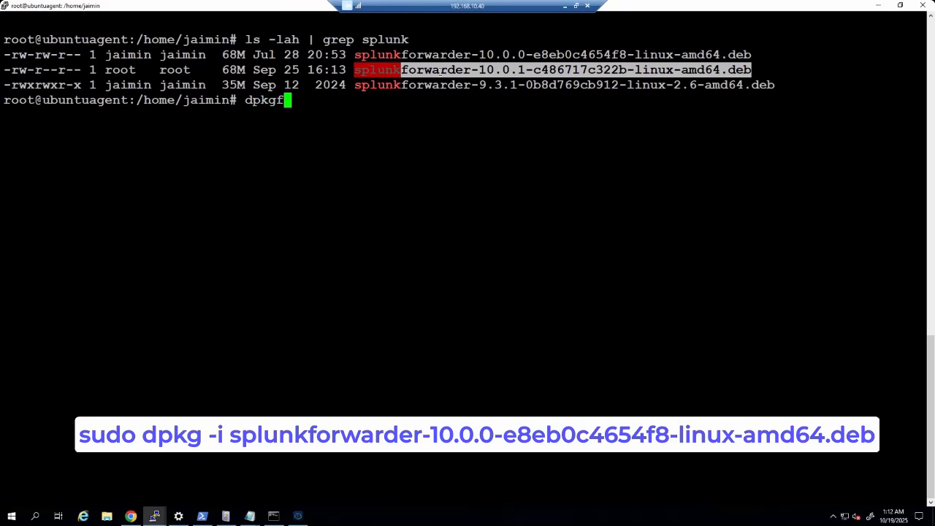
{"action": "key", "text": "BackSpace"}
{"action": "type", "text": "-i"}
{"action": "right_click", "coordinate": [294, 165]}
{"action": "key", "text": "Return"}
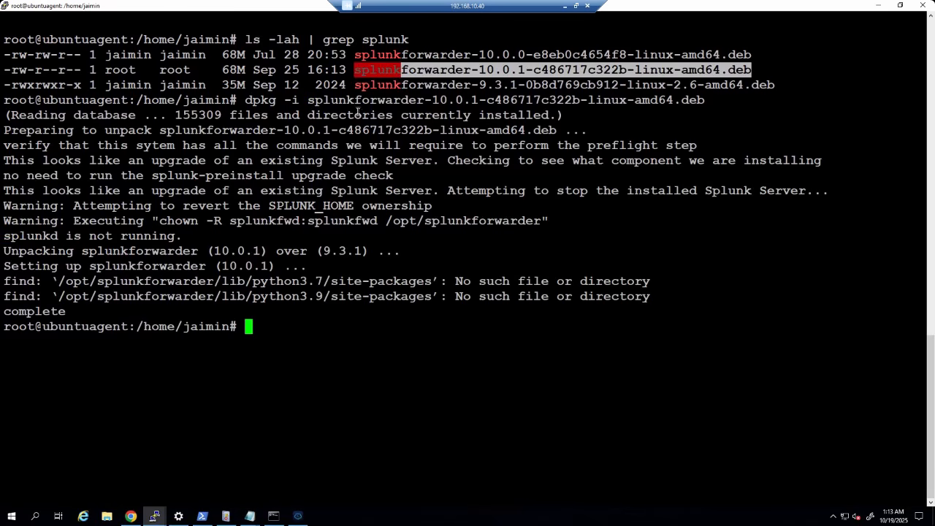
{"action": "left_click", "coordinate": [293, 241]}
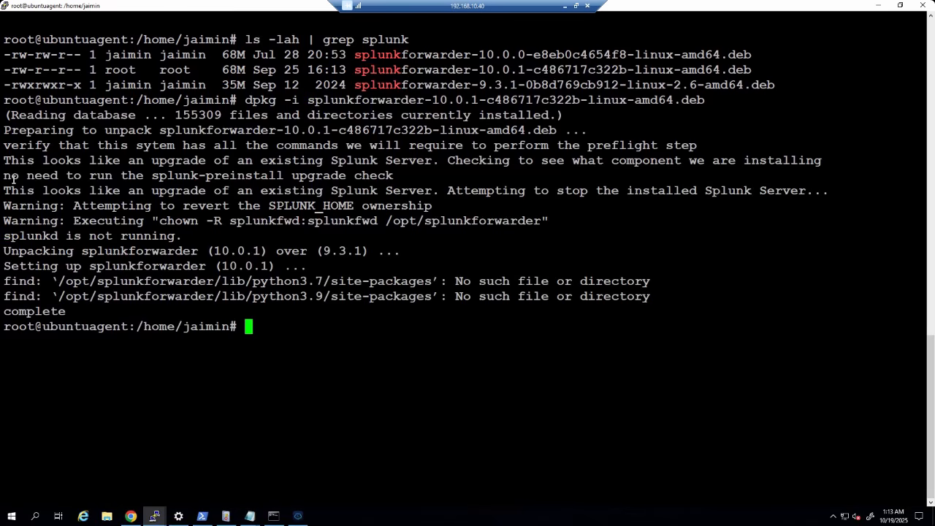
{"action": "double_click", "coordinate": [40, 311]}
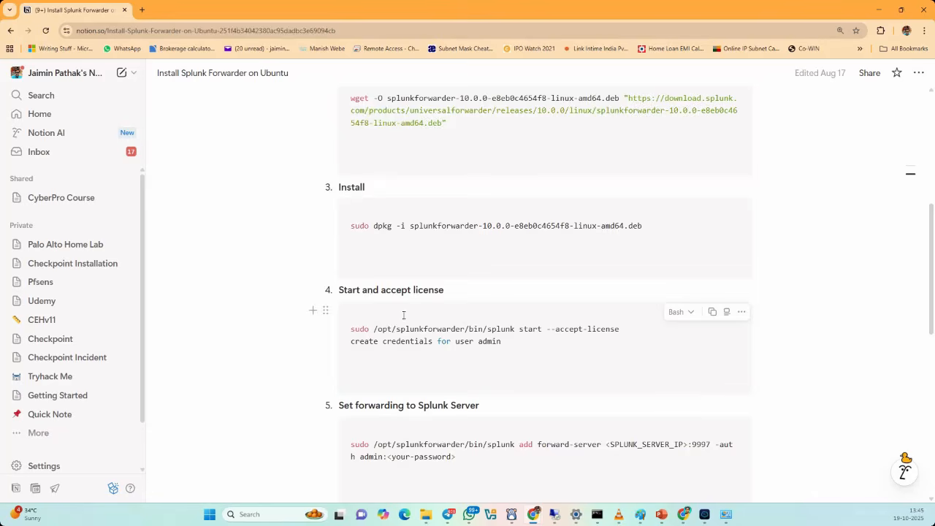
{"action": "scroll", "coordinate": [402, 314], "scroll_direction": "down", "scroll_amount": 1}
{"action": "left_click_drag", "start_coordinate": [339, 241], "coordinate": [446, 237]}
- Run sudo /opt/splunkforwarder/bin/splunk start --accept-license so it runs under systemd as splunkfwd
{"action": "left_click", "coordinate": [467, 305]}
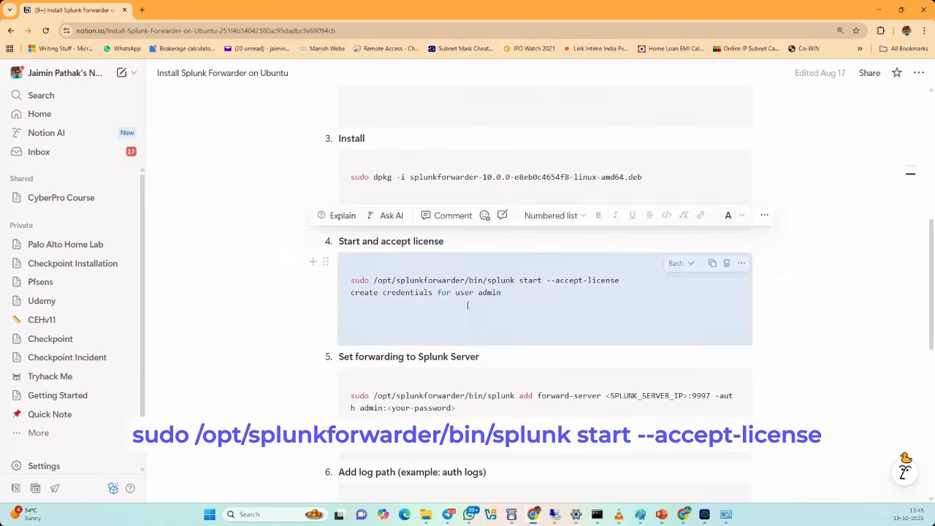
{"action": "left_click", "coordinate": [382, 302]}
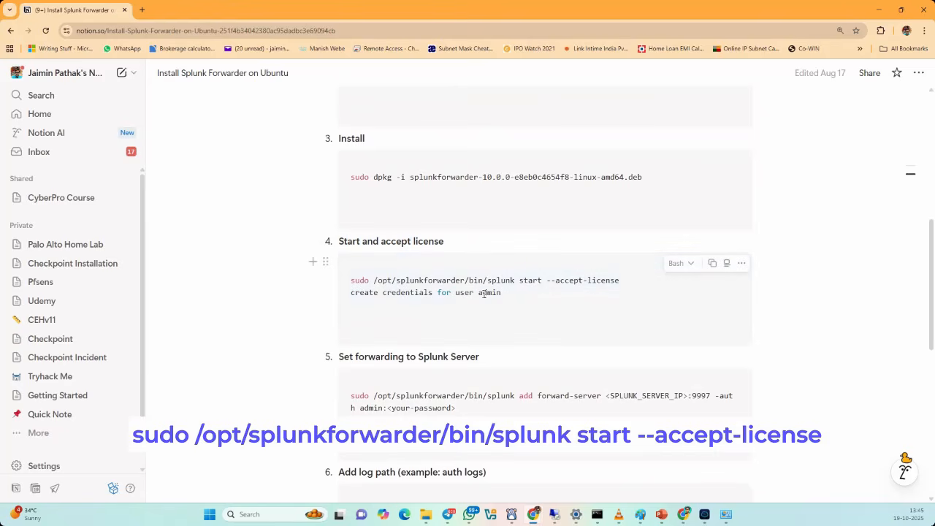
{"action": "left_click_drag", "start_coordinate": [503, 294], "coordinate": [356, 295]}
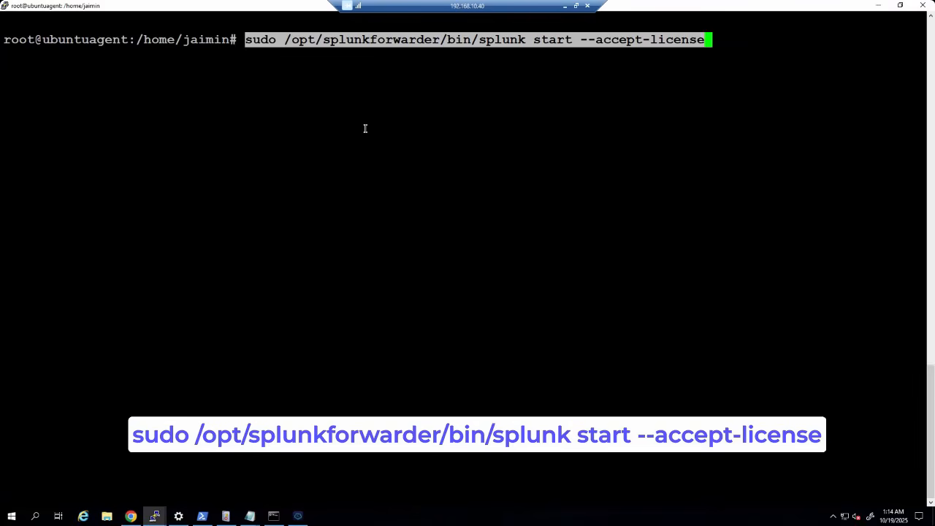
{"action": "key", "text": "Return"}
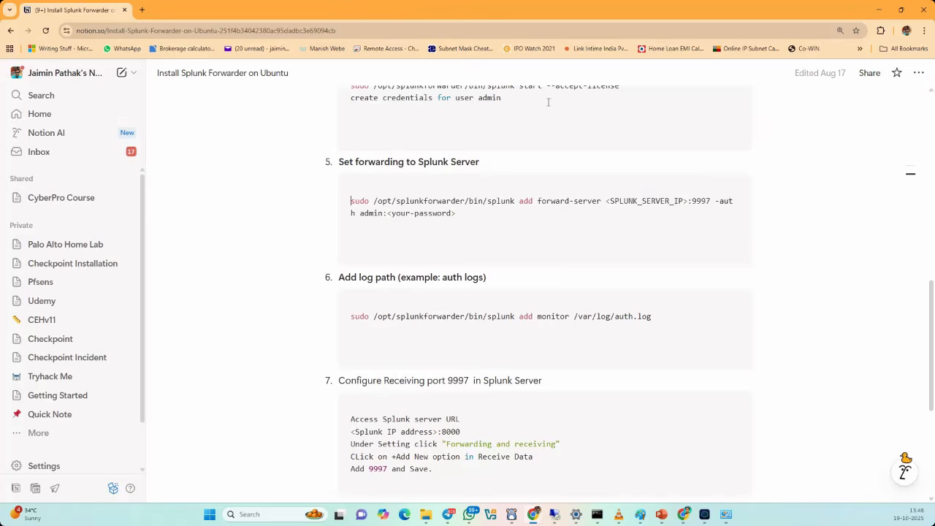
{"action": "mouse_move", "coordinate": [405, 187]}
- Examine the add forward-server command's SPLUNK_SERVER_IP, port 9997 and admin password placeholders
{"action": "left_click_drag", "start_coordinate": [418, 161], "coordinate": [480, 162]}
{"action": "left_click", "coordinate": [388, 202]}
{"action": "left_click", "coordinate": [672, 219]}
{"action": "left_click_drag", "start_coordinate": [612, 201], "coordinate": [681, 201]}
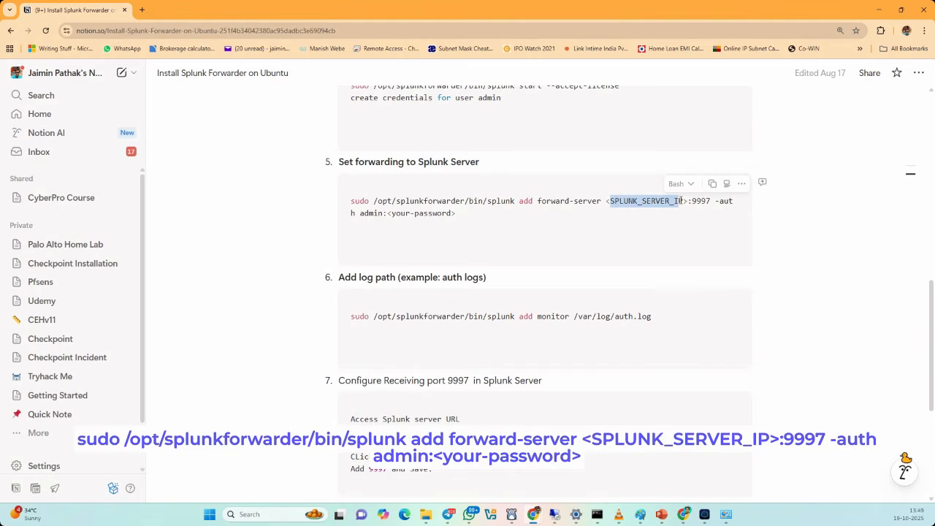
{"action": "left_click_drag", "start_coordinate": [681, 200], "coordinate": [686, 201]}
{"action": "double_click", "coordinate": [702, 200]}
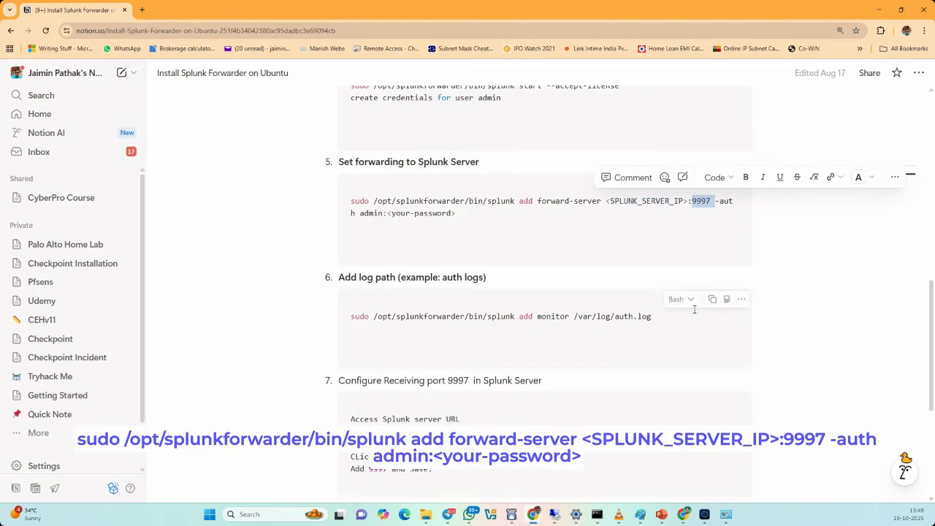
{"action": "left_click", "coordinate": [377, 215]}
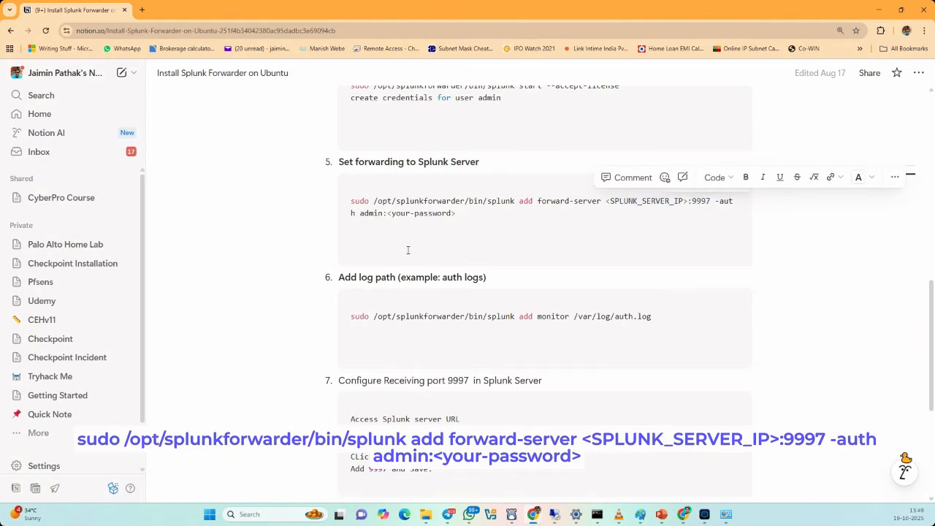
{"action": "left_click_drag", "start_coordinate": [363, 213], "coordinate": [433, 213]}
{"action": "left_click", "coordinate": [356, 216]}
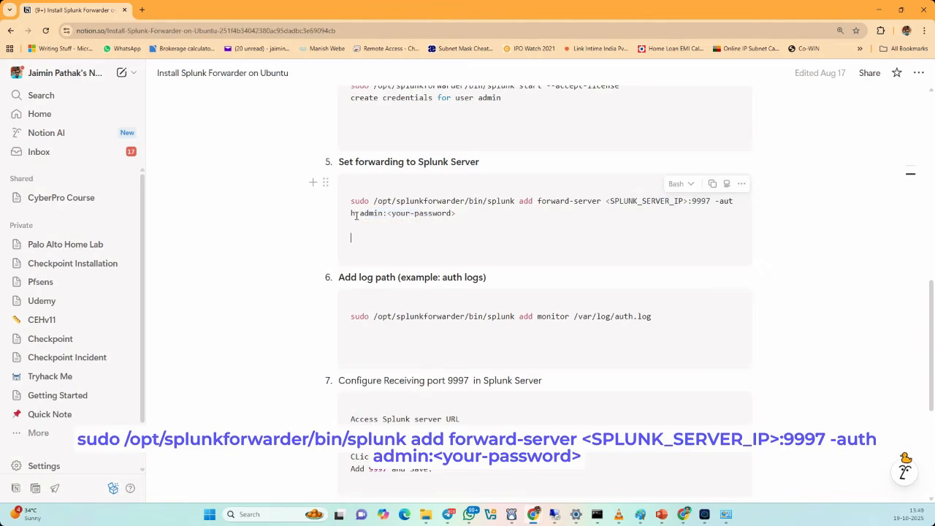
{"action": "left_click_drag", "start_coordinate": [363, 212], "coordinate": [476, 212]}
- Check the diagram for the Splunk server address, replace the placeholder with 192.168.10.12, and strip the password placeholder
{"action": "key", "text": "alt+Tab"}
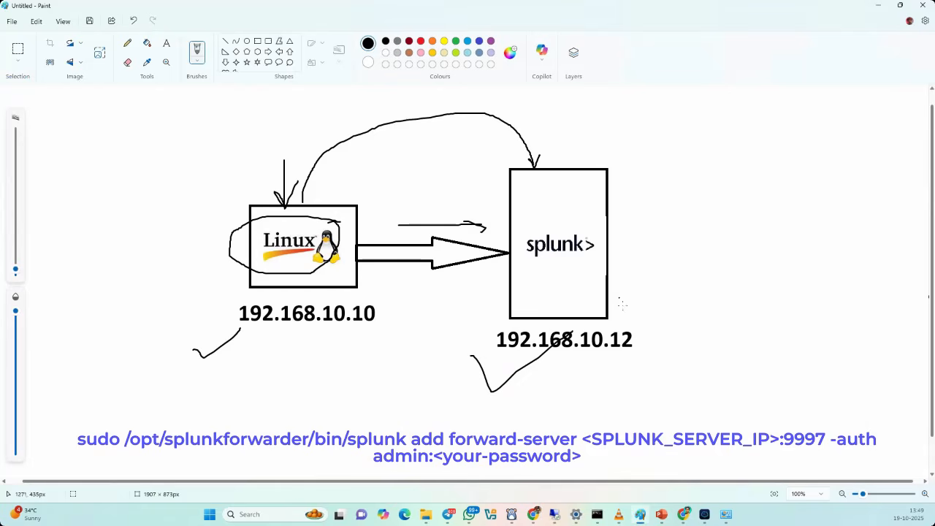
{"action": "mouse_move", "coordinate": [599, 312]}
{"action": "left_mouse_down"}
{"action": "mouse_move", "coordinate": [512, 301]}
{"action": "mouse_move", "coordinate": [449, 350]}
{"action": "mouse_move", "coordinate": [653, 343]}
{"action": "mouse_move", "coordinate": [606, 310]}
{"action": "mouse_move", "coordinate": [646, 290]}
{"action": "mouse_move", "coordinate": [652, 301]}
{"action": "left_mouse_up"}
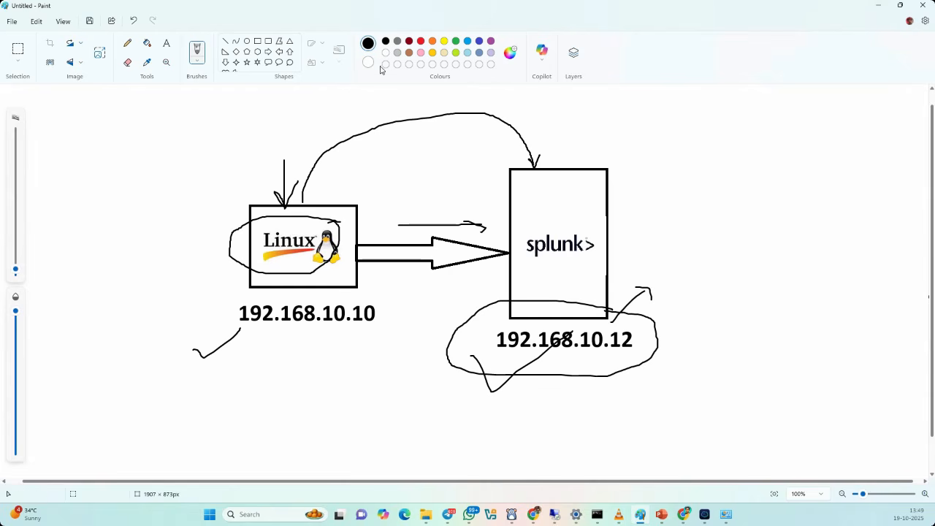
{"action": "left_click", "coordinate": [880, 8]}
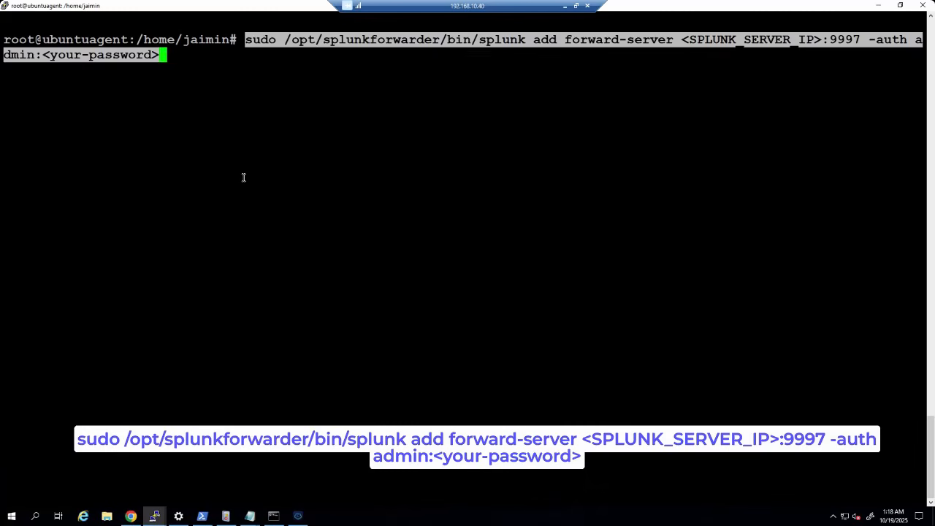
{"action": "key", "text": "Left"}
{"action": "key", "text": "Left"}
{"action": "key", "text": "Left"}
{"action": "key", "text": "Left"}
{"action": "key", "text": "Left"}
{"action": "key", "text": "Left"}
{"action": "key", "text": "Left"}
{"action": "key", "text": "Left"}
{"action": "key", "text": "Left"}
{"action": "key", "text": "Left"}
{"action": "key", "text": "Left"}
{"action": "key", "text": "Left"}
{"action": "key", "text": "Left"}
{"action": "key", "text": "Left"}
{"action": "key", "text": "Left"}
{"action": "key", "text": "Left"}
{"action": "key", "text": "Left"}
{"action": "key", "text": "Left"}
{"action": "key", "text": "Left"}
{"action": "key", "text": "Left"}
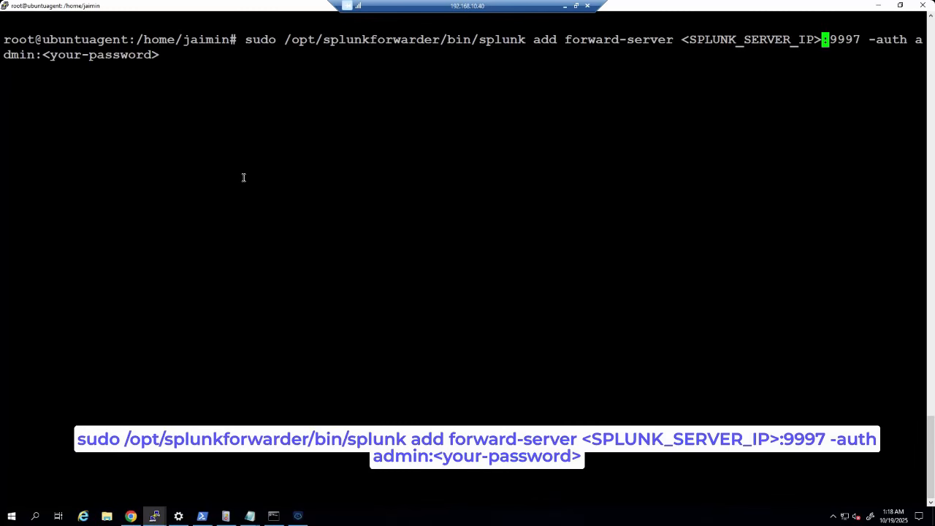
{"action": "key", "text": "BackSpace"}
{"action": "key", "text": "BackSpace"}
{"action": "key", "text": "BackSpace"}
{"action": "key", "text": "BackSpace"}
{"action": "key", "text": "BackSpace"}
{"action": "key", "text": "BackSpace"}
{"action": "key", "text": "BackSpace"}
{"action": "key", "text": "BackSpace"}
{"action": "key", "text": "BackSpace"}
{"action": "key", "text": "BackSpace"}
{"action": "key", "text": "BackSpace"}
{"action": "key", "text": "BackSpace"}
{"action": "key", "text": "BackSpace"}
{"action": "key", "text": "BackSpace"}
{"action": "key", "text": "BackSpace"}
{"action": "key", "text": "BackSpace"}
{"action": "key", "text": "BackSpace"}
{"action": "key", "text": "BackSpace"}
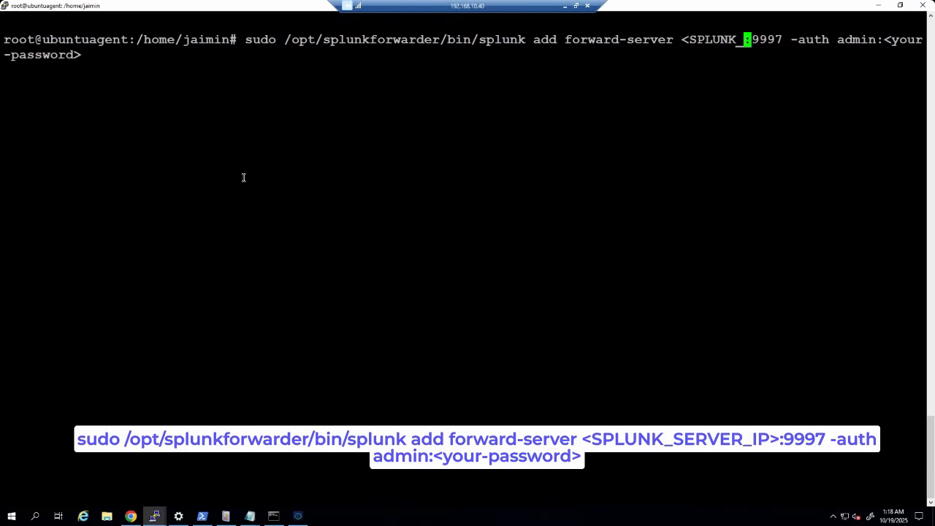
{"action": "type", "text": "192.1"}
{"action": "type", "text": "68.10.1"}
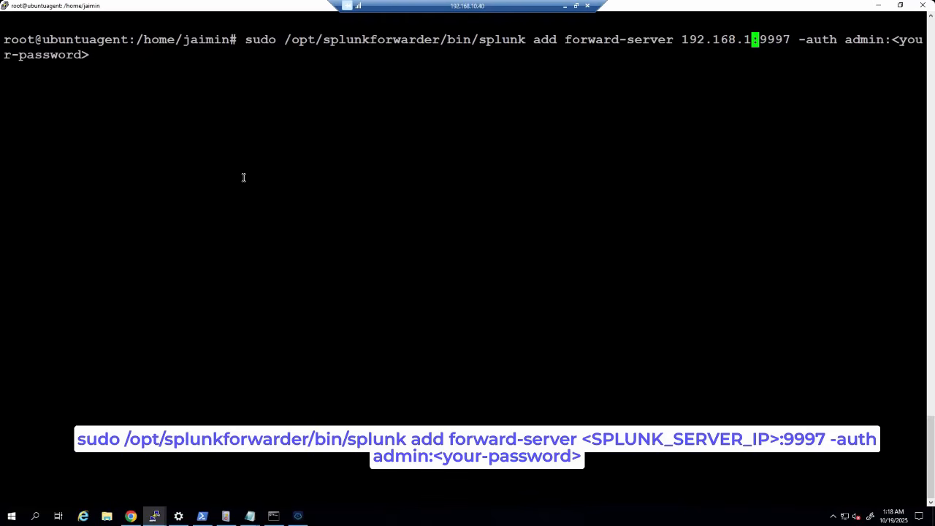
{"action": "type", "text": "2"}
{"action": "key", "text": "End"}
{"action": "key", "text": "BackSpace"}
{"action": "key", "text": "BackSpace"}
{"action": "key", "text": "BackSpace"}
{"action": "key", "text": "BackSpace"}
{"action": "key", "text": "BackSpace"}
{"action": "key", "text": "BackSpace"}
{"action": "key", "text": "BackSpace"}
{"action": "key", "text": "BackSpace"}
{"action": "key", "text": "BackSpace"}
{"action": "key", "text": "BackSpace"}
{"action": "key", "text": "BackSpace"}
{"action": "key", "text": "BackSpace"}
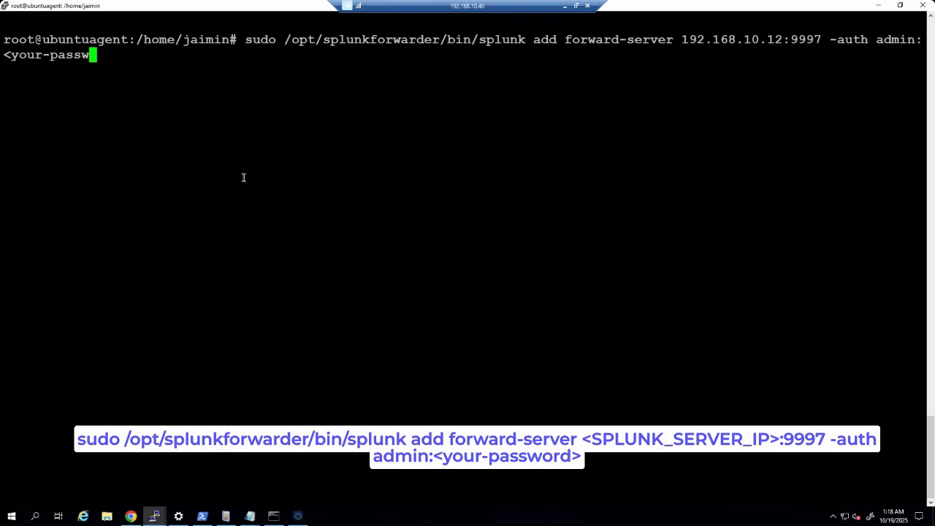
{"action": "key", "text": "BackSpace"}
{"action": "key", "text": "BackSpace"}
{"action": "key", "text": "BackSpace"}
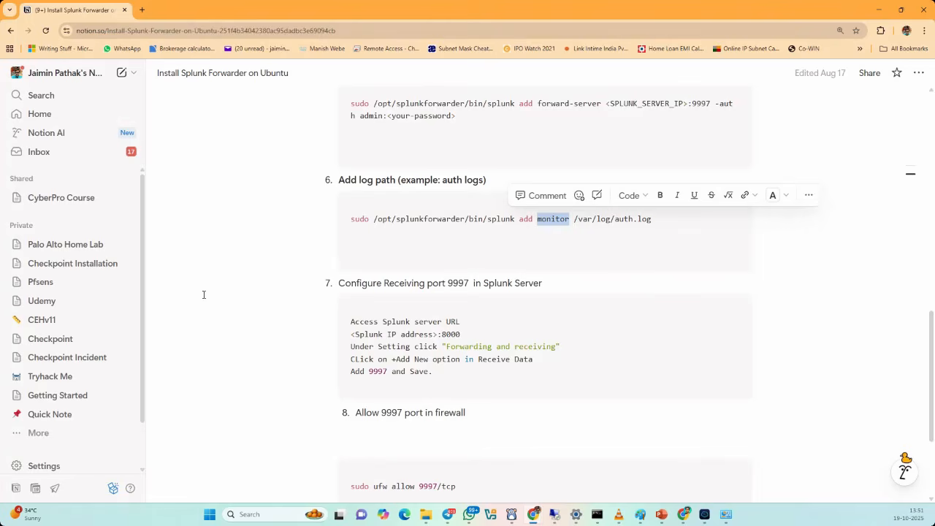
{"action": "left_click", "coordinate": [219, 291]}
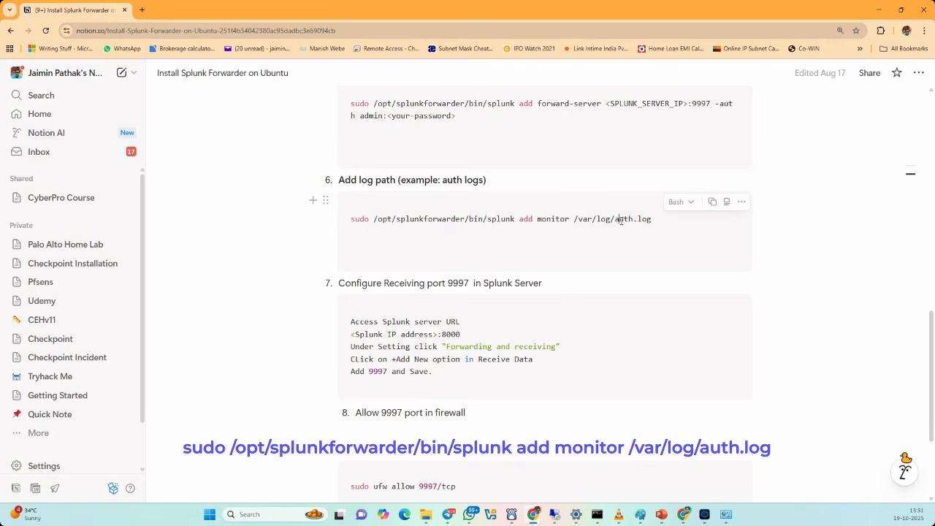
- Run add monitor /var/log/auth.log and confirm the 'Added monitor of /var/log/auth.log' message
{"action": "left_click_drag", "start_coordinate": [617, 220], "coordinate": [652, 220]}
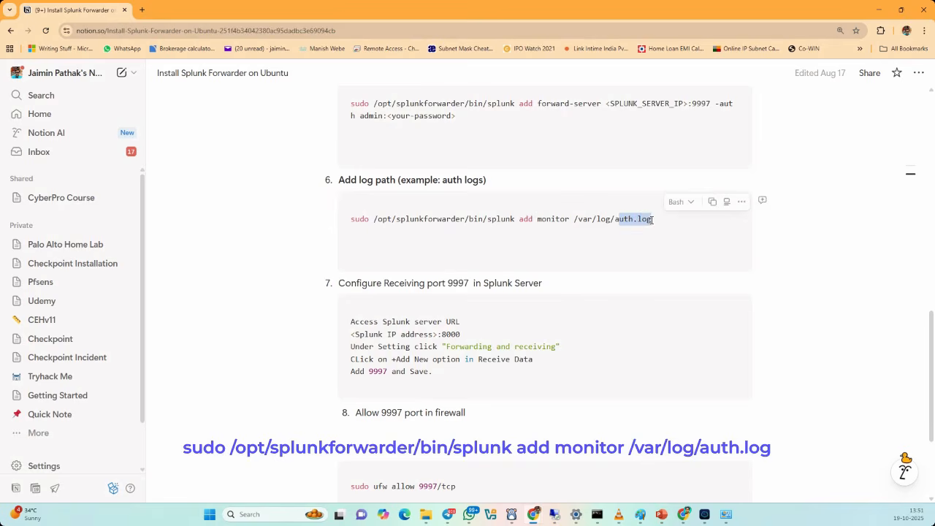
{"action": "key", "text": "Escape"}
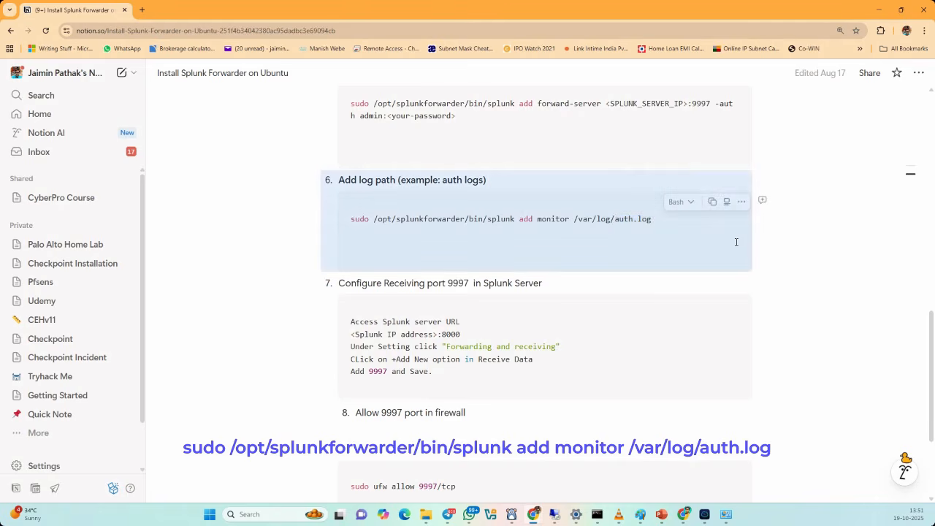
{"action": "left_click", "coordinate": [543, 241]}
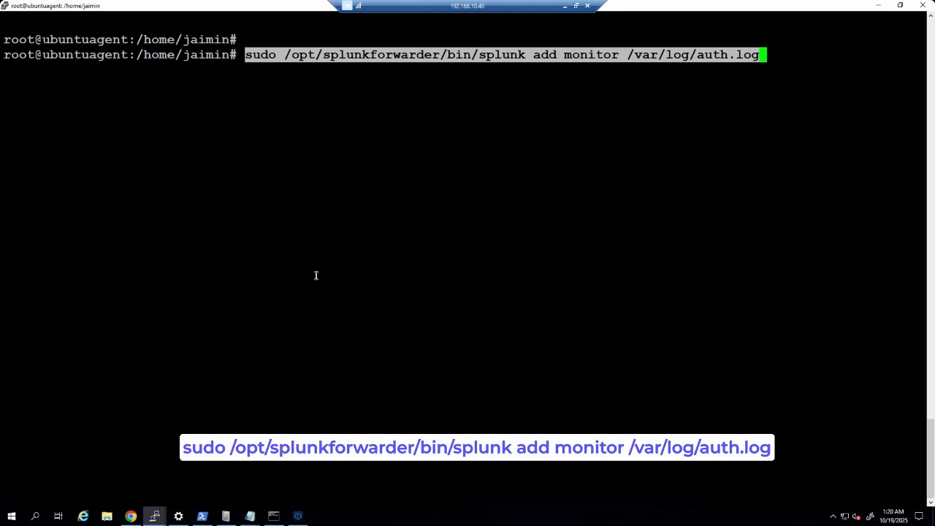
{"action": "key", "text": "Return"}
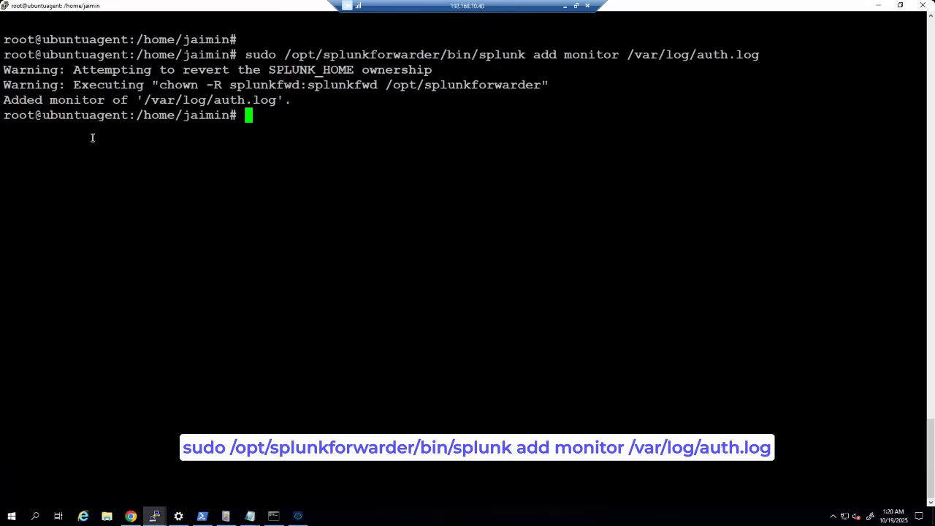
{"action": "left_click_drag", "start_coordinate": [5, 100], "coordinate": [281, 100]}
{"action": "left_click", "coordinate": [684, 212]}
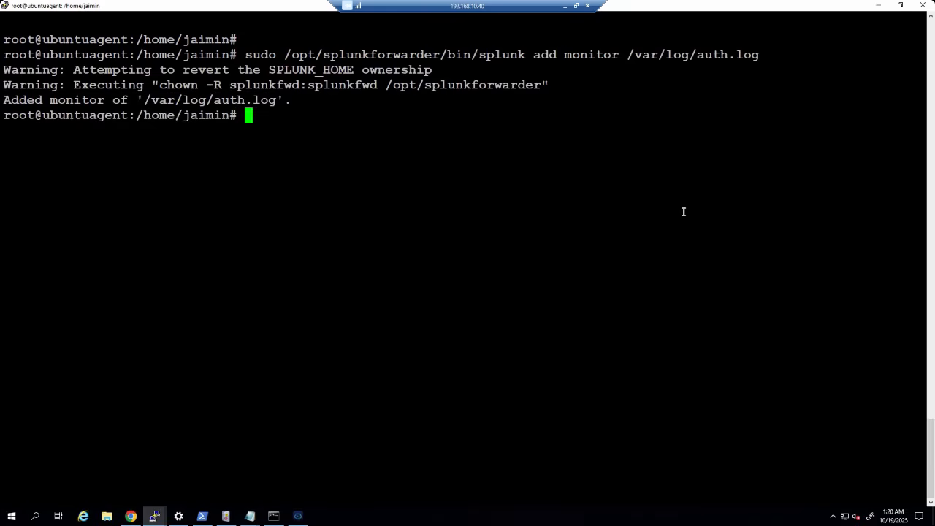
{"action": "left_click", "coordinate": [131, 515]}
- Log in to Splunk as admin and confirm port 9997 is receiving forwarded data
{"action": "left_click", "coordinate": [367, 204]}
{"action": "key", "text": "Return"}
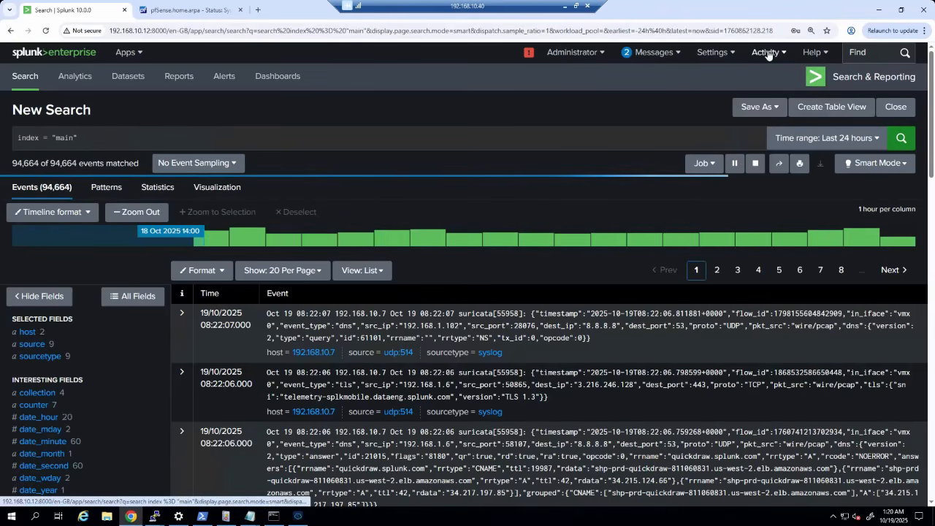
{"action": "left_click", "coordinate": [712, 53]}
{"action": "left_click", "coordinate": [806, 158]}
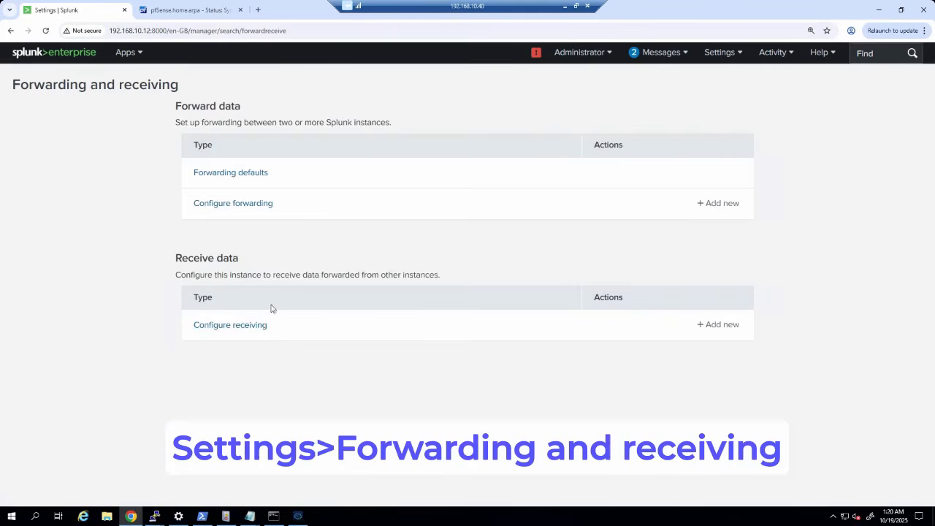
{"action": "left_click", "coordinate": [230, 327]}
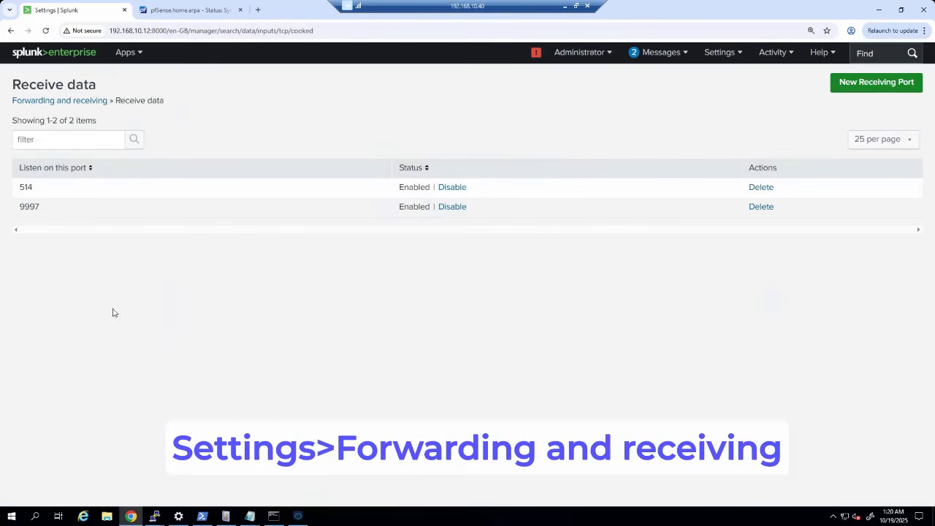
{"action": "double_click", "coordinate": [19, 206]}
{"action": "left_click", "coordinate": [234, 343]}
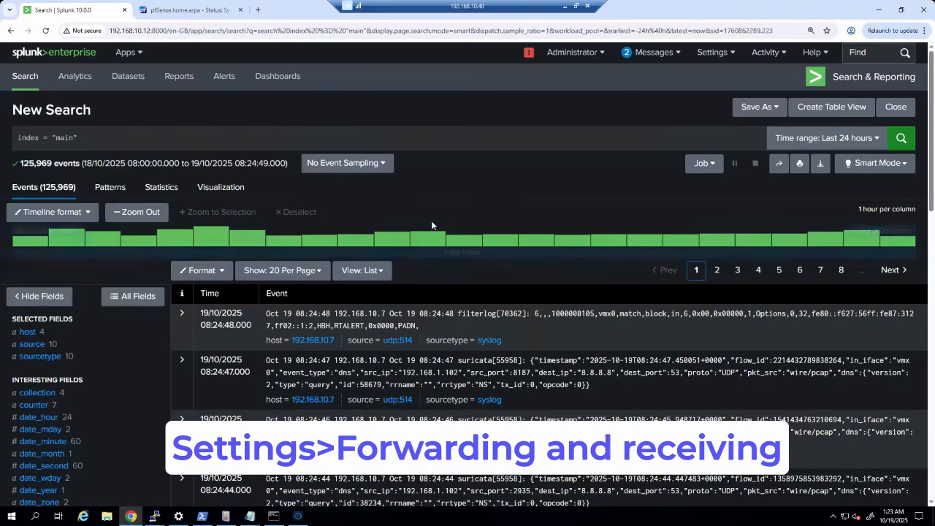
- Search index main and confirm host ubuntuagent and 1,586 events for the auth sourcetype
{"action": "left_click", "coordinate": [90, 134]}
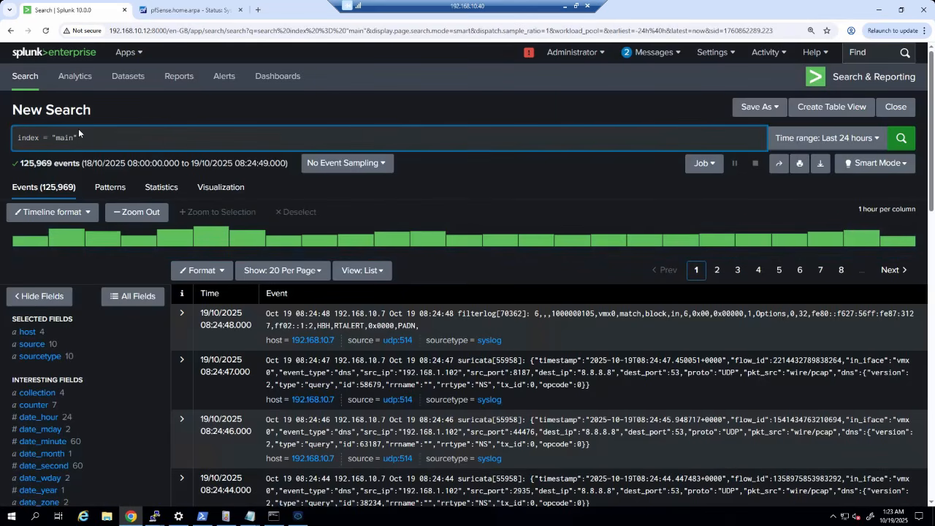
{"action": "left_click", "coordinate": [32, 332]}
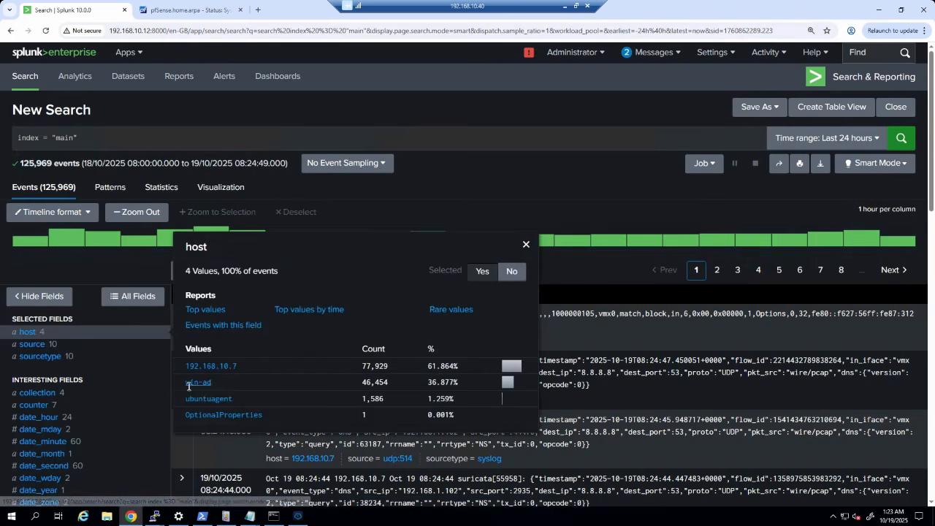
{"action": "left_click_drag", "start_coordinate": [216, 382], "coordinate": [184, 385]}
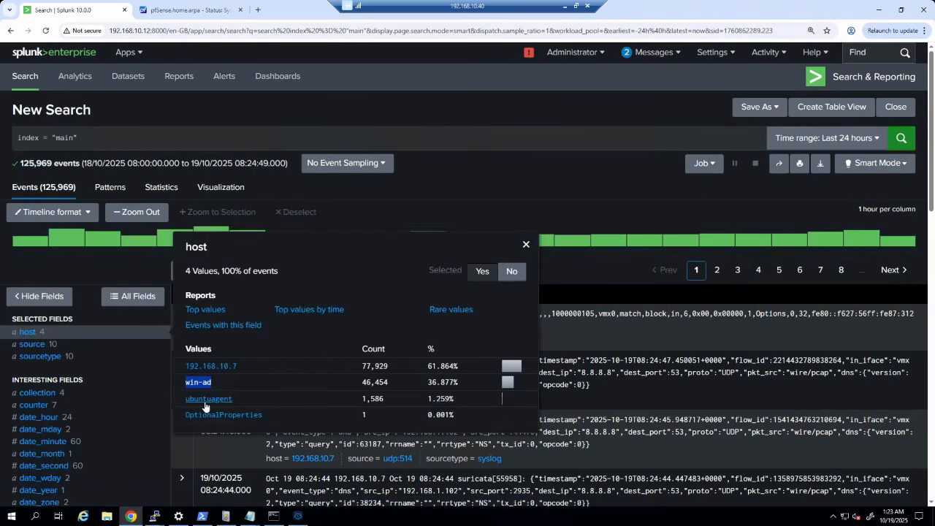
{"action": "left_click_drag", "start_coordinate": [238, 398], "coordinate": [190, 407]}
{"action": "left_click", "coordinate": [40, 356]}
{"action": "scroll", "coordinate": [179, 277], "scroll_direction": "down", "scroll_amount": 3}
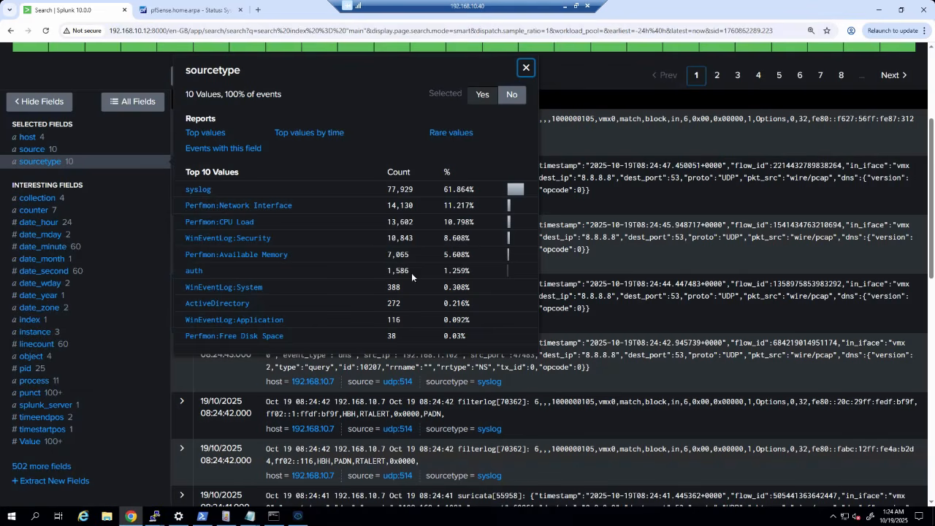
{"action": "left_click_drag", "start_coordinate": [410, 269], "coordinate": [383, 267]}
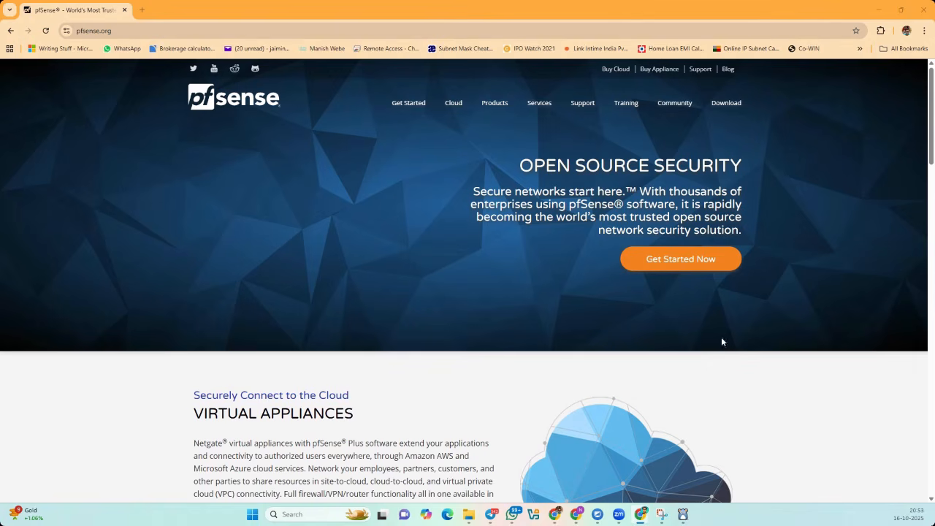
- Add the Netgate Installer with the AMD64 ISO IPMI/Virtual Machines image to the cart and check out
{"action": "left_click", "coordinate": [116, 30]}
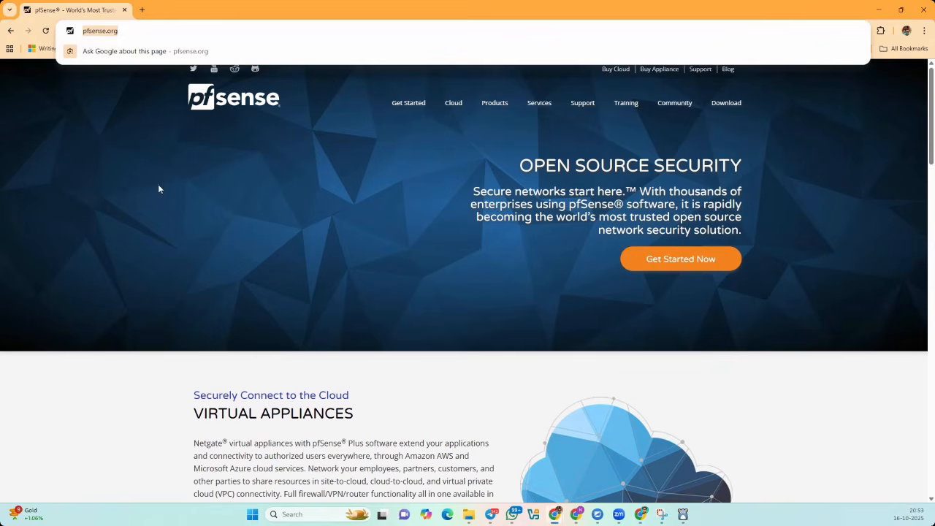
{"action": "left_click", "coordinate": [728, 107]}
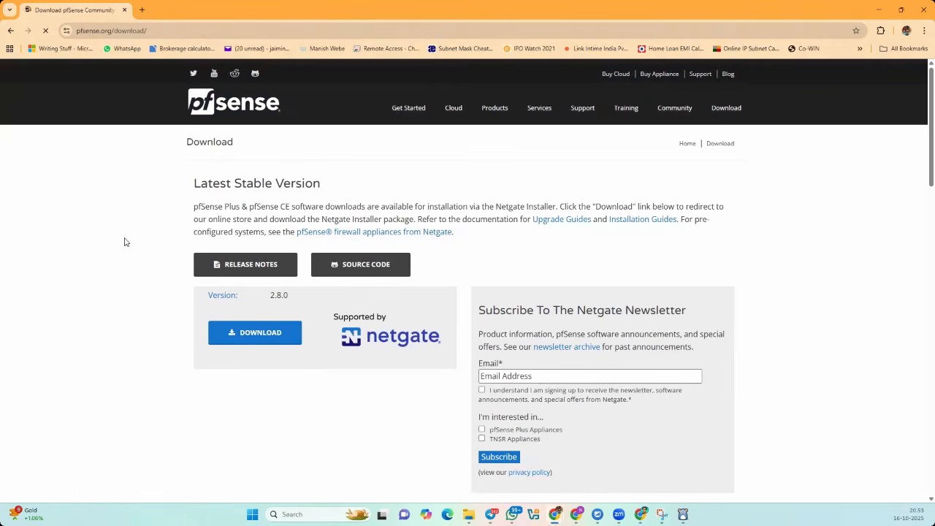
{"action": "left_click", "coordinate": [273, 342]}
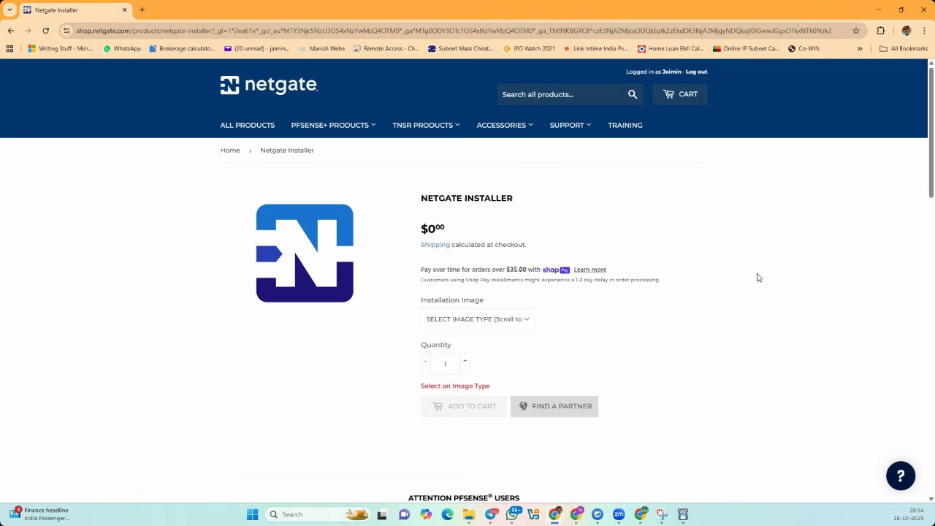
{"action": "scroll", "coordinate": [674, 316], "scroll_direction": "down", "scroll_amount": 1}
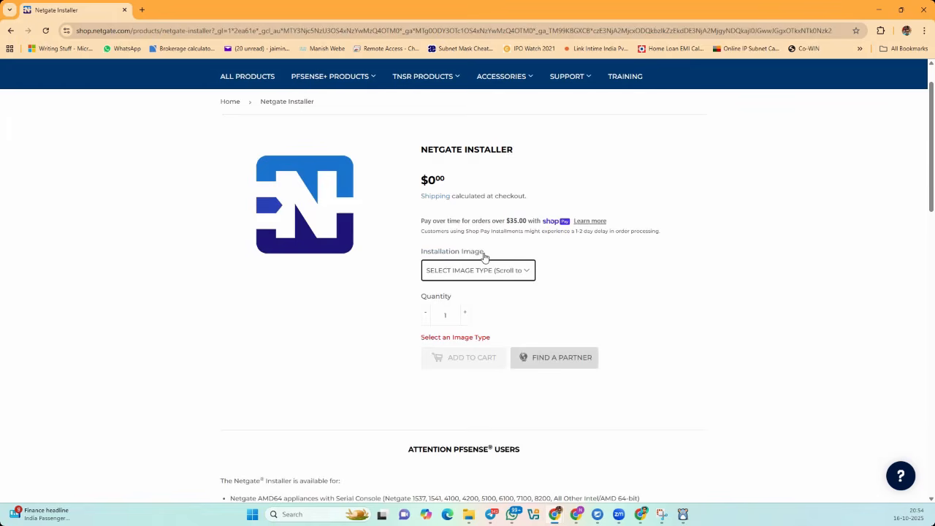
{"action": "left_click", "coordinate": [487, 276]}
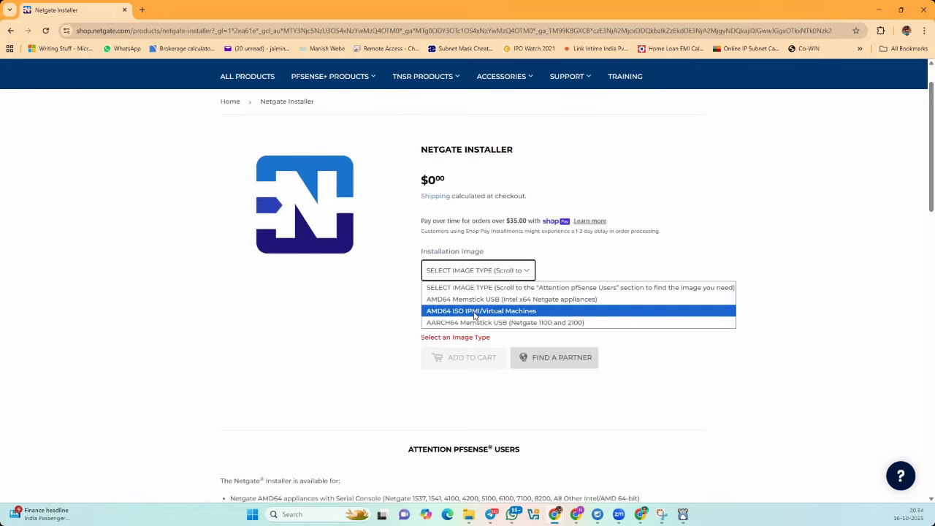
{"action": "left_click", "coordinate": [522, 314]}
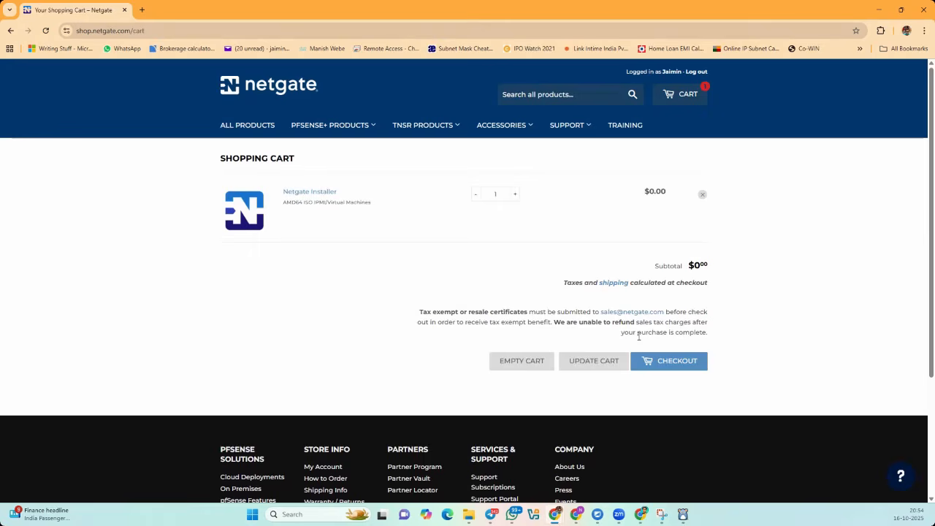
{"action": "left_click", "coordinate": [663, 362]}
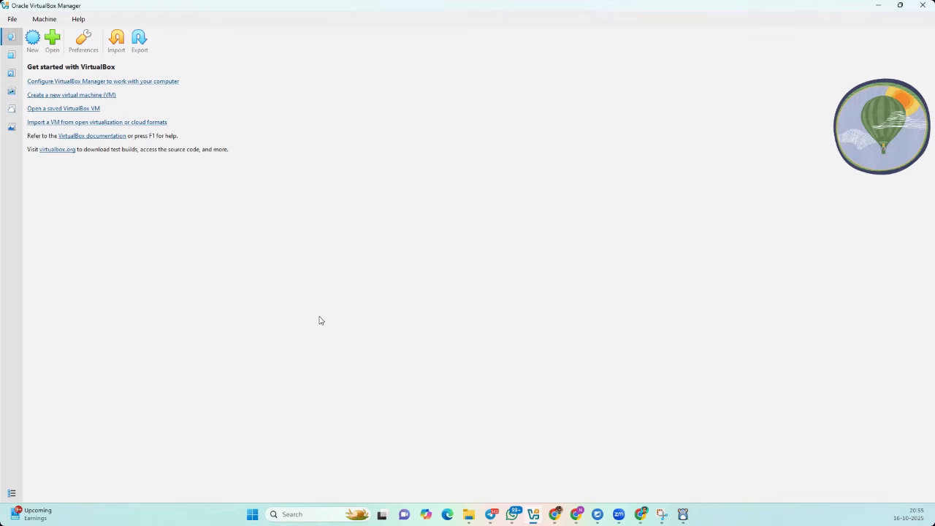
- Name the new VM pfsense, attach the pfSense 2.7.2 ISO and set the OS to BSD
{"action": "left_click", "coordinate": [38, 95]}
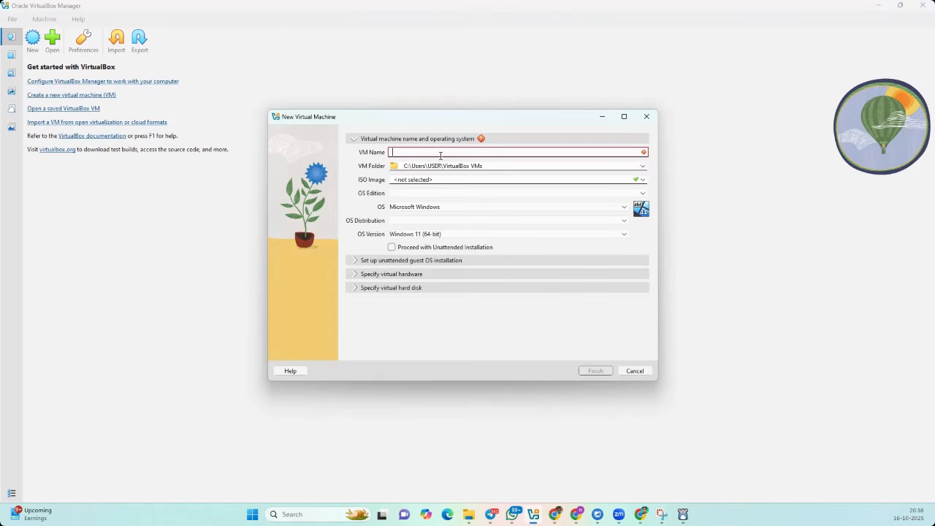
{"action": "type", "text": "pf"}
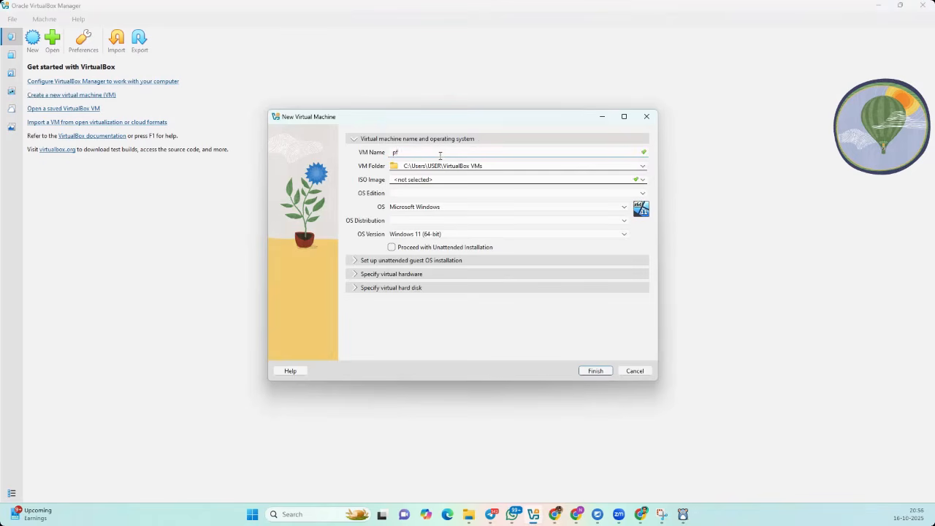
{"action": "type", "text": "sense"}
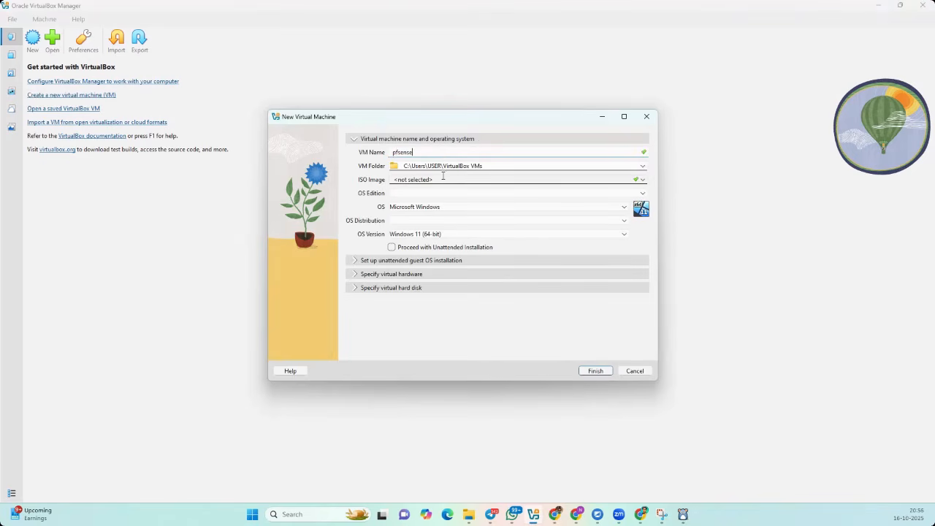
{"action": "left_click", "coordinate": [642, 179]}
{"action": "left_click", "coordinate": [421, 199]}
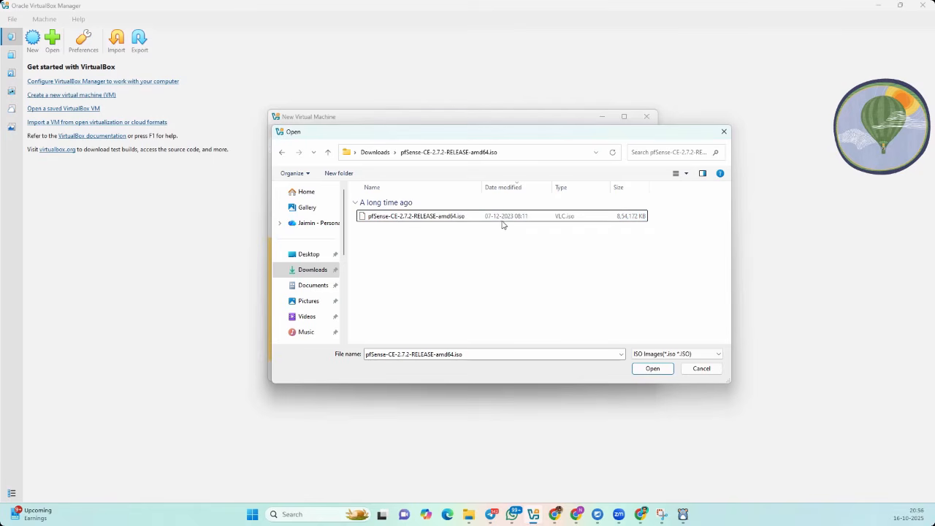
{"action": "left_click", "coordinate": [653, 368]}
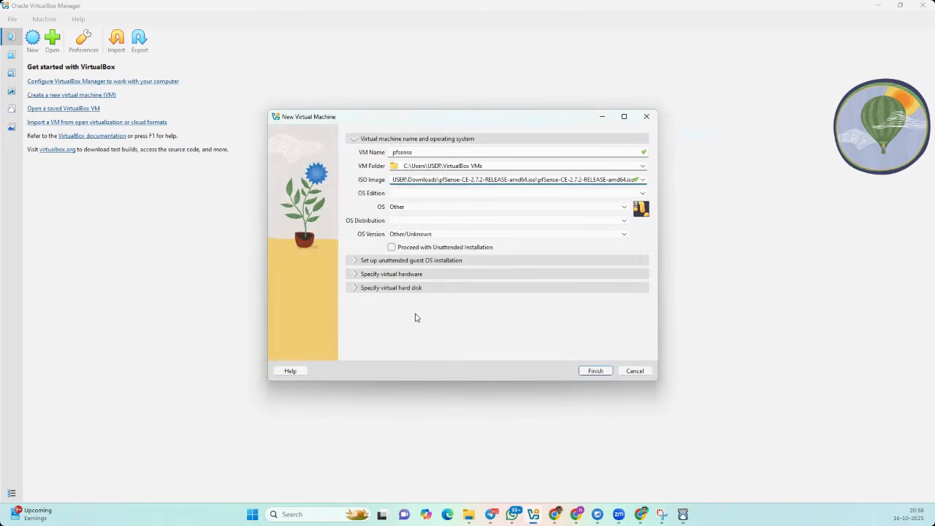
{"action": "left_click", "coordinate": [423, 210]}
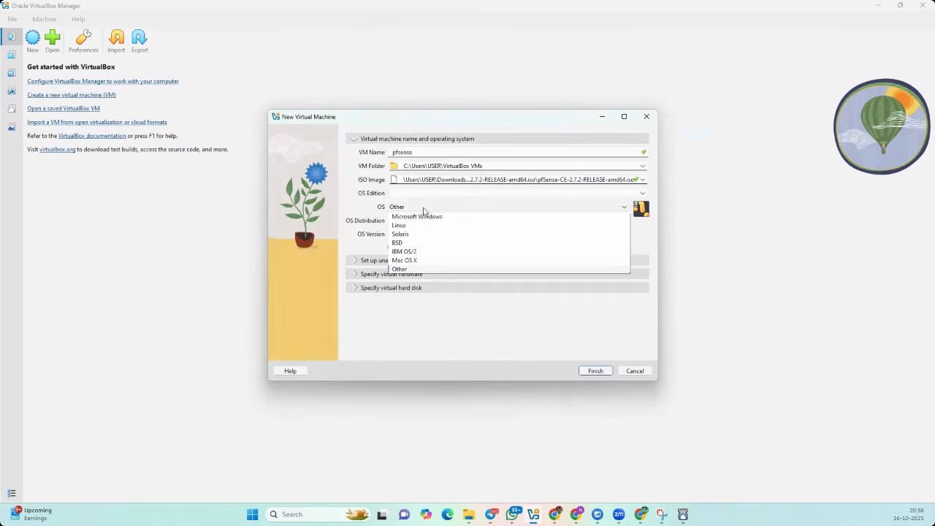
{"action": "left_click", "coordinate": [408, 244]}
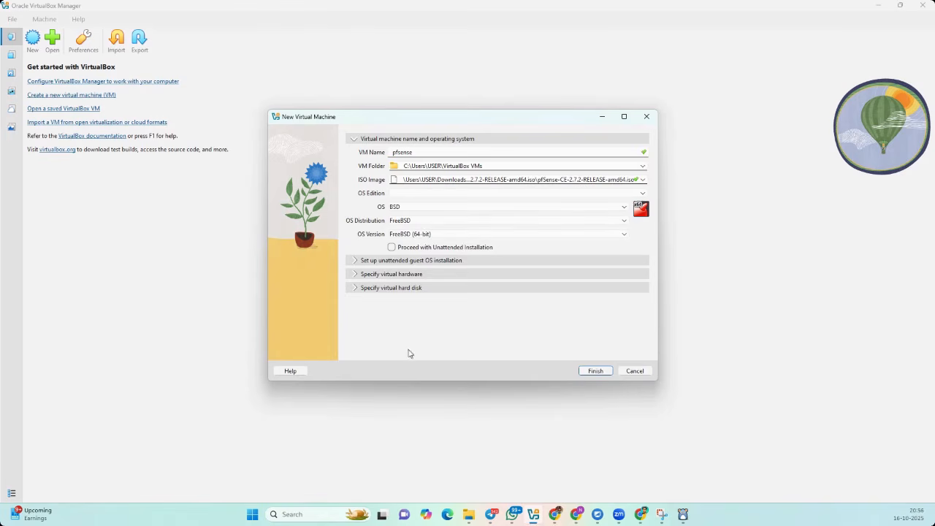
- Give the VM 3293 MB base memory and 2 processors, then finish creating it
{"action": "left_click", "coordinate": [391, 274]}
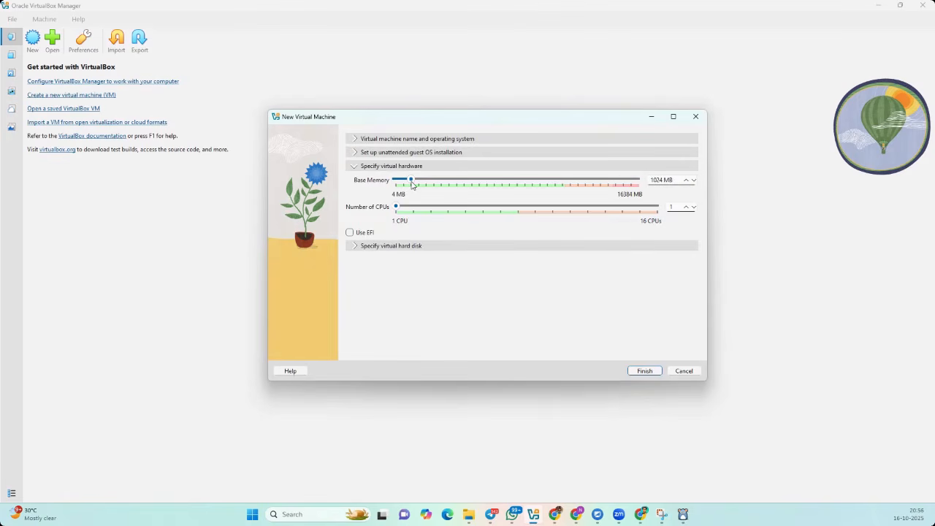
{"action": "left_click_drag", "start_coordinate": [410, 184], "coordinate": [412, 184]}
{"action": "double_click", "coordinate": [672, 207]}
{"action": "type", "text": "2"}
{"action": "left_click", "coordinate": [644, 370]}
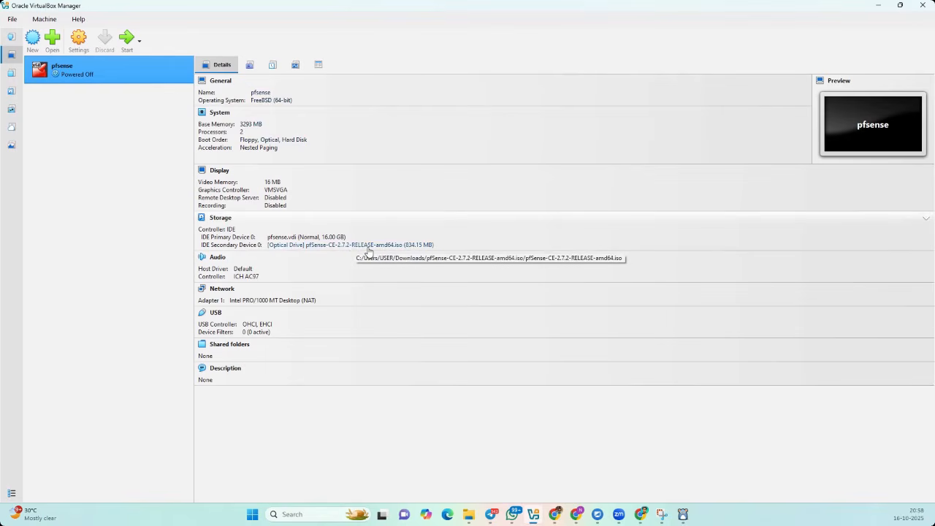
- Attach pfsense adapter 1 as Bridged and enable adapter 2 on the NAT Network
{"action": "left_click", "coordinate": [222, 288]}
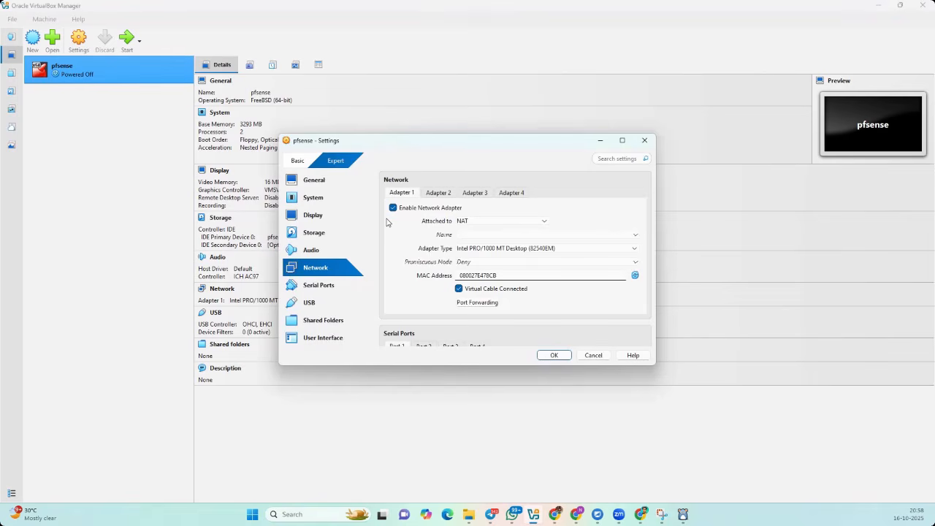
{"action": "left_click", "coordinate": [499, 221]}
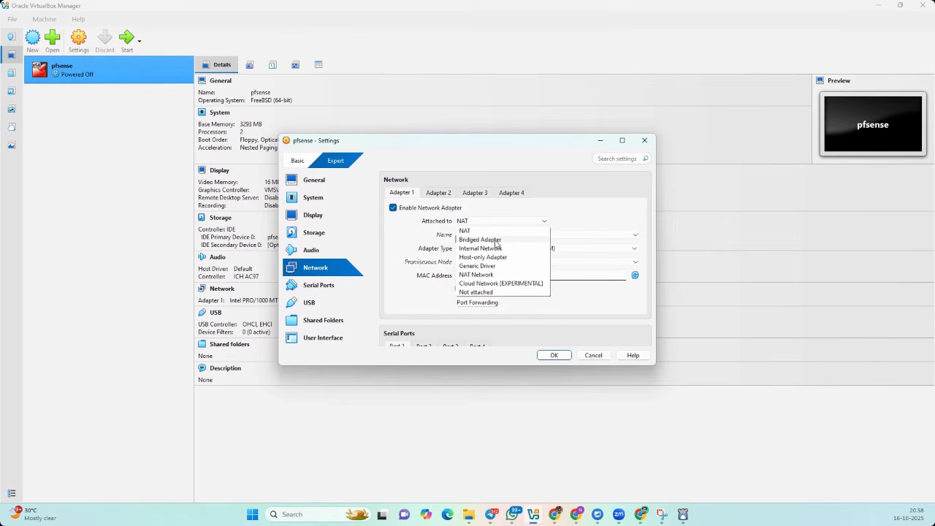
{"action": "left_click", "coordinate": [497, 241]}
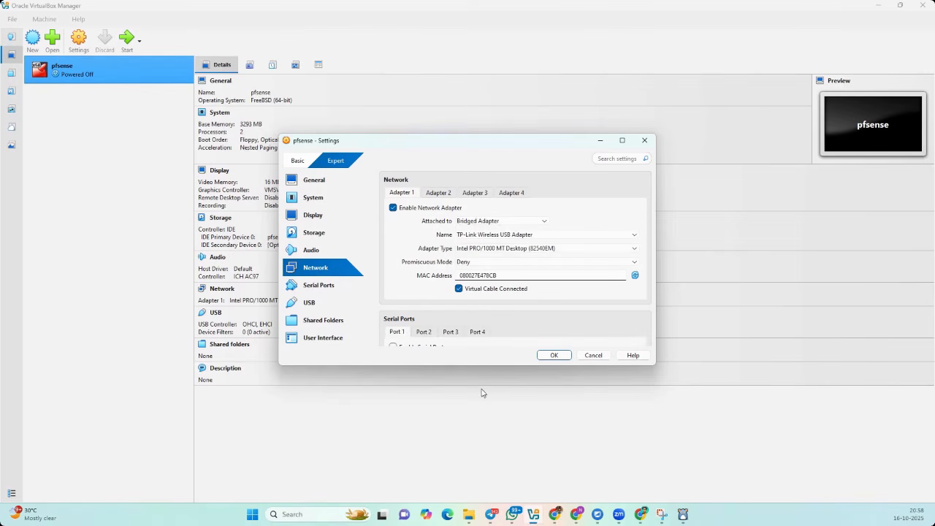
{"action": "left_click", "coordinate": [440, 194]}
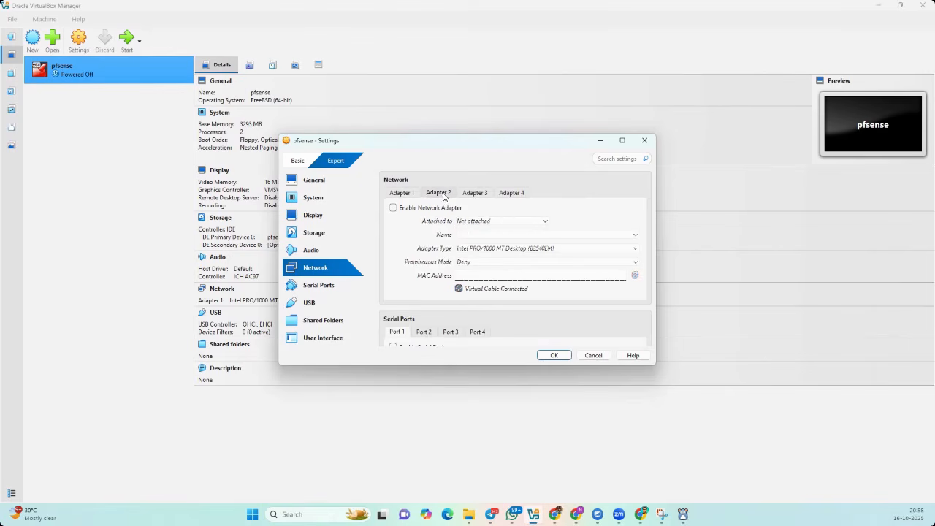
{"action": "left_click", "coordinate": [403, 209]}
{"action": "left_click", "coordinate": [501, 221]}
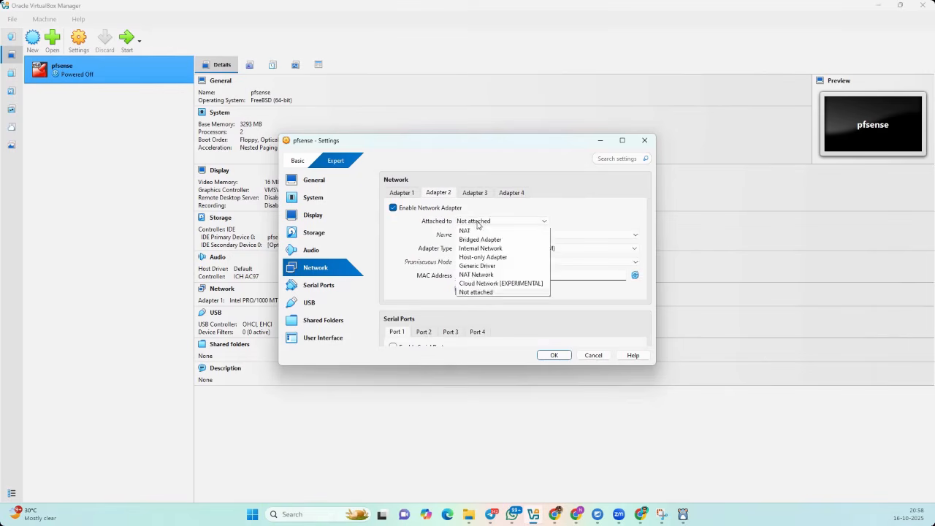
{"action": "left_click", "coordinate": [480, 232]}
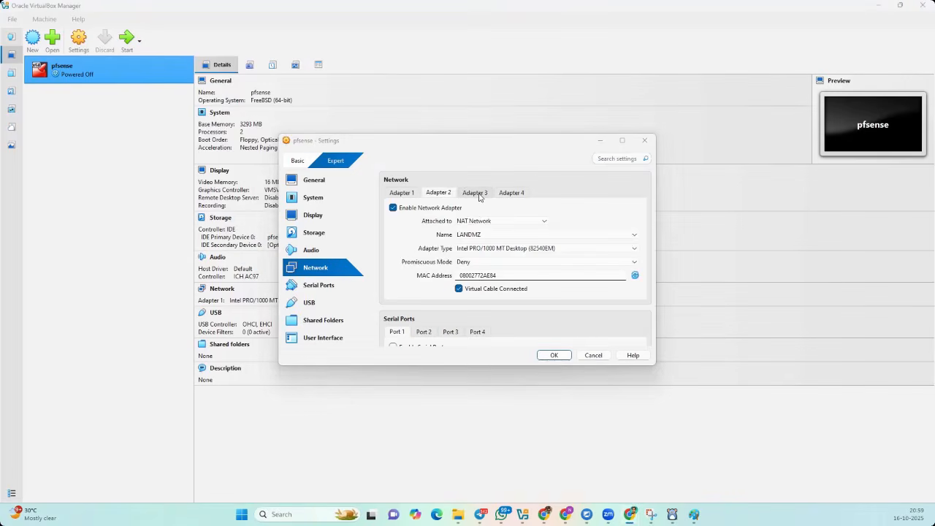
- Enable adapter 3 on the Kali NAT Network, verify all three adapters, and save
{"action": "left_click", "coordinate": [475, 192]}
{"action": "left_click", "coordinate": [392, 207]}
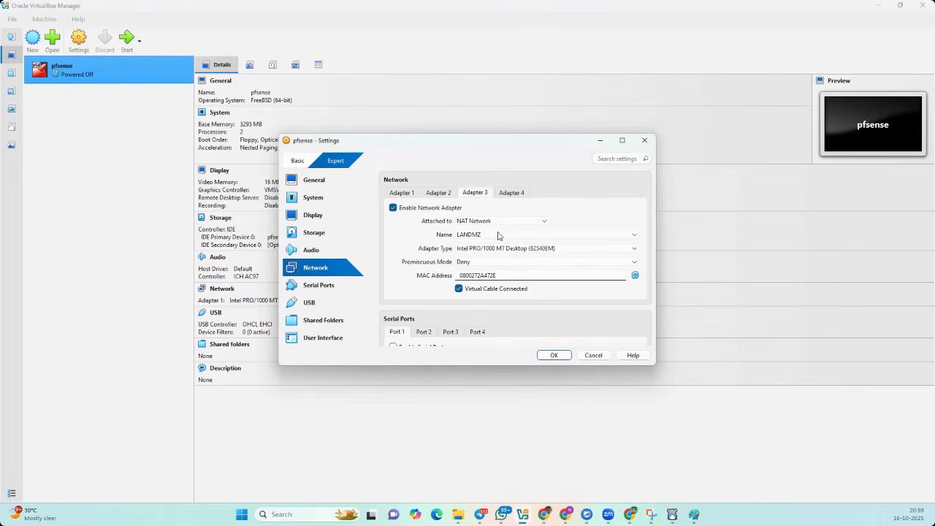
{"action": "left_click", "coordinate": [507, 235]}
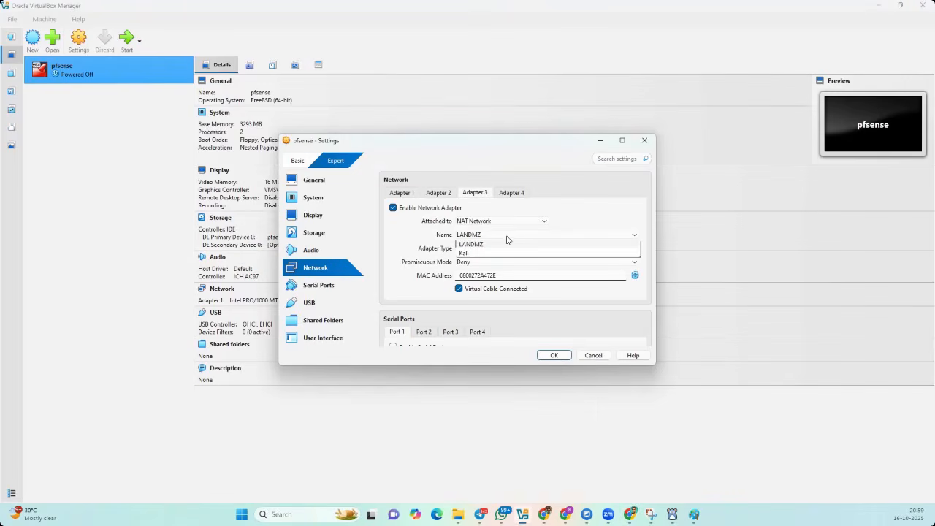
{"action": "left_click", "coordinate": [467, 252]}
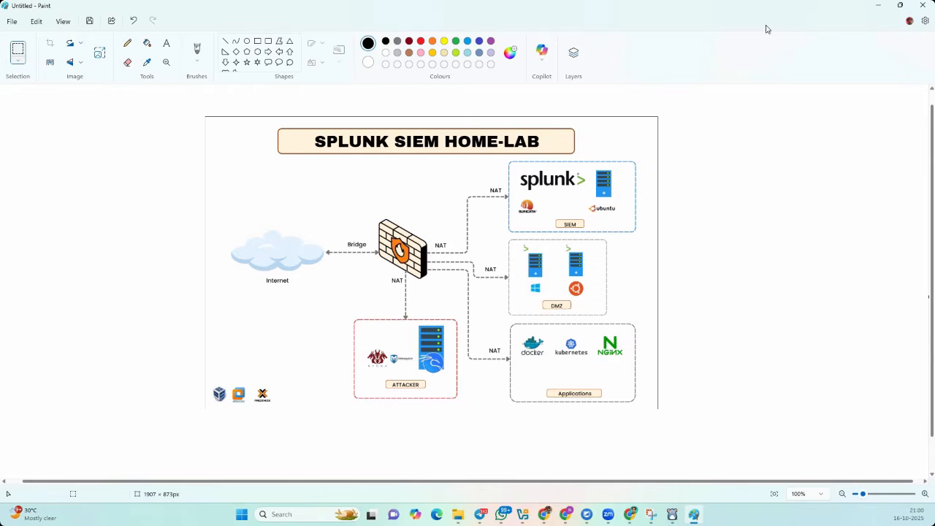
{"action": "left_click", "coordinate": [877, 5]}
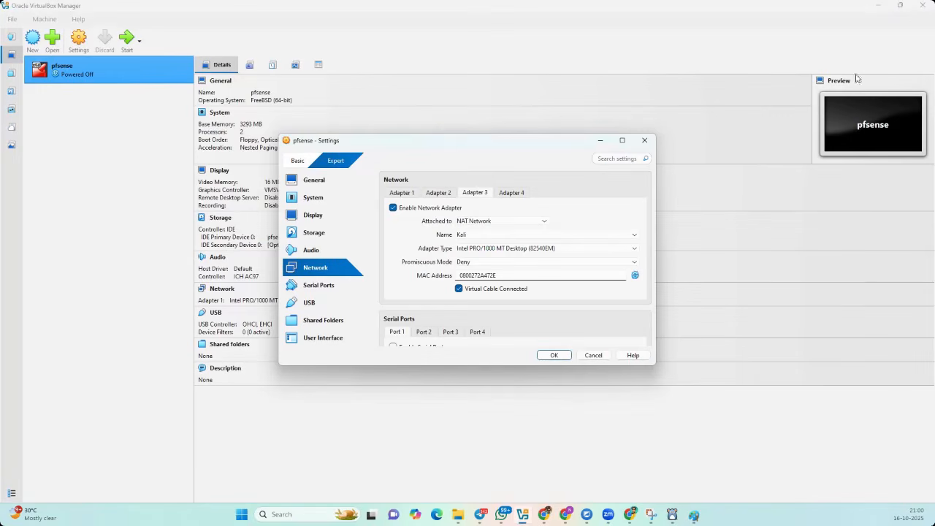
{"action": "left_click", "coordinate": [403, 194]}
{"action": "left_click", "coordinate": [438, 194]}
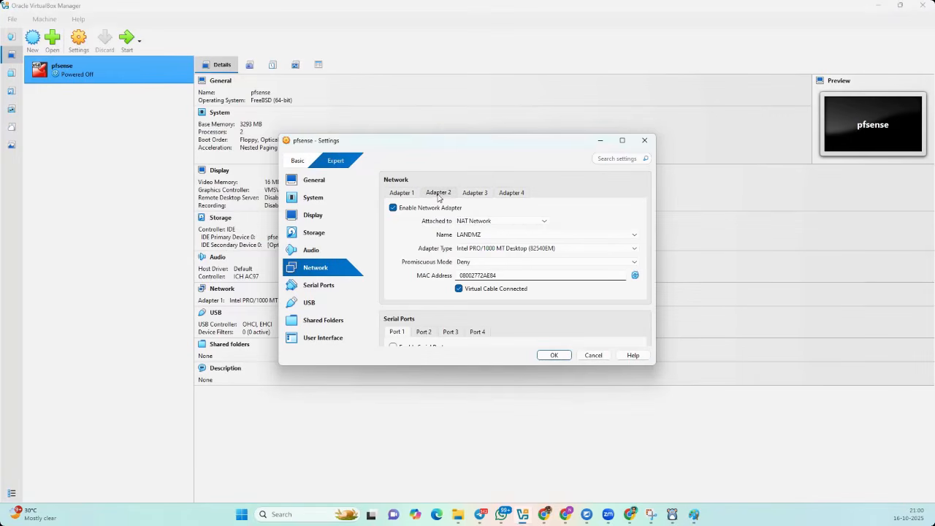
{"action": "left_click", "coordinate": [474, 194]}
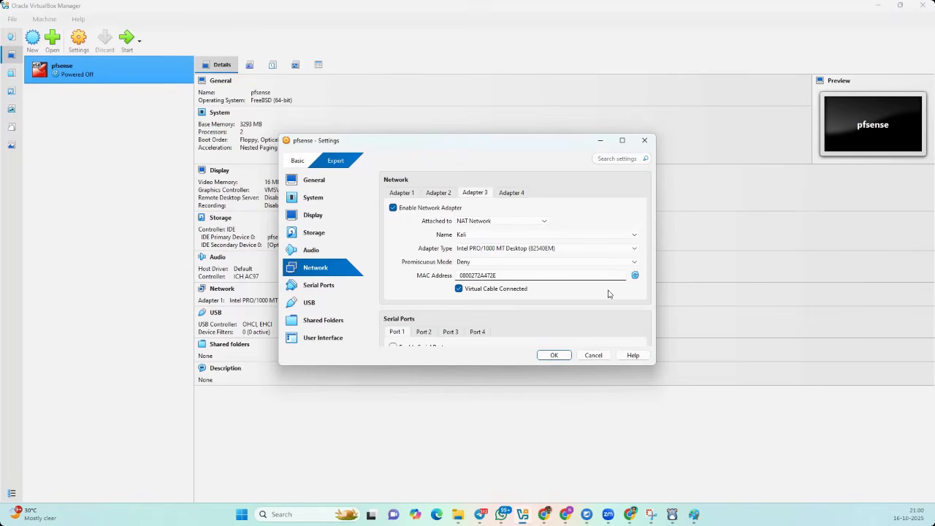
{"action": "left_click", "coordinate": [559, 357]}
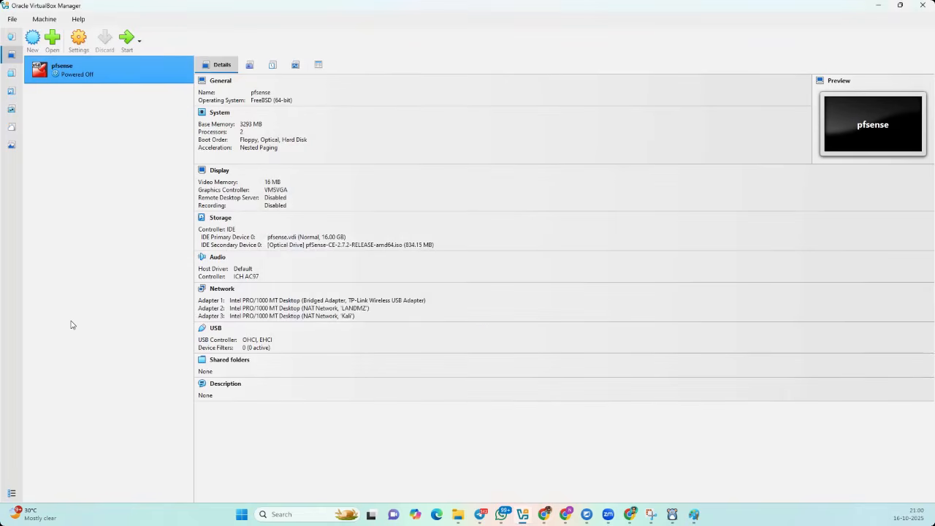
- Boot the pfsense VM and install pfSense with Auto (ZFS), stripe, on ada0, confirming the wipe
{"action": "left_click", "coordinate": [127, 38]}
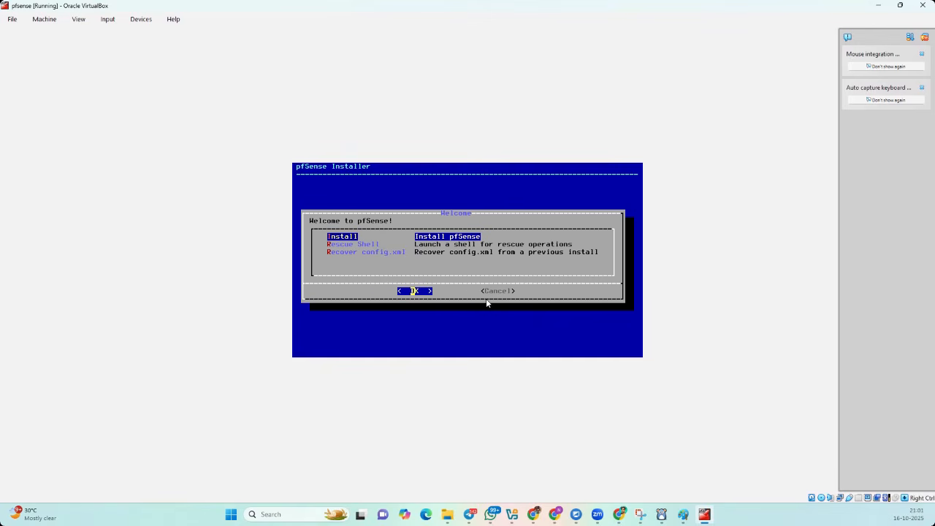
{"action": "key", "text": "Return"}
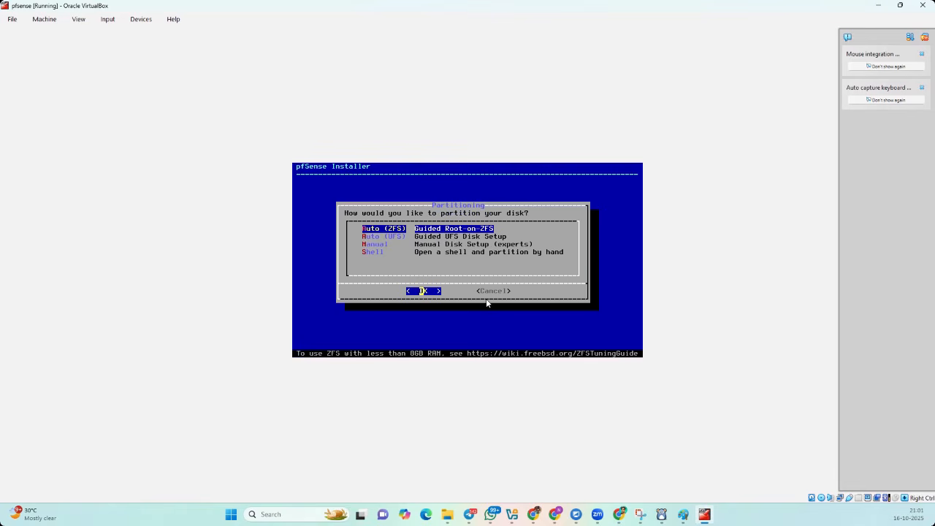
{"action": "key", "text": "Return"}
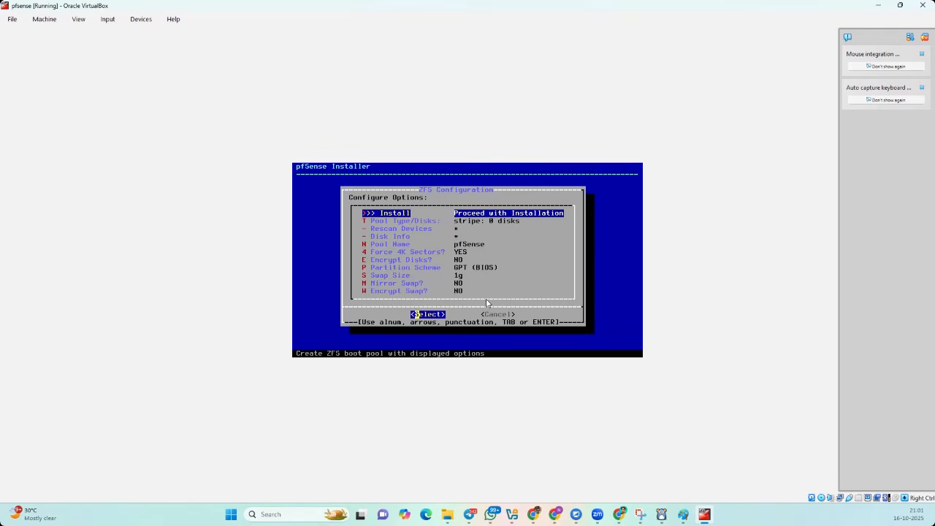
{"action": "key", "text": "Return"}
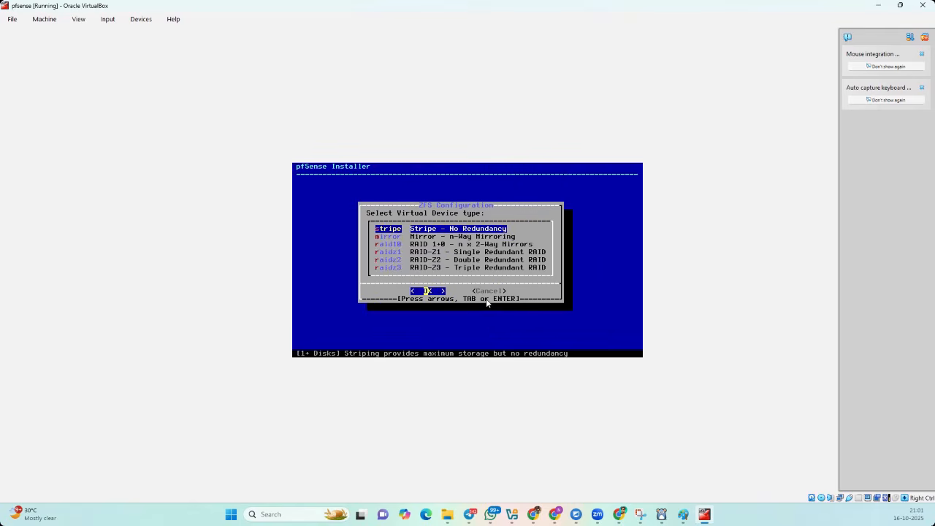
{"action": "key", "text": "Return"}
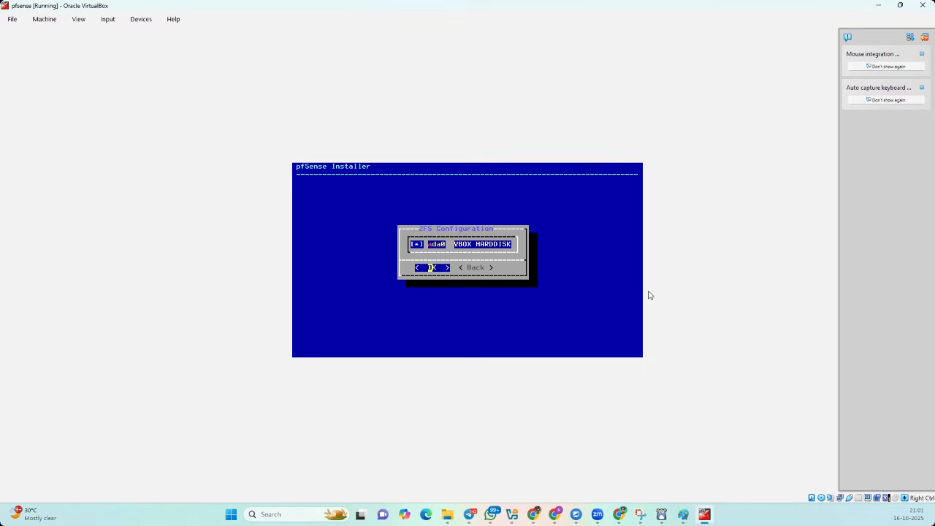
{"action": "key", "text": "Return"}
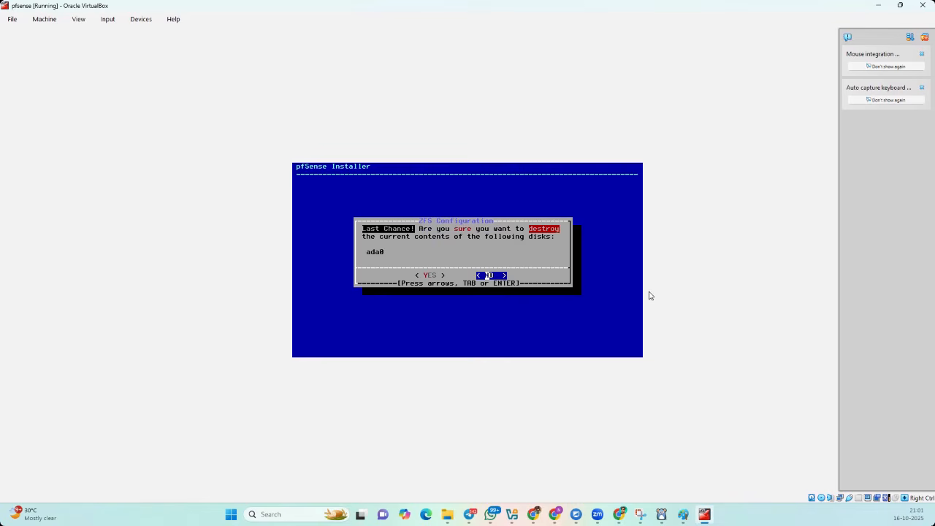
{"action": "key", "text": "Left"}
{"action": "key", "text": "Return"}
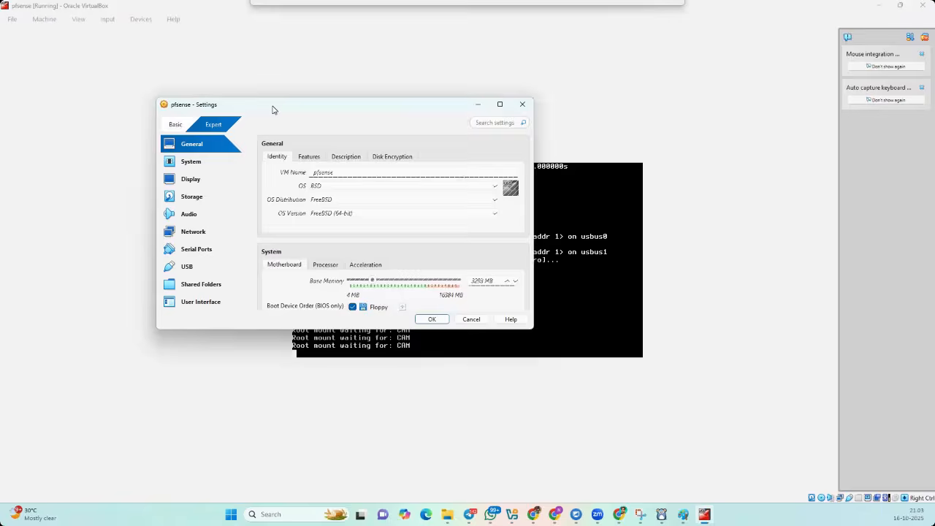
- Check the attached pfSense ISO in storage, then shut down the pfsense VM
{"action": "left_click", "coordinate": [192, 197]}
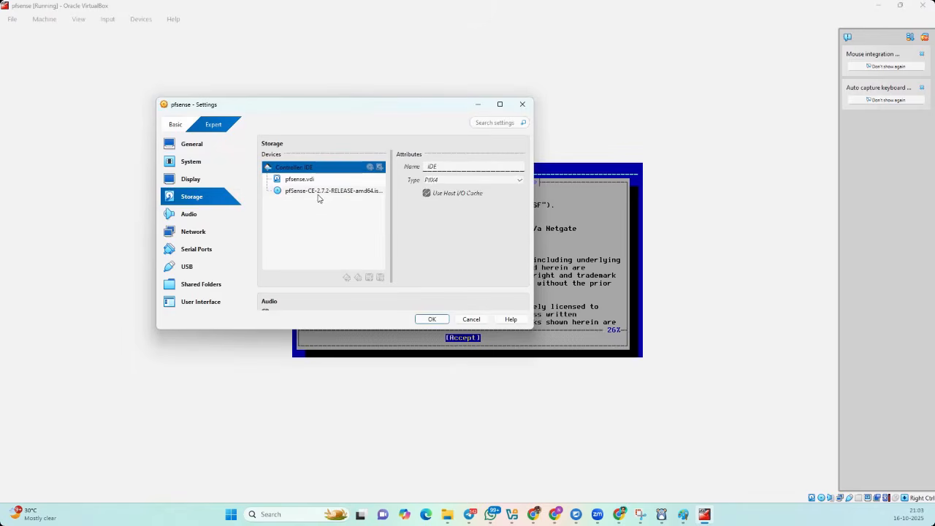
{"action": "left_click", "coordinate": [320, 196]}
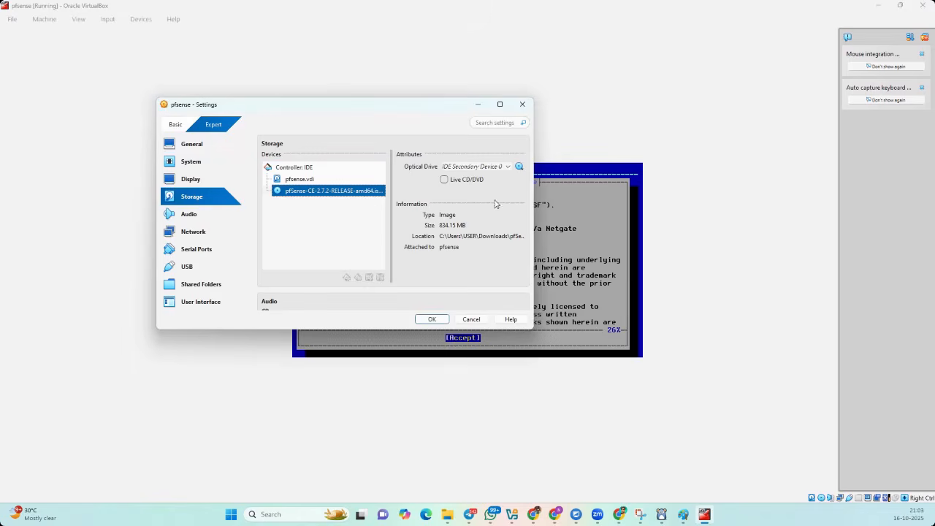
{"action": "left_click", "coordinate": [56, 22]}
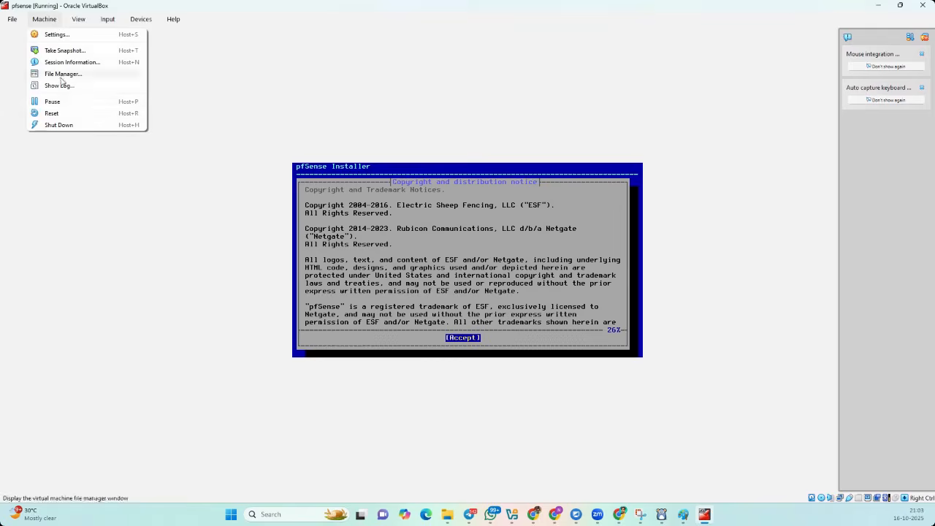
{"action": "left_click", "coordinate": [58, 125]}
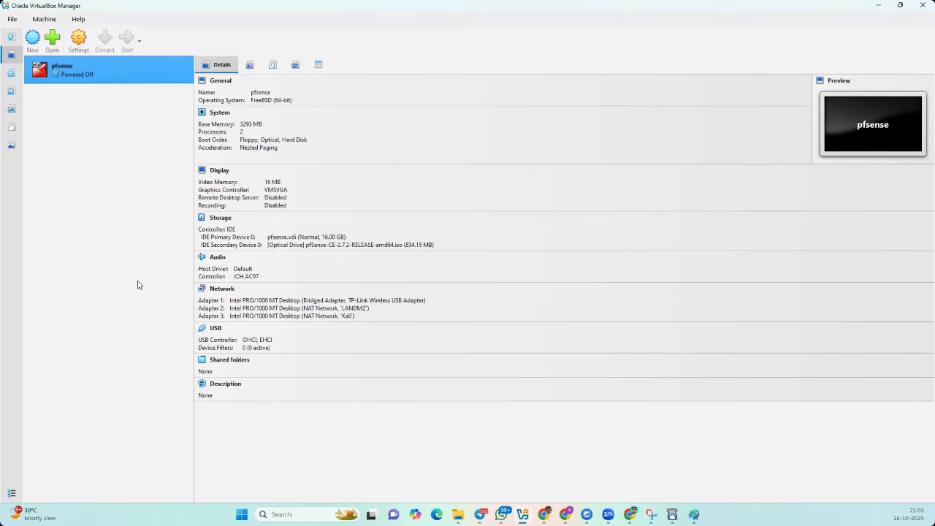
- Remove the pfSense ISO optical drive in Storage settings, save, and start the VM
{"action": "left_click", "coordinate": [78, 42]}
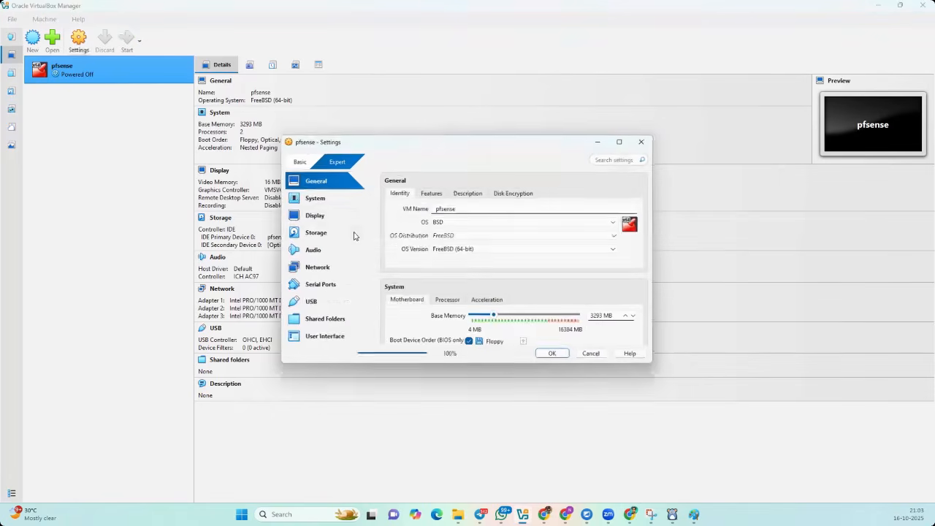
{"action": "left_click", "coordinate": [317, 237]}
{"action": "left_click", "coordinate": [422, 227]}
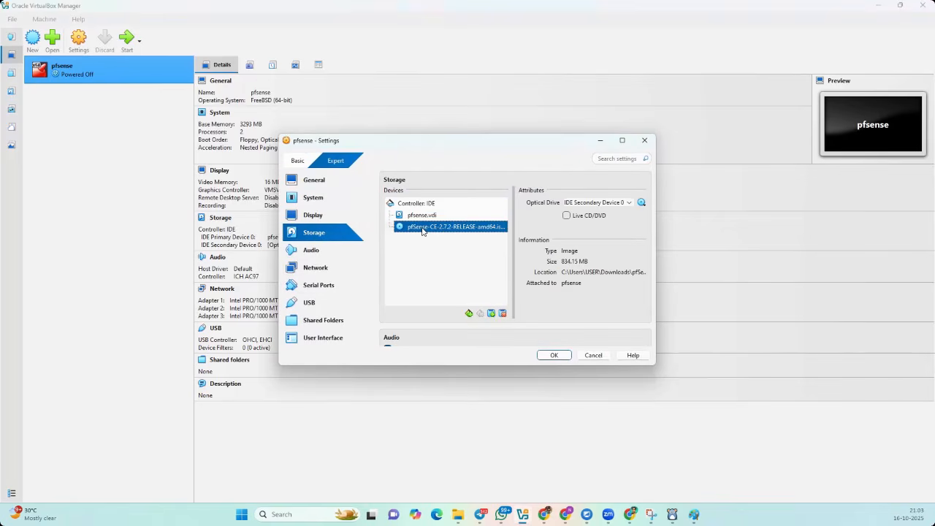
{"action": "left_click", "coordinate": [502, 314]}
{"action": "left_click", "coordinate": [447, 294]}
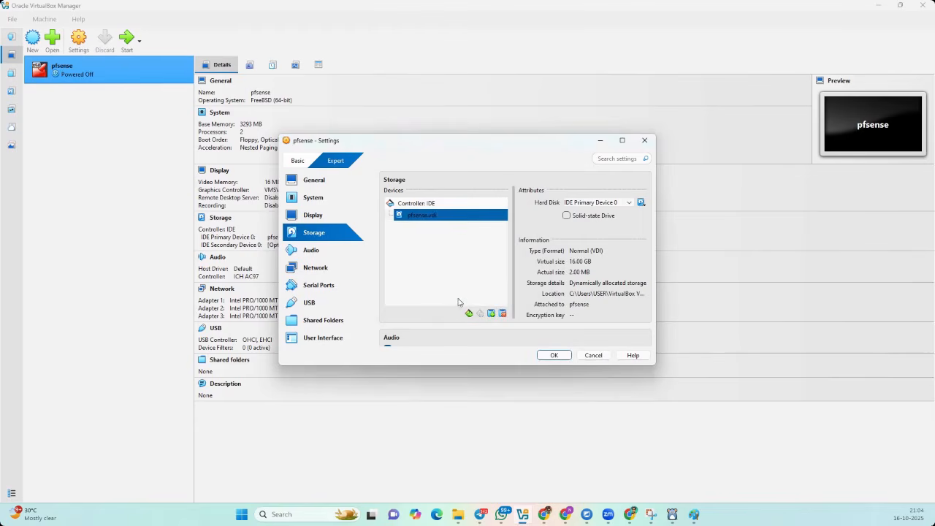
{"action": "left_click", "coordinate": [553, 355]}
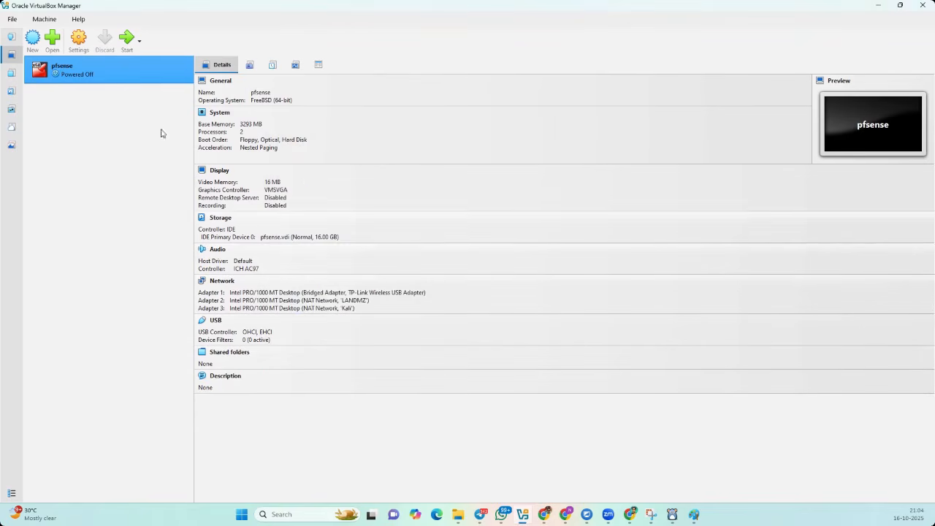
{"action": "left_click", "coordinate": [126, 38]}
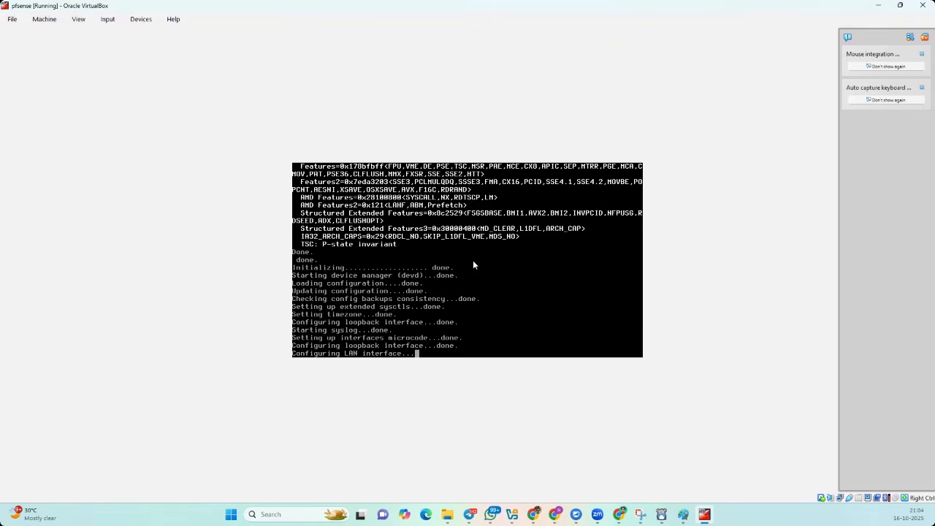
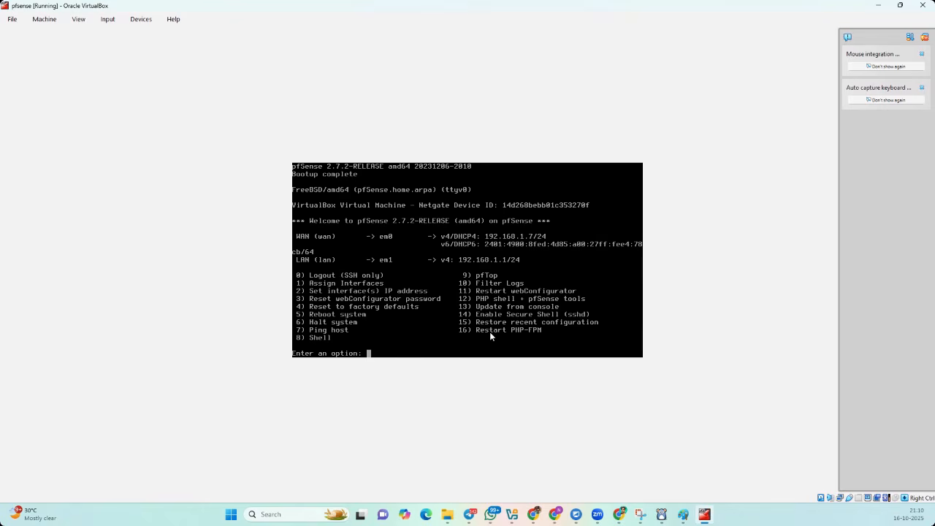
- Drop to the pfSense root shell and disable the packet filter with pfctl -d
{"action": "type", "text": "0"}
{"action": "key", "text": "Return"}
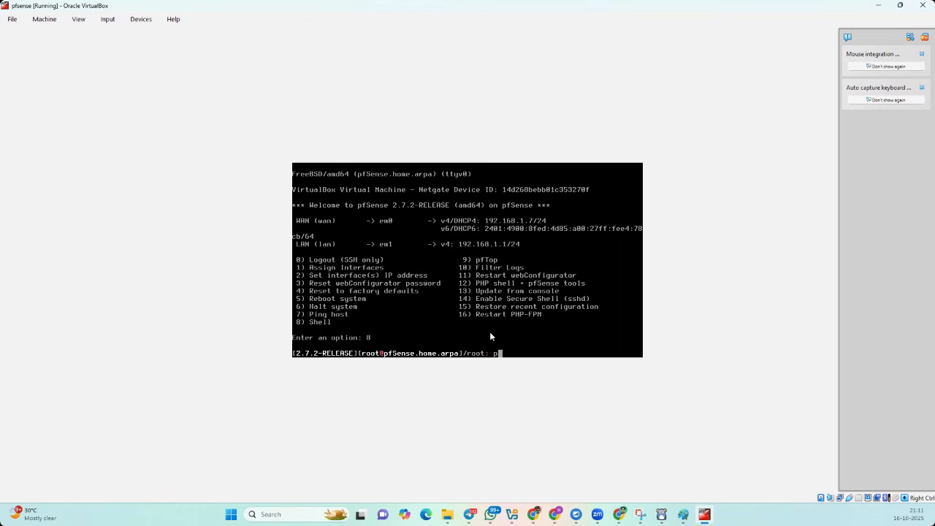
{"action": "type", "text": "pf"}
{"action": "type", "text": "ctl -d"}
{"action": "key", "text": "Return"}
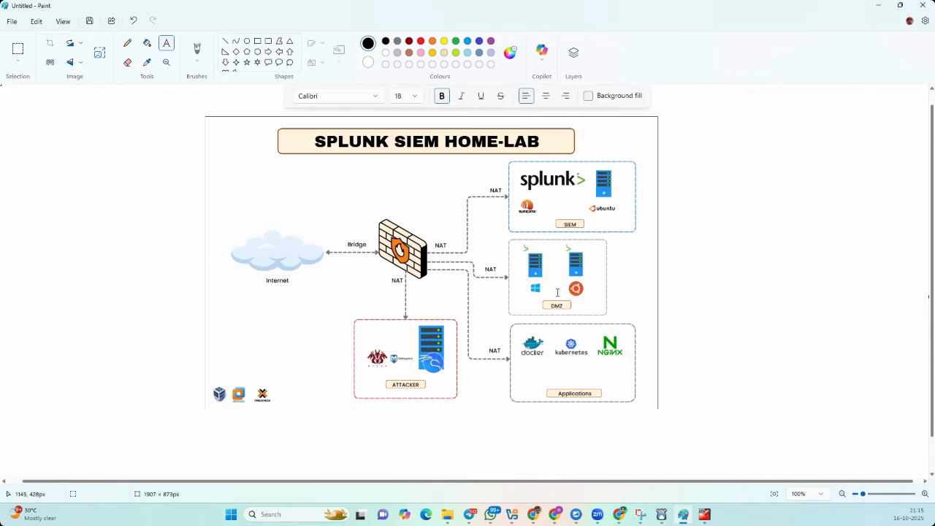
- Label the diagram with subnet 192.168.10.0/24 and firewall address 192.168.10.7 above the firewall
{"action": "left_click_drag", "start_coordinate": [671, 253], "coordinate": [830, 273]}
{"action": "type", "text": "192.168.10."}
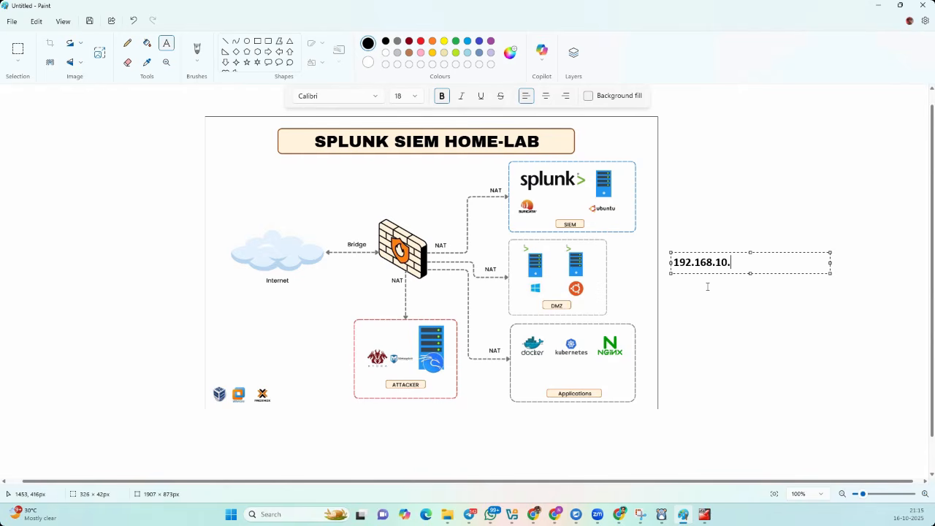
{"action": "type", "text": "0/24"}
{"action": "left_click", "coordinate": [712, 274]}
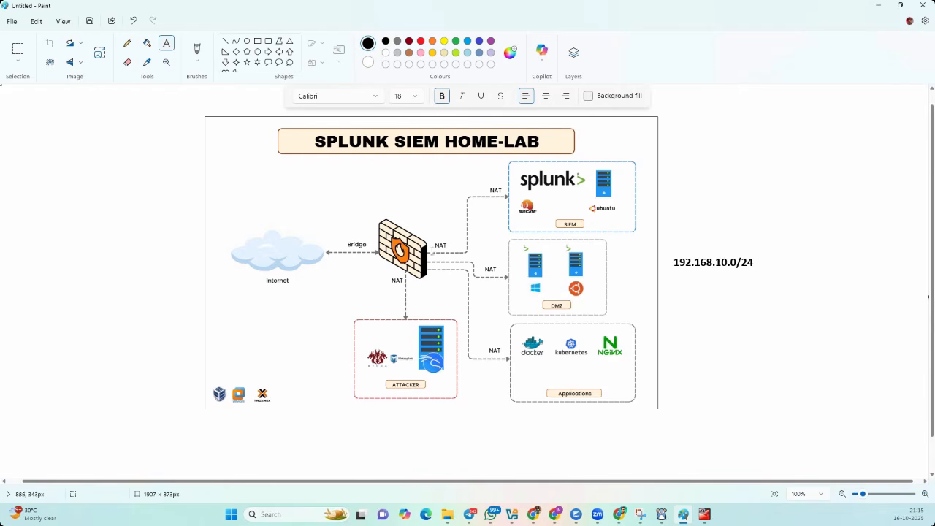
{"action": "left_click_drag", "start_coordinate": [423, 210], "coordinate": [511, 230]}
{"action": "type", "text": "192."}
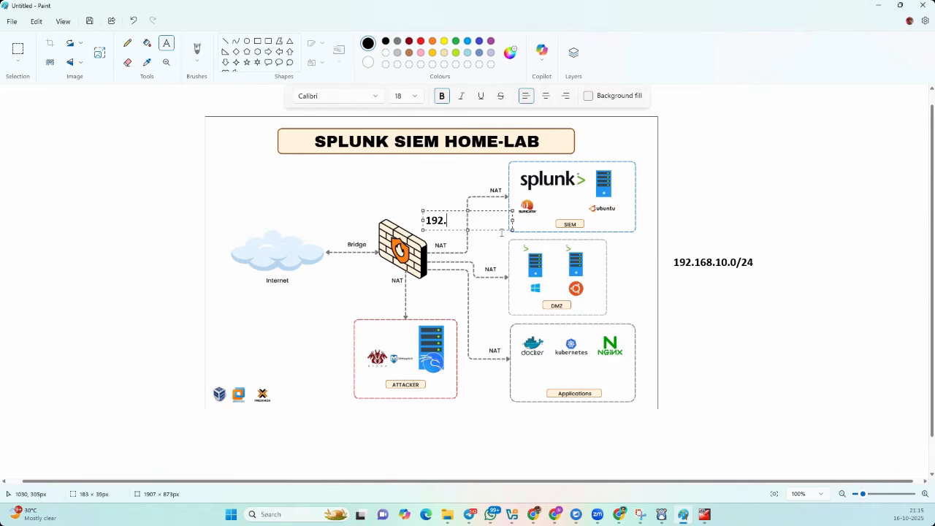
{"action": "type", "text": "168.10.7"}
{"action": "left_click_drag", "start_coordinate": [450, 231], "coordinate": [422, 220]}
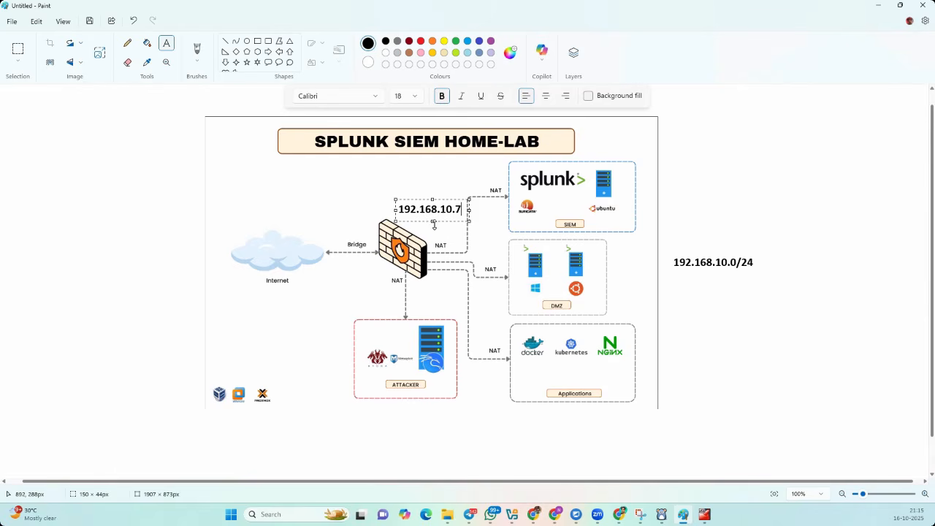
{"action": "left_click", "coordinate": [424, 213]}
- Back in the pfSense VM console, choose to set the LAN interface (2) IP address
{"action": "key", "text": "alt+Tab"}
{"action": "left_click", "coordinate": [580, 276]}
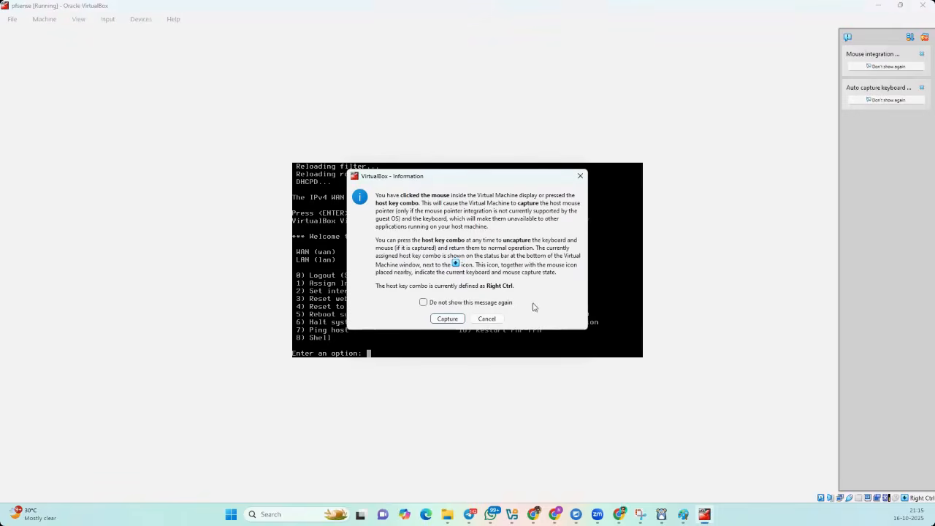
{"action": "left_click", "coordinate": [491, 319]}
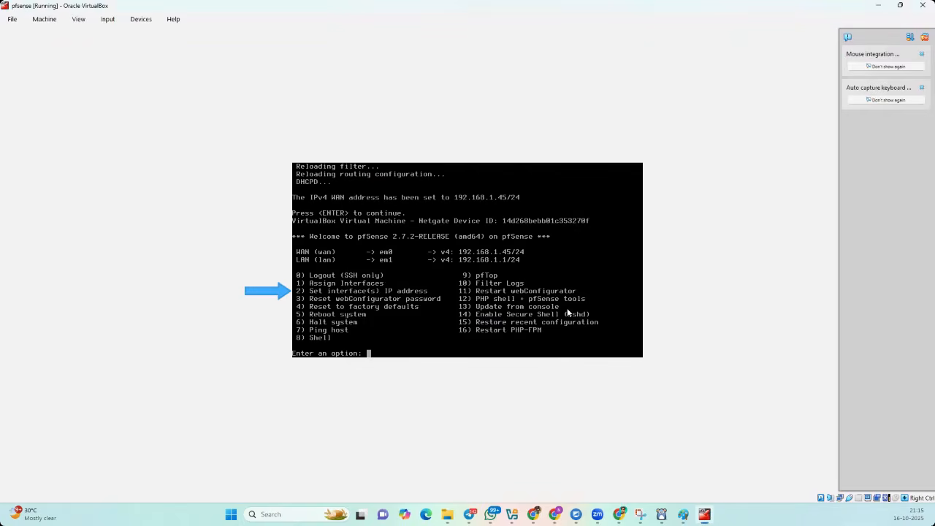
{"action": "type", "text": "2"}
{"action": "key", "text": "Return"}
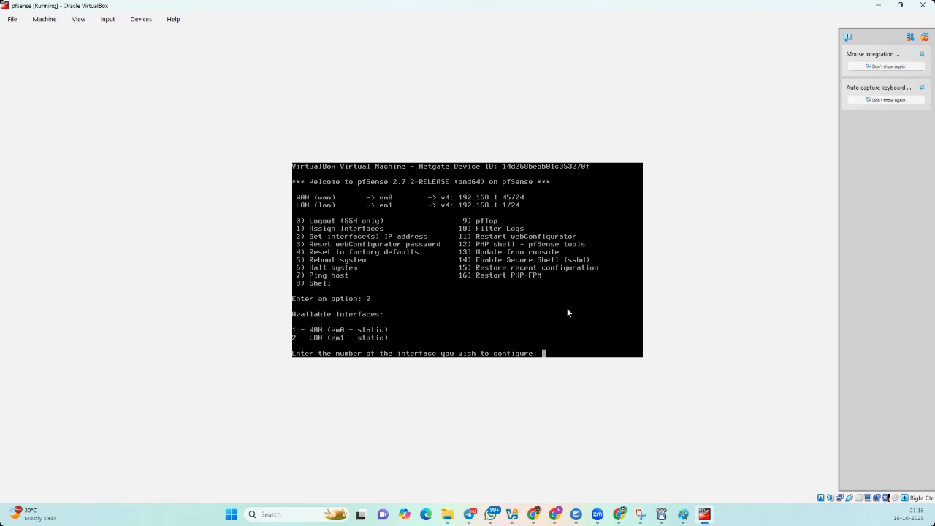
{"action": "type", "text": "2"}
{"action": "key", "text": "Return"}
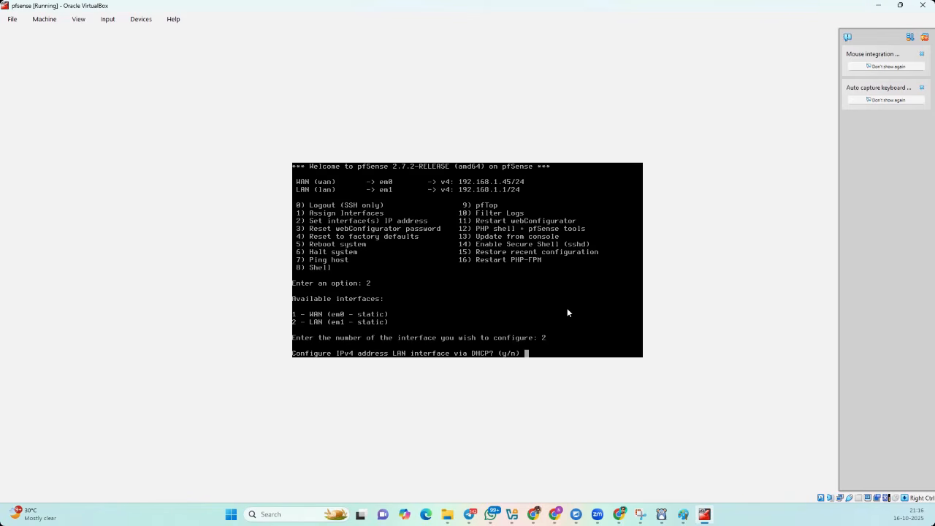
- Give LAN a static IPv4 address 192.168.10.7 with a /24 mask, no DHCP
{"action": "type", "text": "n"}
{"action": "key", "text": "Return"}
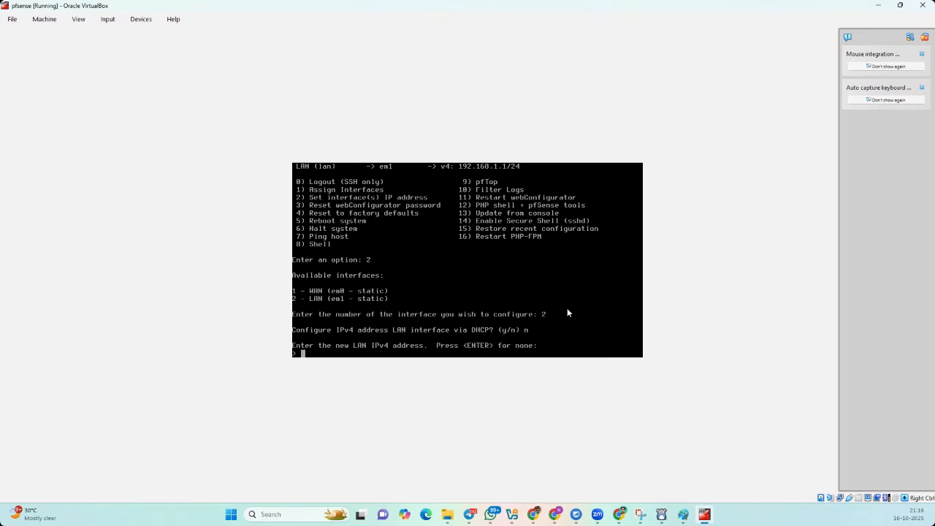
{"action": "type", "text": "192.168.10.7"}
{"action": "key", "text": "Return"}
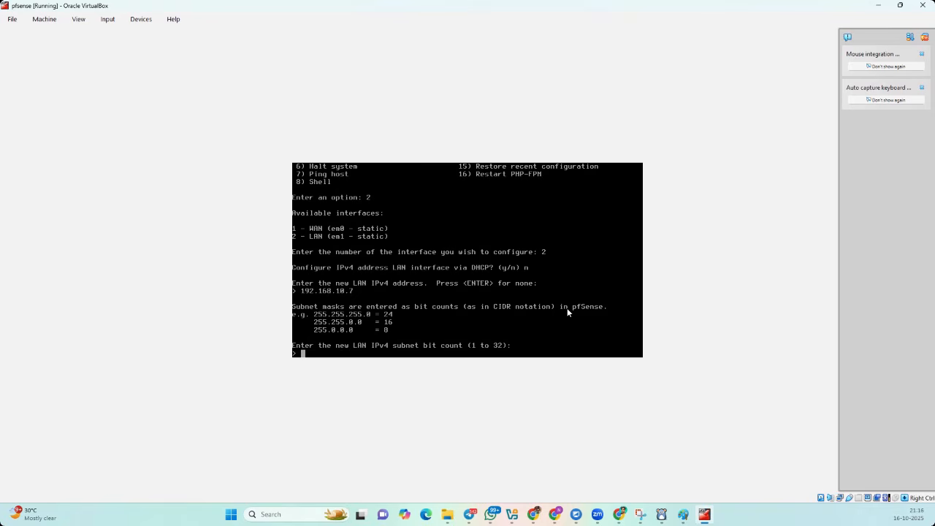
{"action": "type", "text": "24"}
{"action": "key", "text": "Return"}
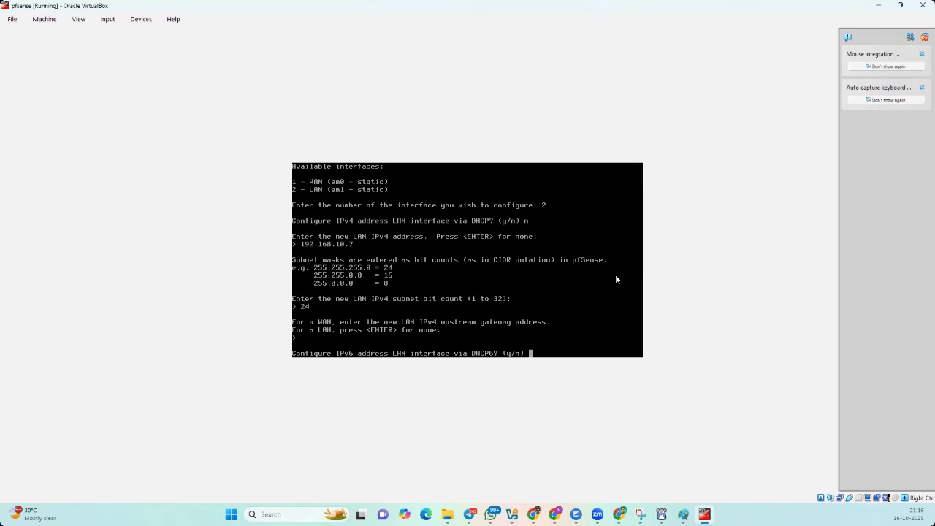
- Decline DHCP6 and IPv6, keep the LAN DHCP server off, keep HTTPS, and save
{"action": "type", "text": "n"}
{"action": "key", "text": "Return"}
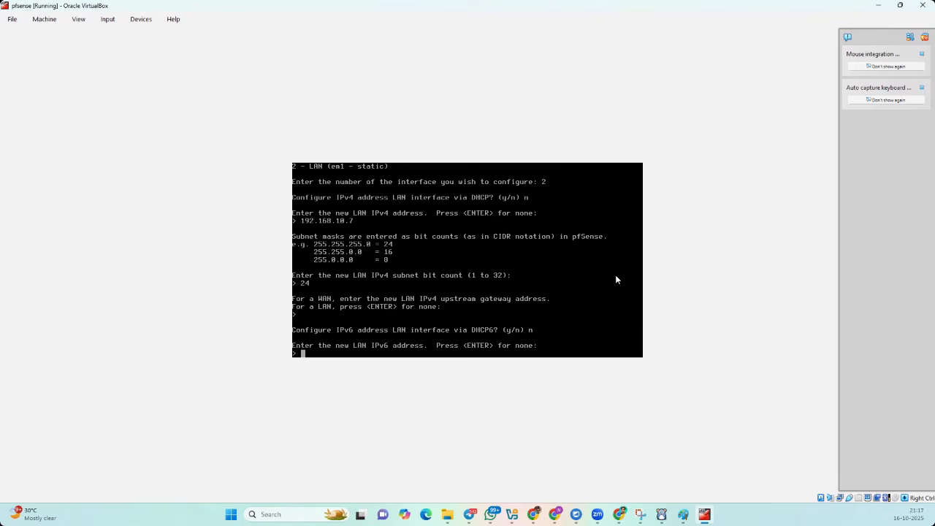
{"action": "key", "text": "Return"}
{"action": "type", "text": "n"}
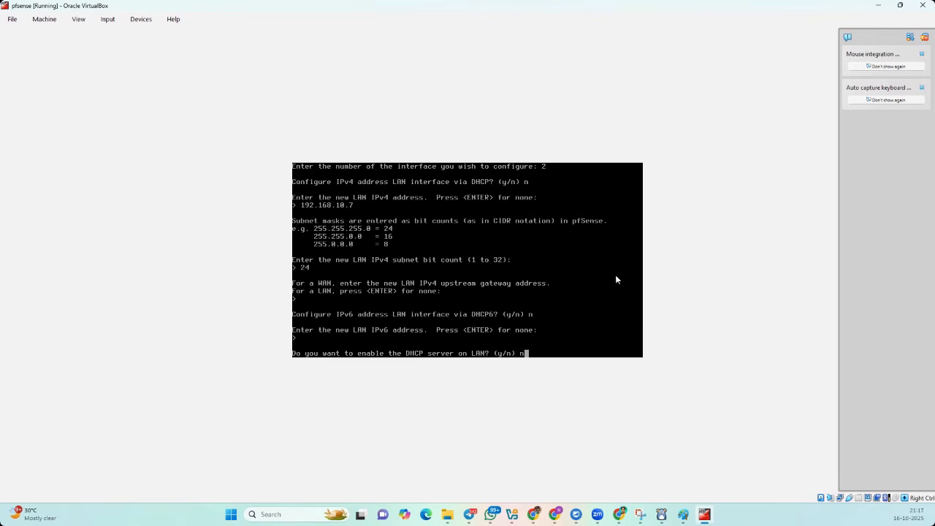
{"action": "key", "text": "Return"}
{"action": "type", "text": "n"}
{"action": "key", "text": "Return"}
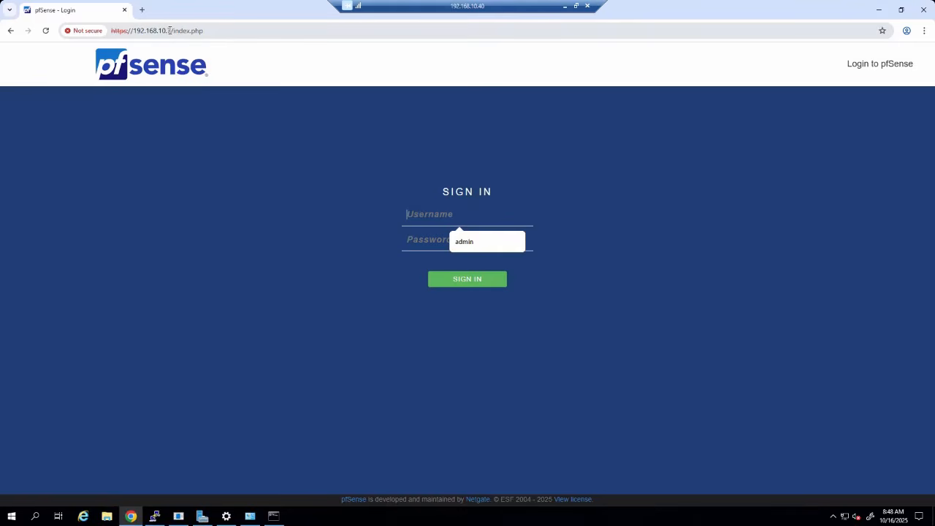
{"action": "left_click_drag", "start_coordinate": [170, 31], "coordinate": [106, 27]}
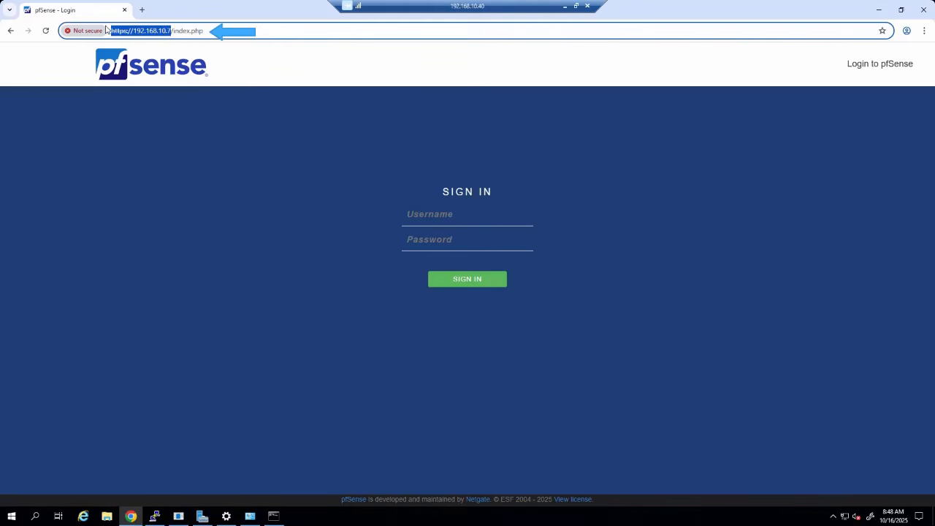
{"action": "left_click", "coordinate": [217, 239]}
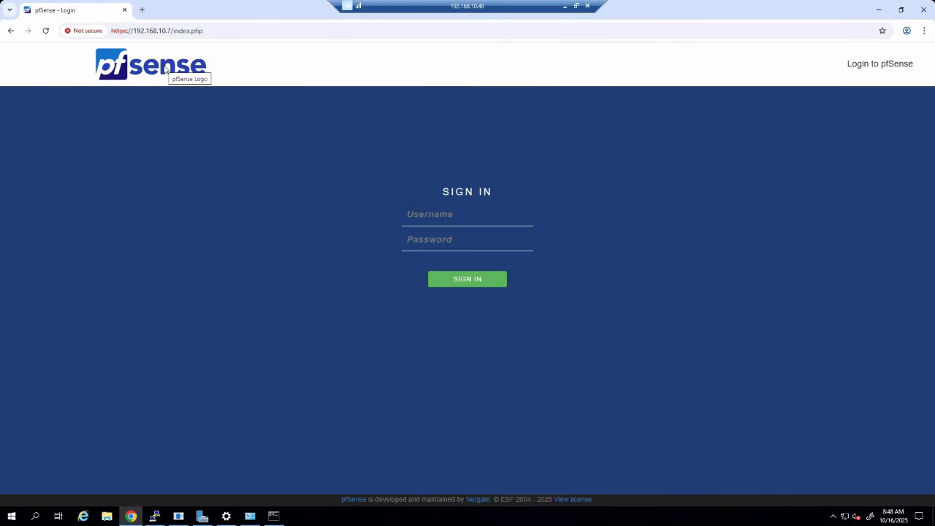
{"action": "left_click", "coordinate": [477, 217]}
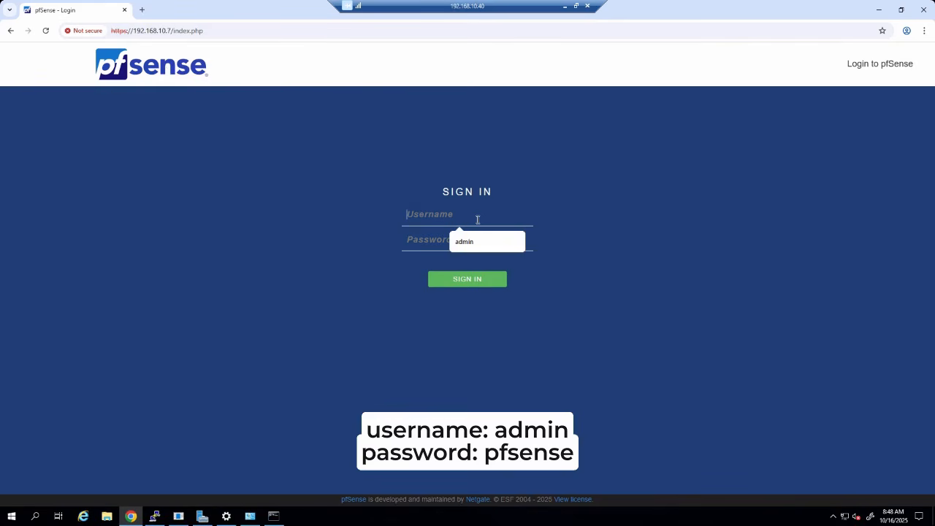
{"action": "left_click", "coordinate": [424, 238]}
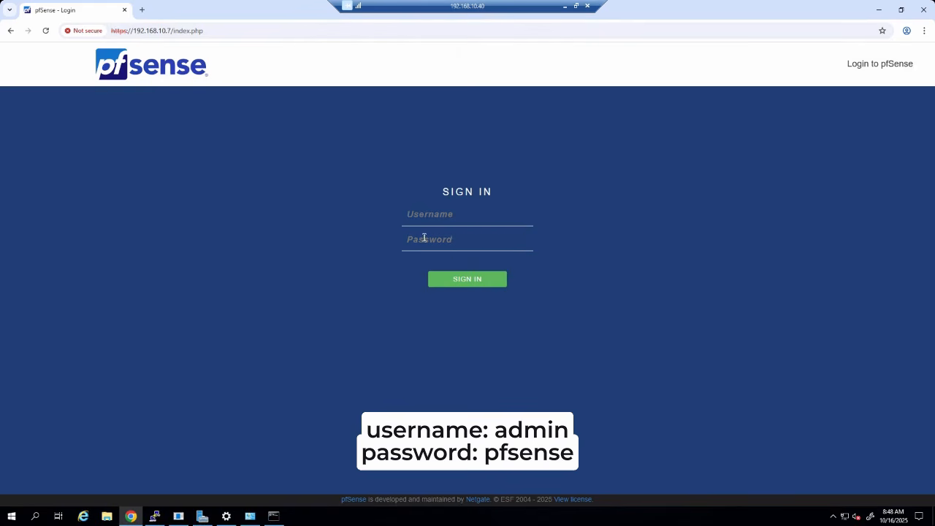
{"action": "left_click", "coordinate": [440, 214]}
{"action": "type", "text": "admin"}
{"action": "key", "text": "Tab"}
{"action": "type", "text": "pfsense"}
{"action": "key", "text": "Return"}
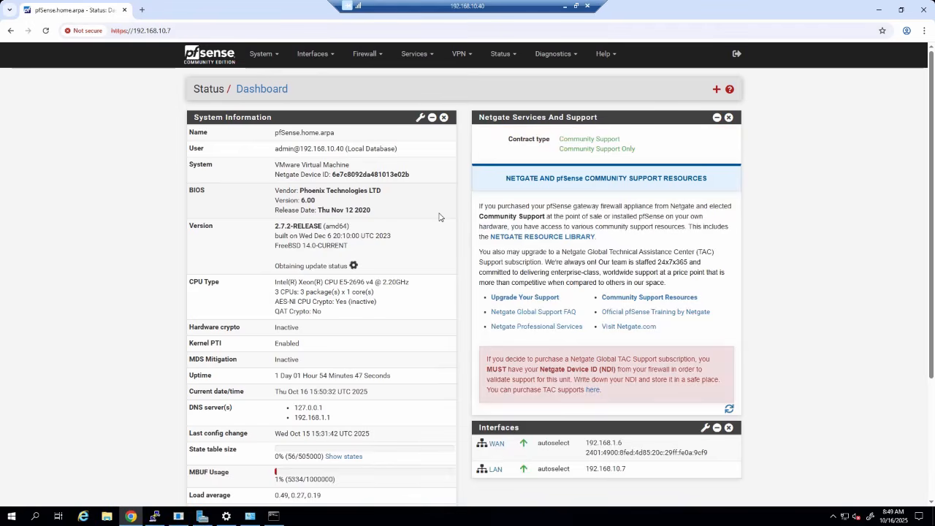
- Glance at the Interfaces menu, then go to System > Package Manager's Installed Packages
{"action": "left_click", "coordinate": [314, 53]}
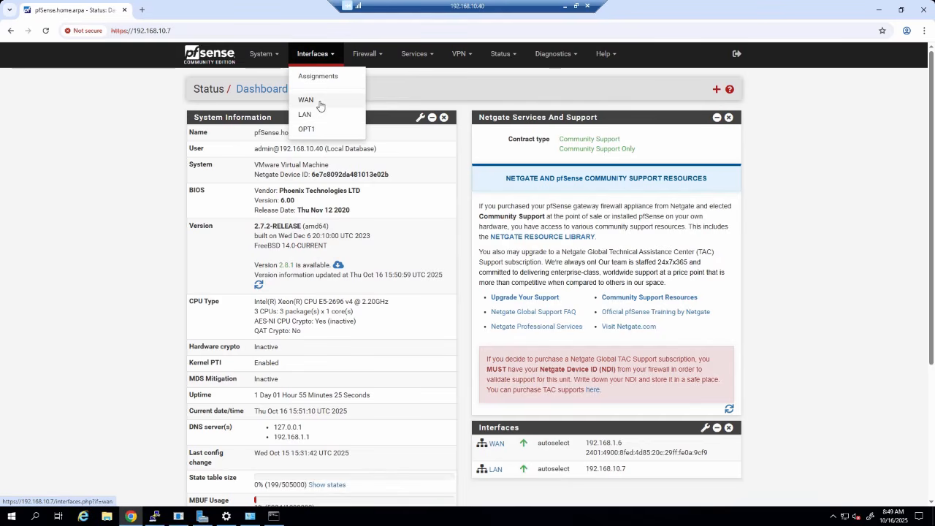
{"action": "left_click", "coordinate": [42, 258]}
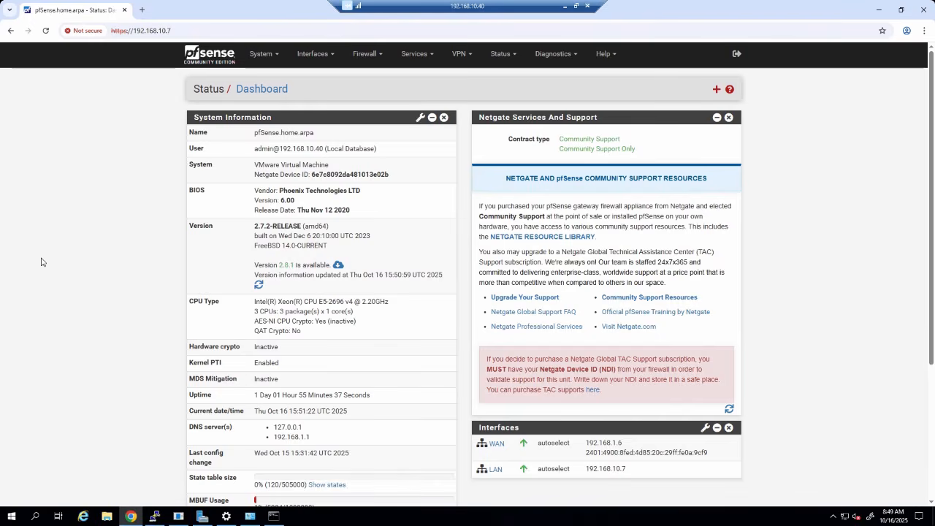
{"action": "left_click", "coordinate": [263, 53]}
{"action": "left_click", "coordinate": [271, 134]}
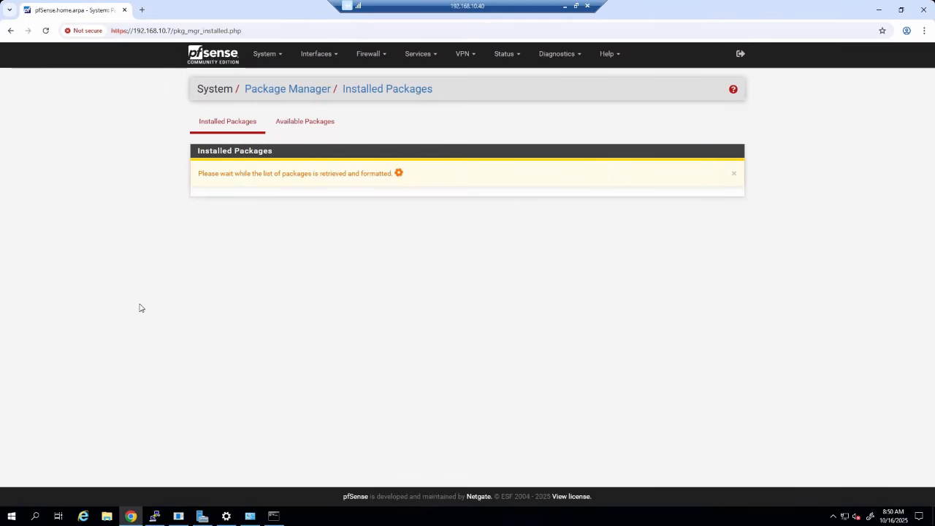
- Search Available Packages for Suricata, then return to Installed Packages to confirm suricata 7.0.8_1
{"action": "left_click", "coordinate": [314, 128]}
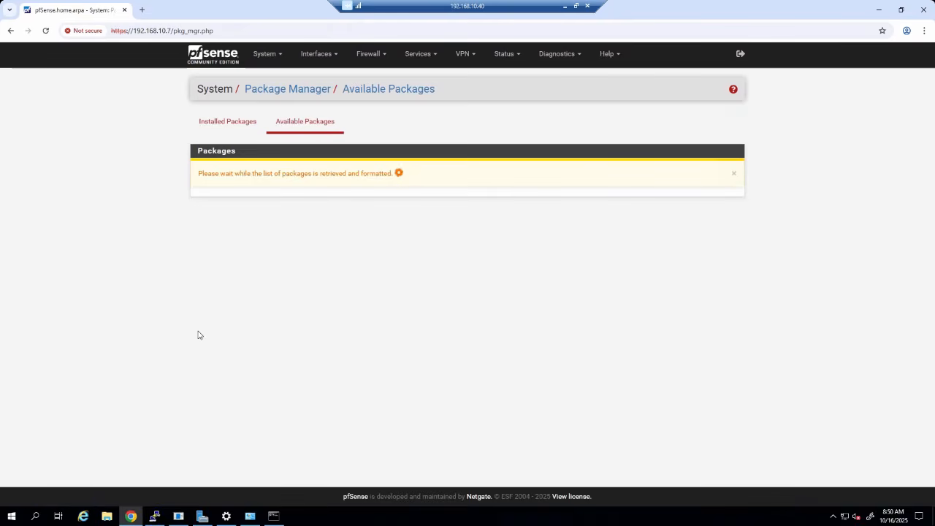
{"action": "left_click", "coordinate": [297, 169]}
{"action": "type", "text": "Sur"}
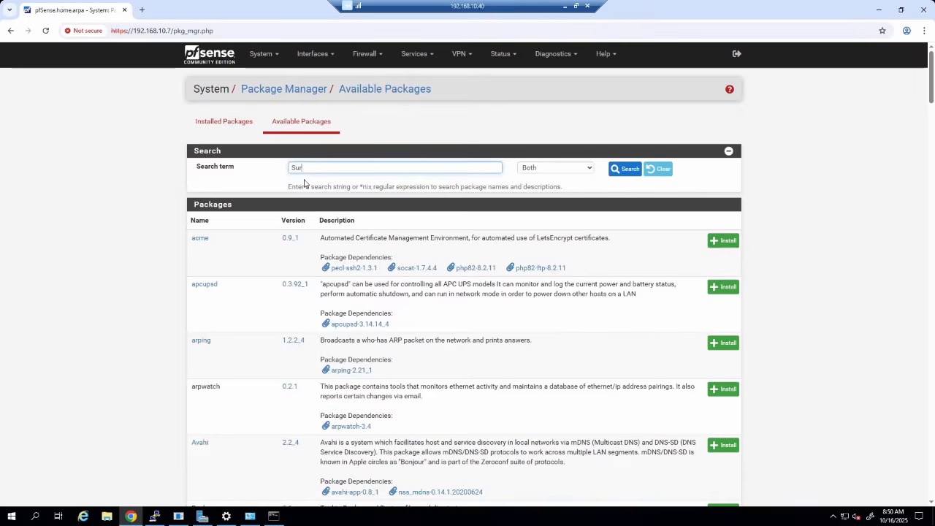
{"action": "type", "text": "ica"}
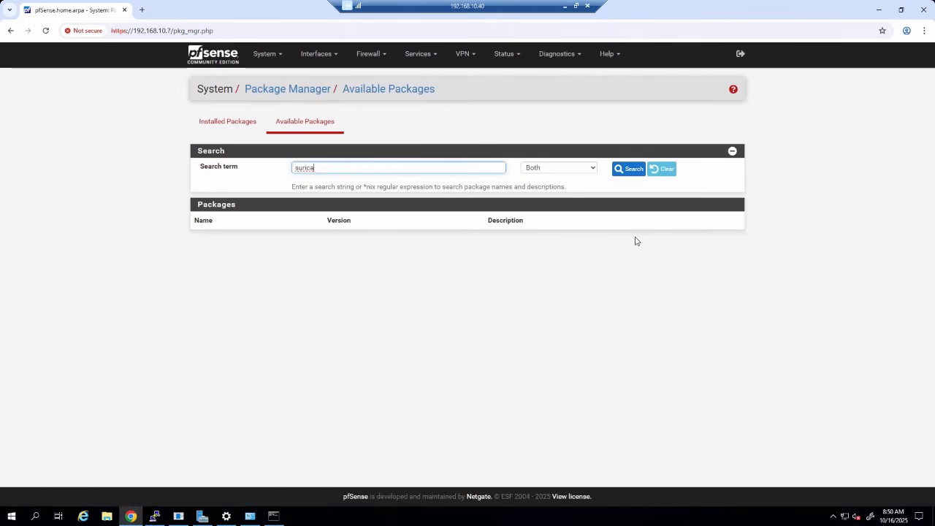
{"action": "left_click", "coordinate": [244, 126]}
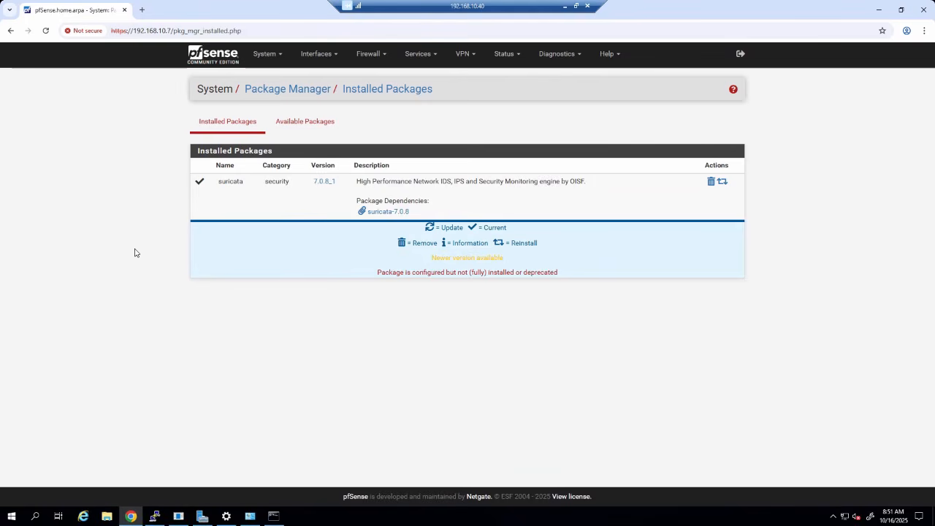
- Open the Suricata pages from the Services menu to view its interfaces
{"action": "left_click", "coordinate": [418, 53]}
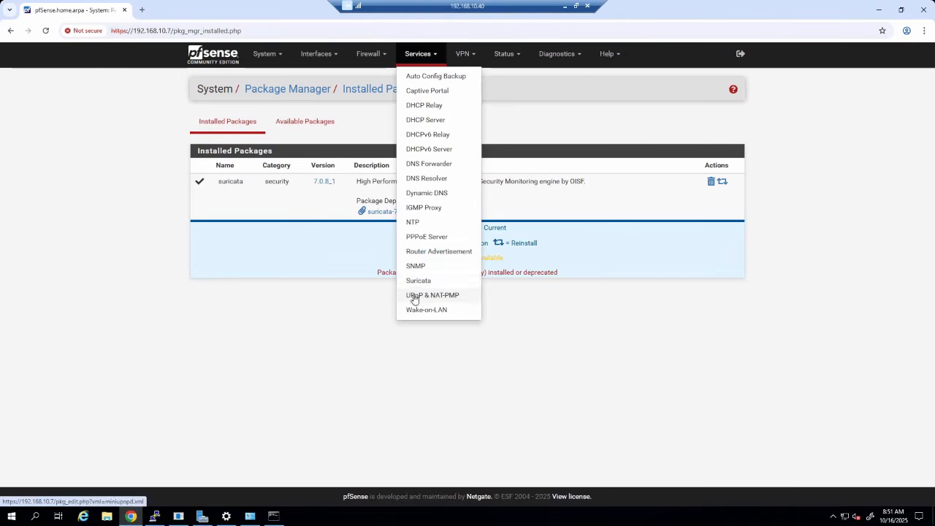
{"action": "left_click", "coordinate": [420, 281]}
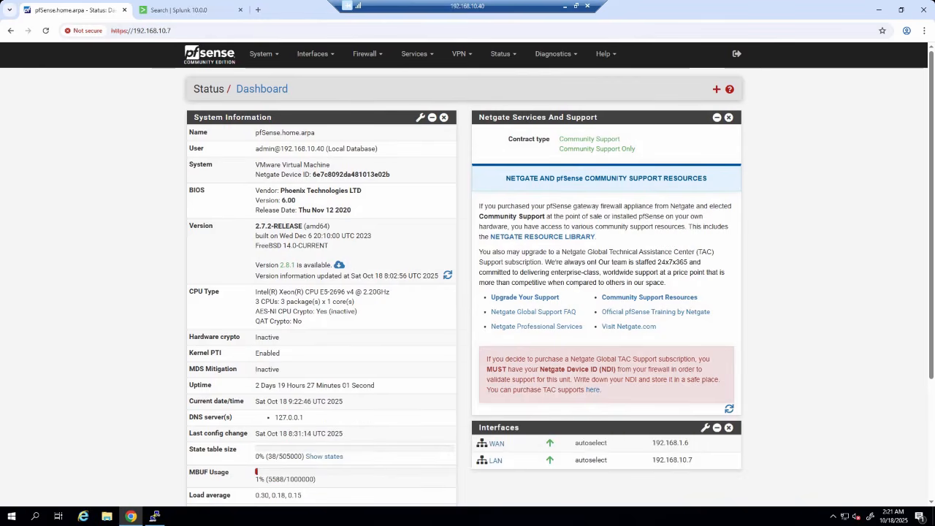
- In Status > System Logs > Settings, enable Remote Logging
{"action": "left_click", "coordinate": [501, 54]}
{"action": "left_click", "coordinate": [527, 297]}
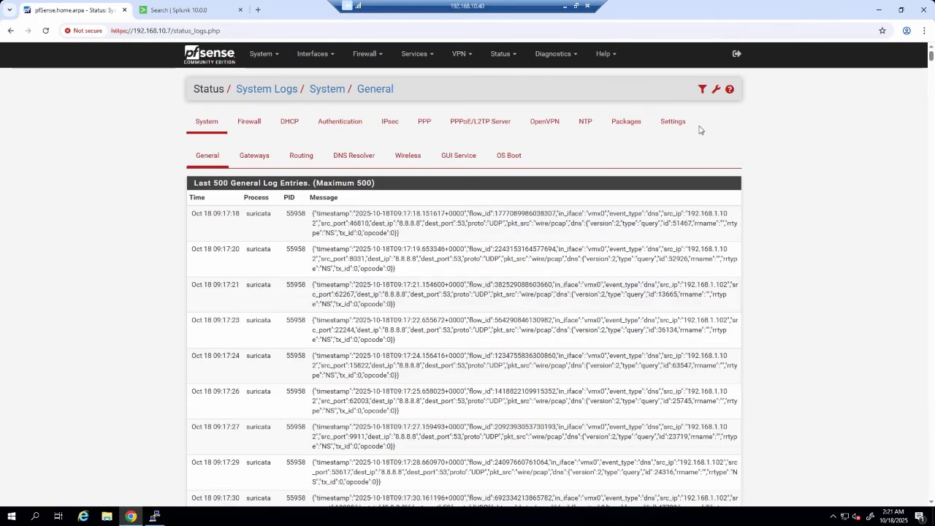
{"action": "left_click", "coordinate": [676, 125]}
{"action": "scroll", "coordinate": [114, 289], "scroll_direction": "down", "scroll_amount": 15}
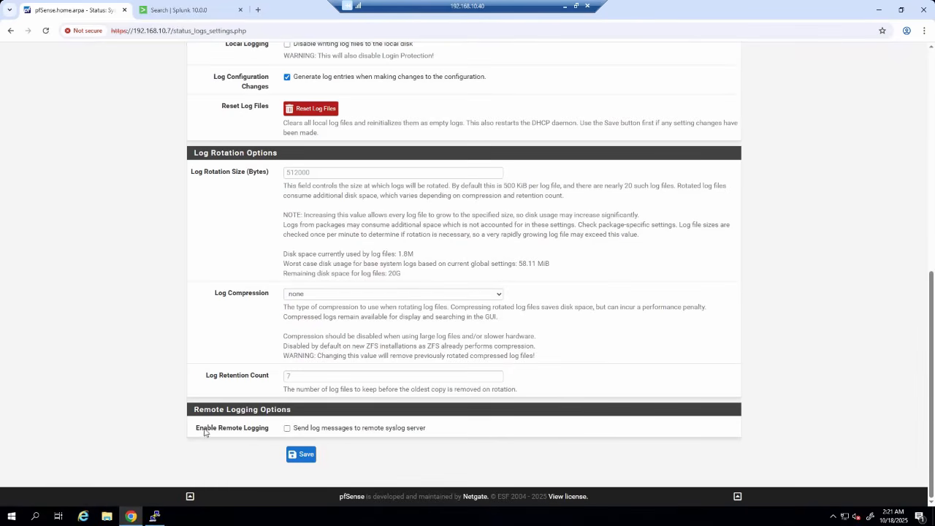
{"action": "left_click_drag", "start_coordinate": [200, 431], "coordinate": [265, 432]}
{"action": "left_click", "coordinate": [264, 415]}
{"action": "left_click", "coordinate": [287, 428]}
- Review the remote log server entry 192.168.10.12:514 and save the settings
{"action": "scroll", "coordinate": [494, 388], "scroll_direction": "down", "scroll_amount": 4}
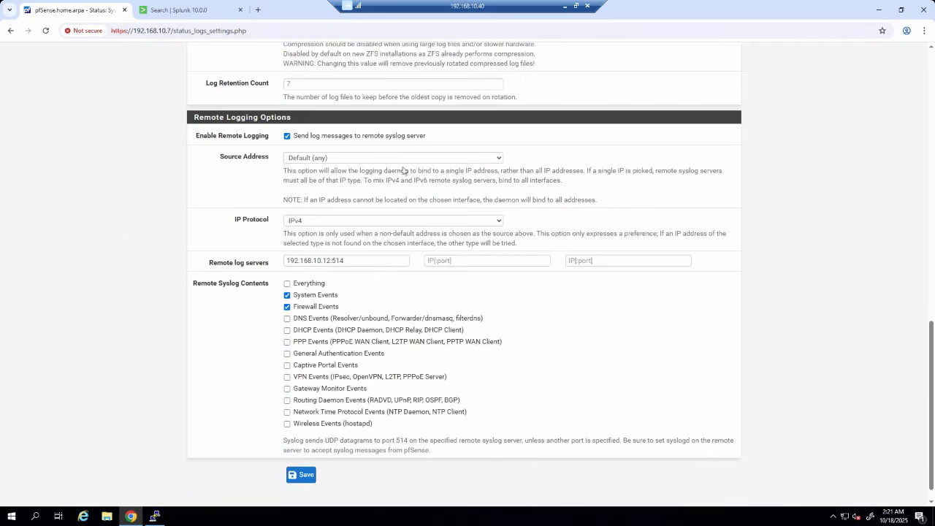
{"action": "left_click_drag", "start_coordinate": [216, 159], "coordinate": [287, 162]}
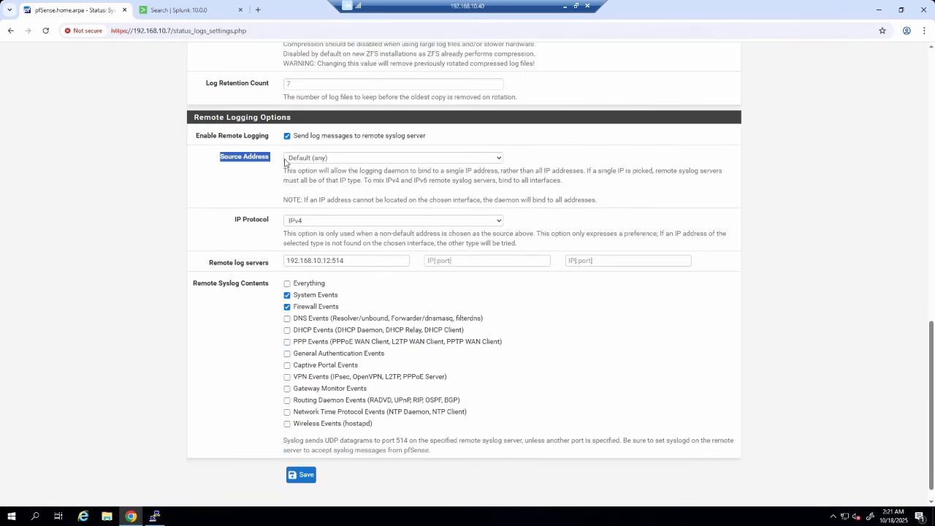
{"action": "left_click", "coordinate": [146, 245]}
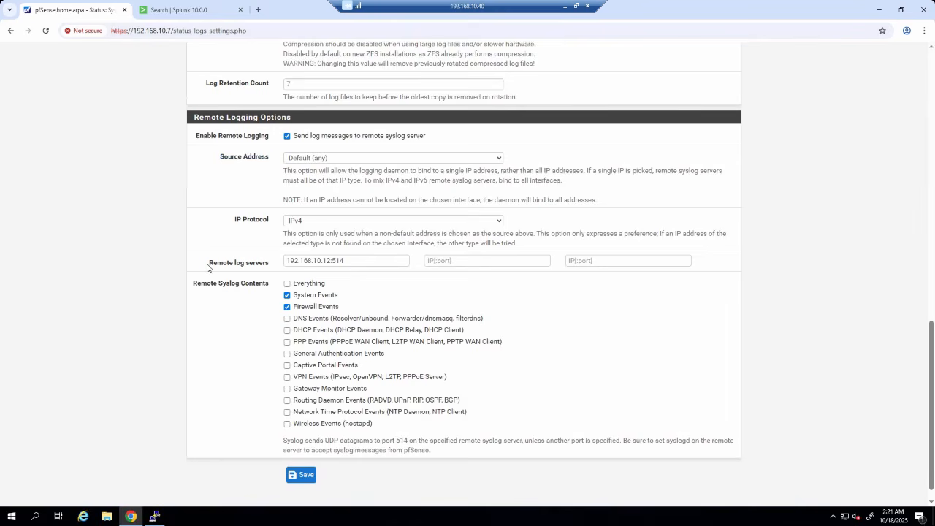
{"action": "left_click_drag", "start_coordinate": [208, 267], "coordinate": [273, 267]}
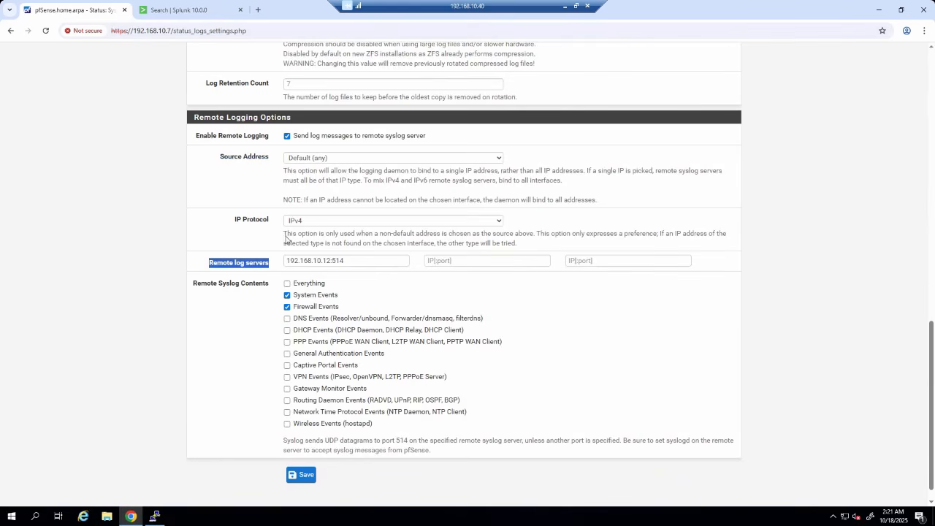
{"action": "left_click", "coordinate": [268, 267]}
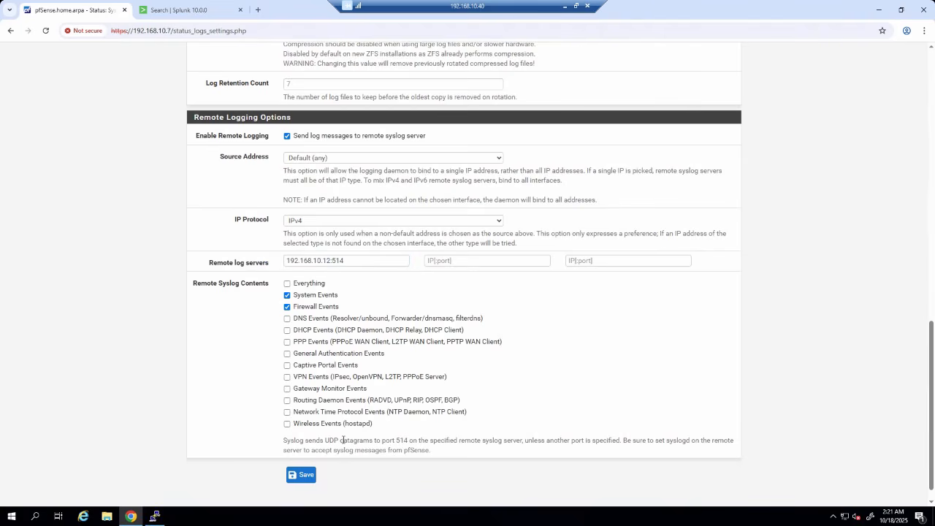
{"action": "left_click_drag", "start_coordinate": [342, 441], "coordinate": [424, 441]}
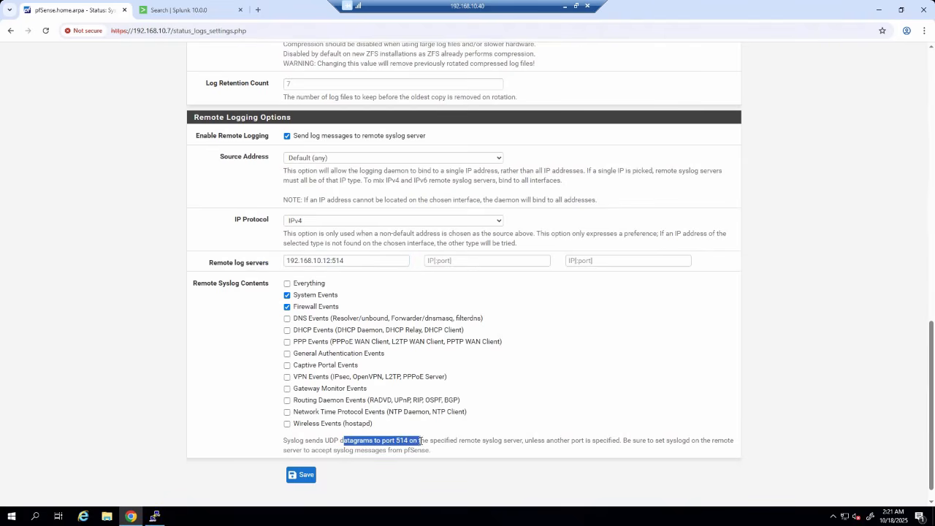
{"action": "left_click", "coordinate": [111, 328]}
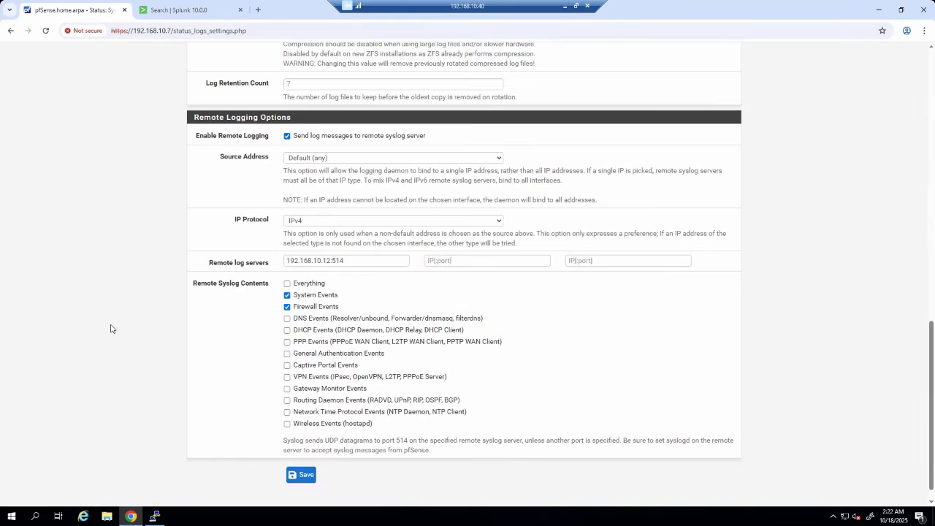
{"action": "left_click", "coordinate": [442, 260]}
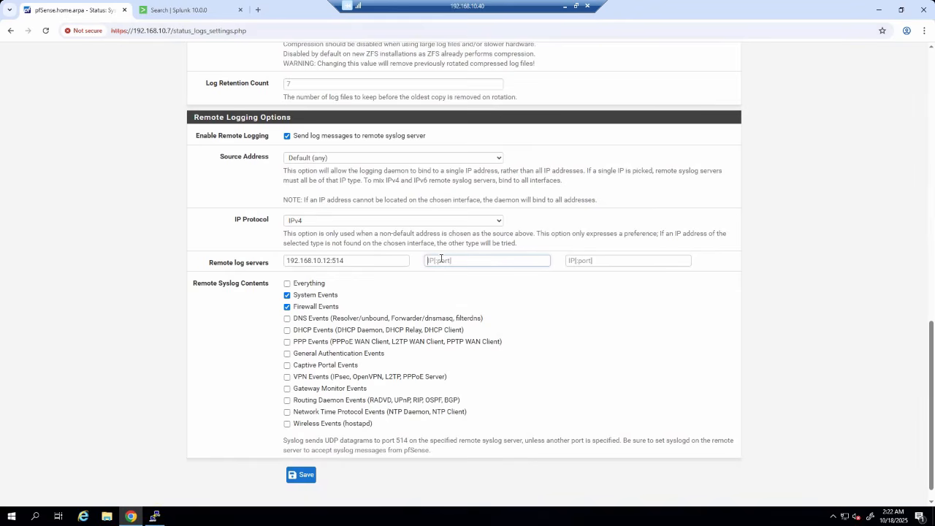
{"action": "left_click", "coordinate": [22, 376]}
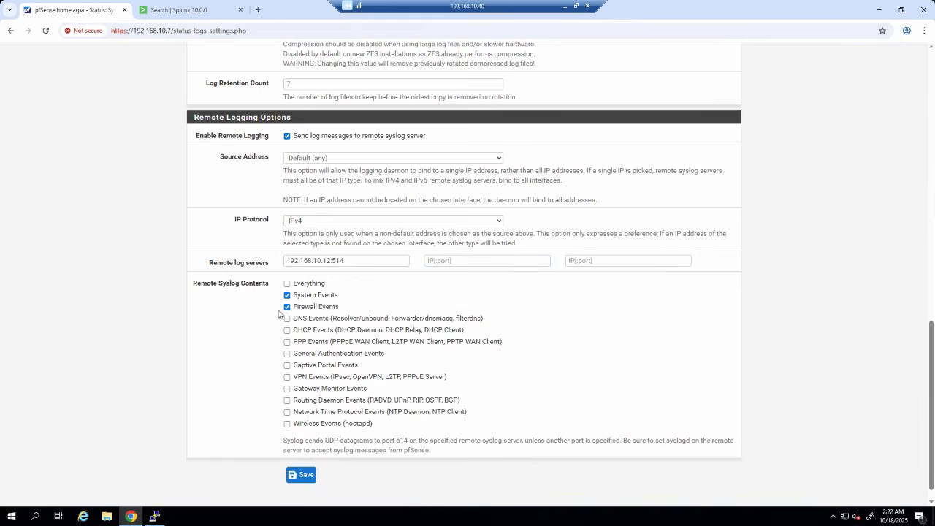
{"action": "left_click", "coordinate": [312, 479]}
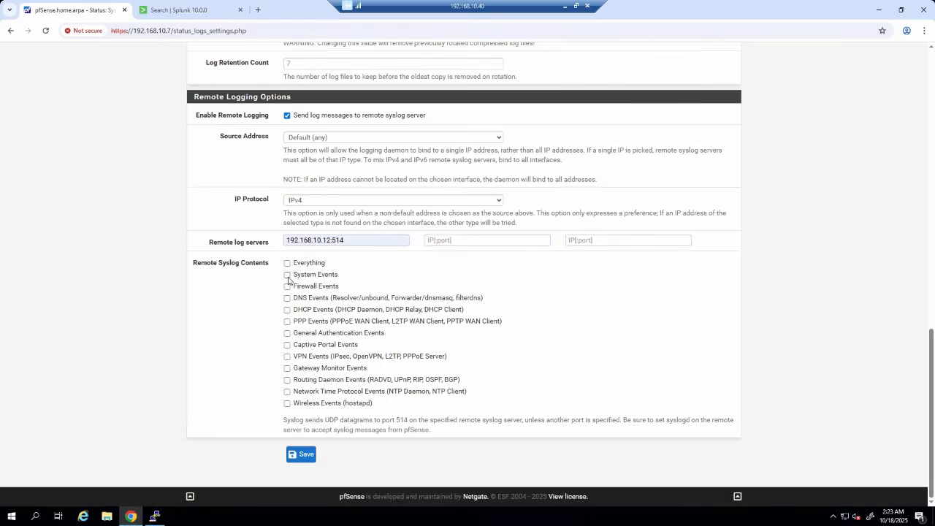
- Include System and Firewall events in remote syslog and save again
{"action": "left_click", "coordinate": [287, 275]}
{"action": "left_click", "coordinate": [287, 287]}
{"action": "left_click", "coordinate": [302, 460]}
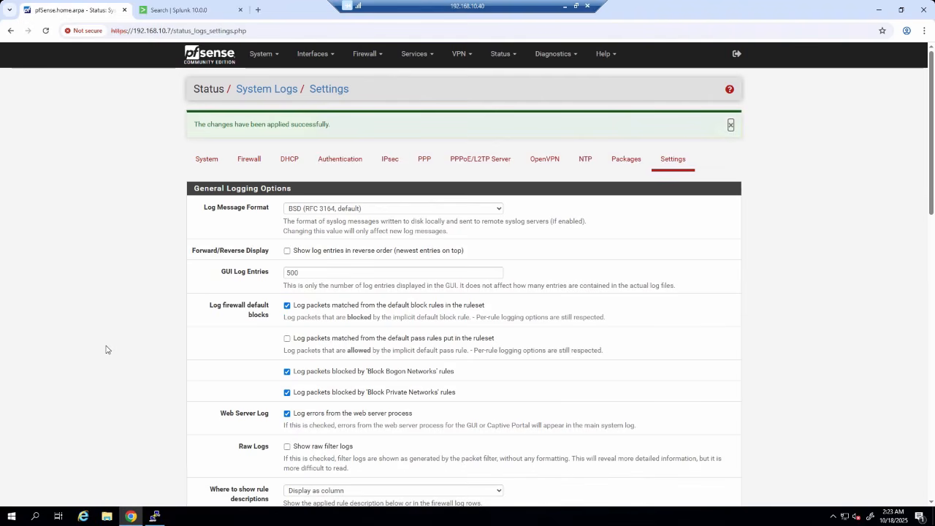
{"action": "left_click", "coordinate": [414, 54]}
- Edit the LAN interface in Suricata and enable EVE JSON logging
{"action": "left_click", "coordinate": [411, 55]}
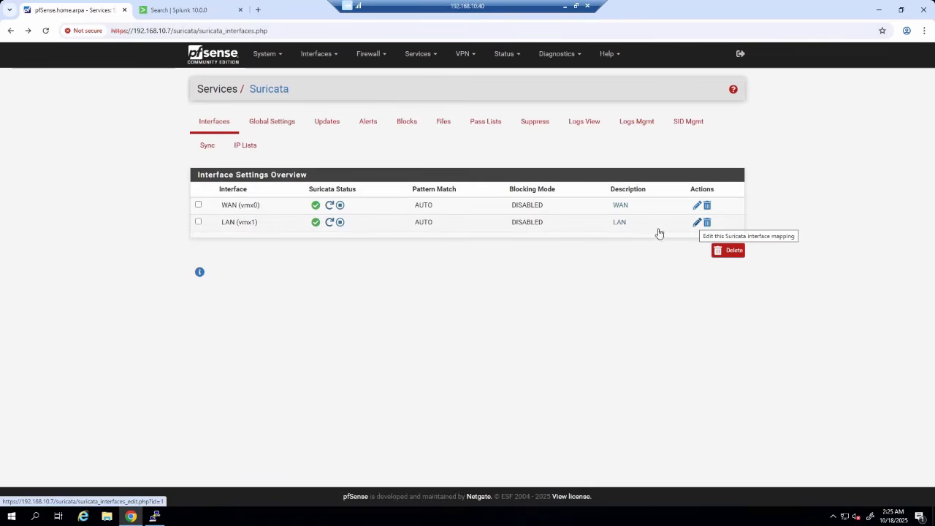
{"action": "left_click", "coordinate": [697, 222]}
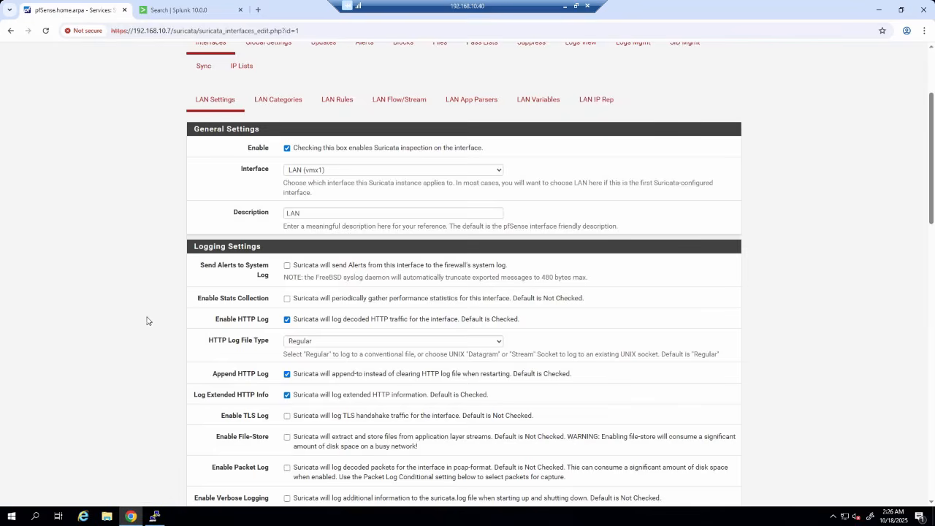
{"action": "scroll", "coordinate": [235, 252], "scroll_direction": "down", "scroll_amount": 1}
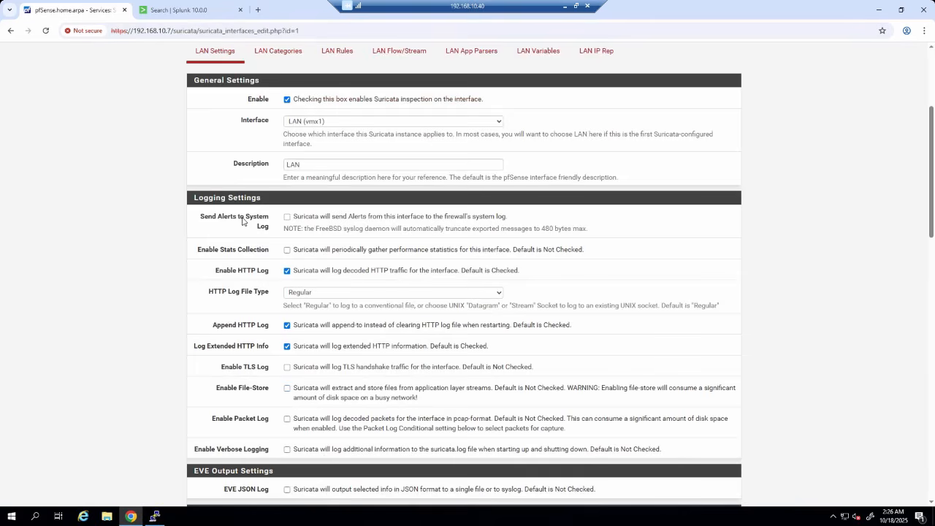
{"action": "scroll", "coordinate": [242, 221], "scroll_direction": "down", "scroll_amount": 2}
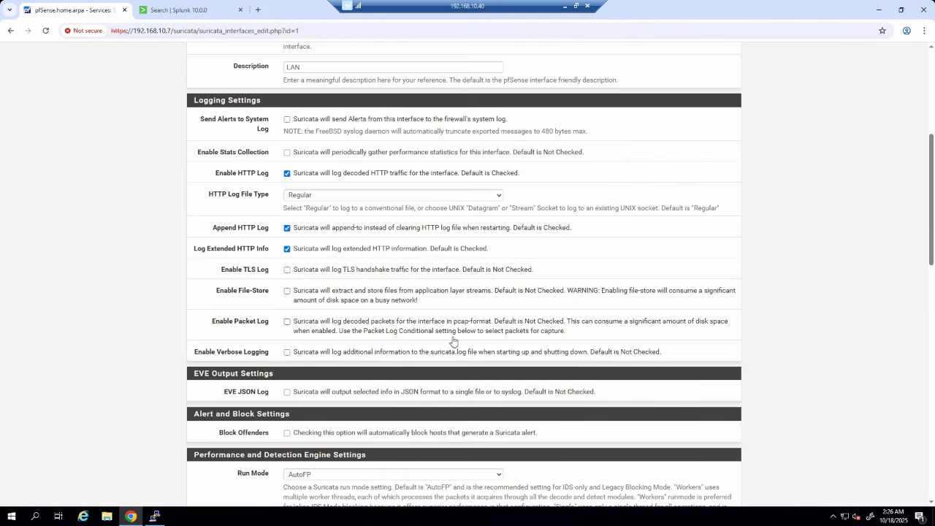
{"action": "left_click_drag", "start_coordinate": [196, 378], "coordinate": [275, 375]}
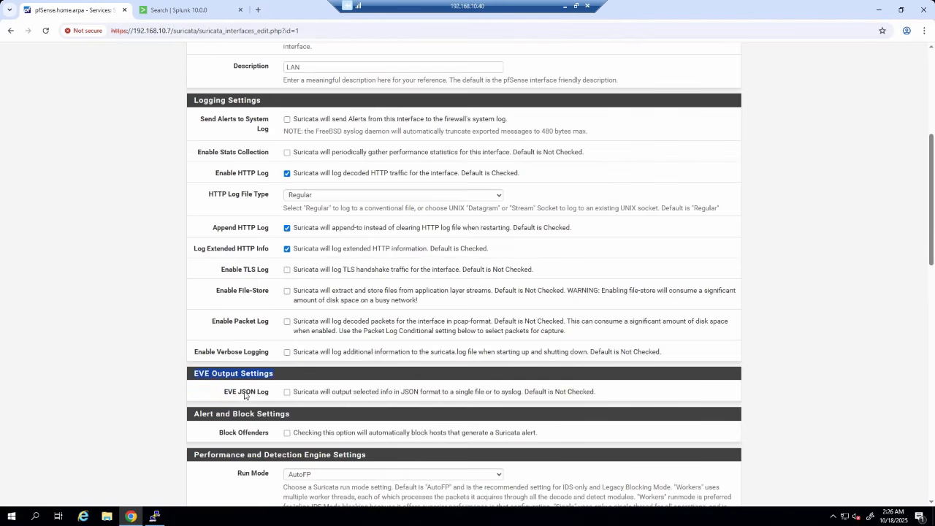
{"action": "left_click", "coordinate": [563, 392]}
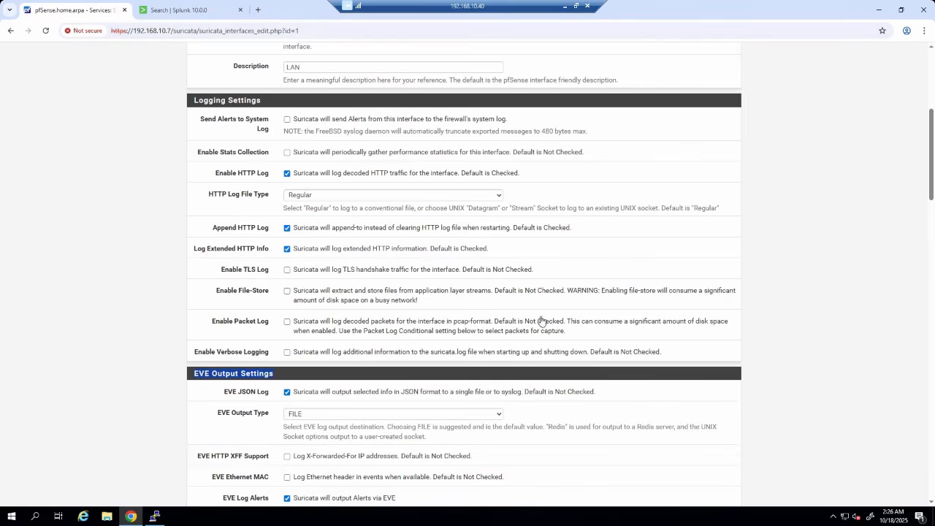
- Set EVE output to SYSLOG with facility SYSLOG and priority NOTICE, then save
{"action": "scroll", "coordinate": [540, 322], "scroll_direction": "down", "scroll_amount": 1}
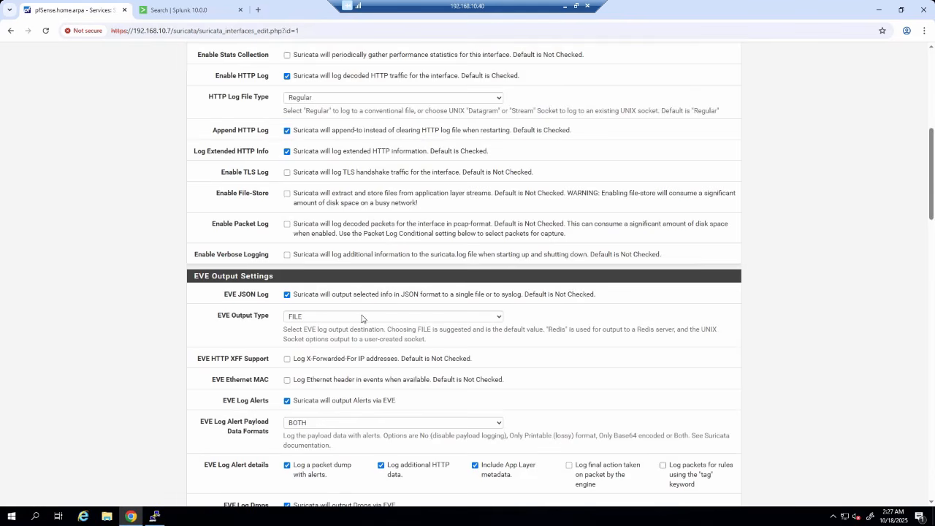
{"action": "left_click", "coordinate": [362, 317]}
{"action": "left_click", "coordinate": [303, 335]}
{"action": "scroll", "coordinate": [303, 335], "scroll_direction": "down", "scroll_amount": 1}
{"action": "left_click", "coordinate": [304, 311]}
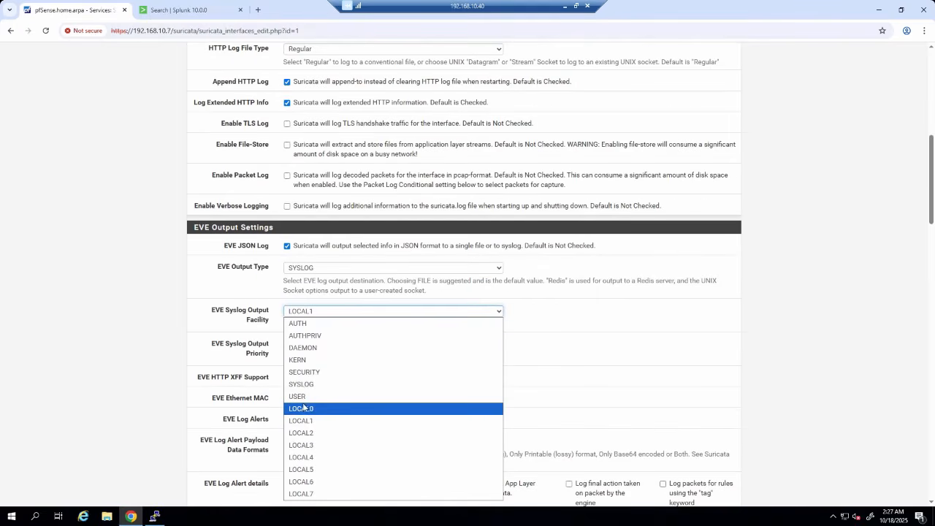
{"action": "left_click", "coordinate": [302, 384]}
{"action": "left_click", "coordinate": [305, 345]}
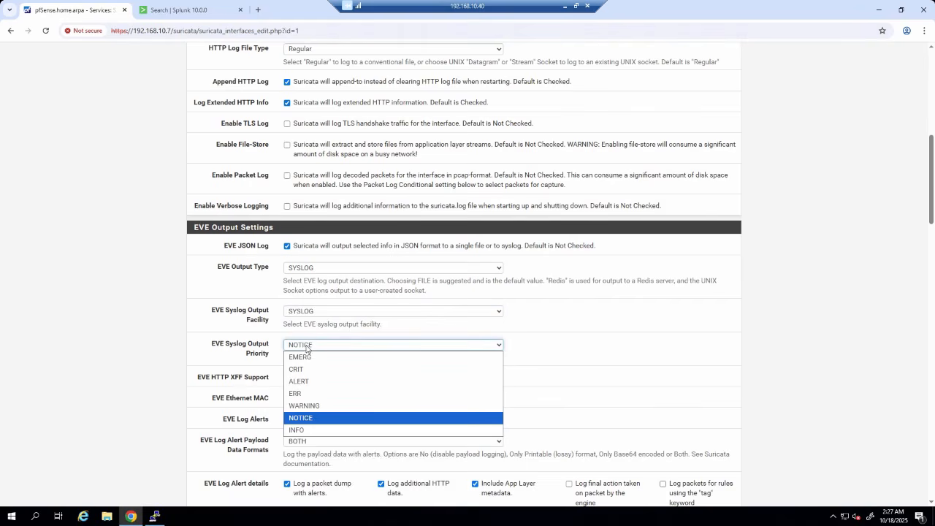
{"action": "scroll", "coordinate": [82, 350], "scroll_direction": "down", "scroll_amount": 10}
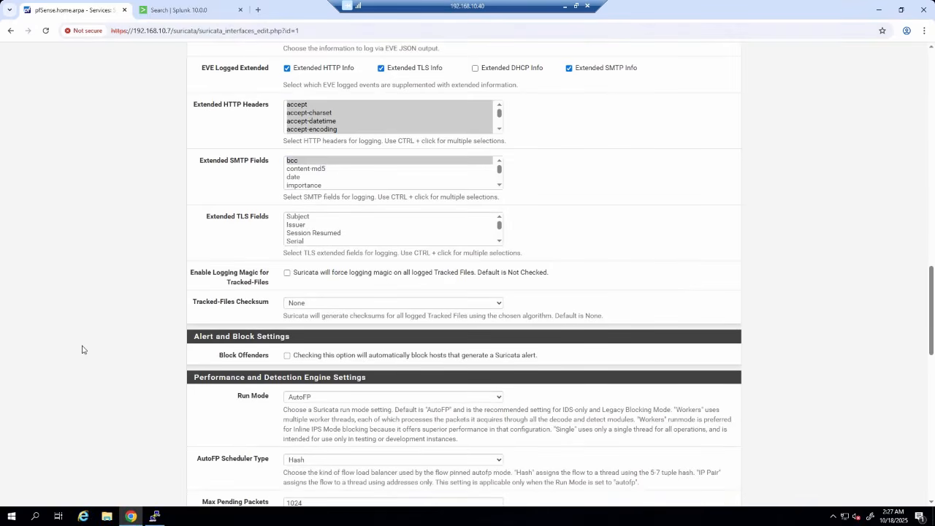
{"action": "scroll", "coordinate": [82, 349], "scroll_direction": "down", "scroll_amount": 15}
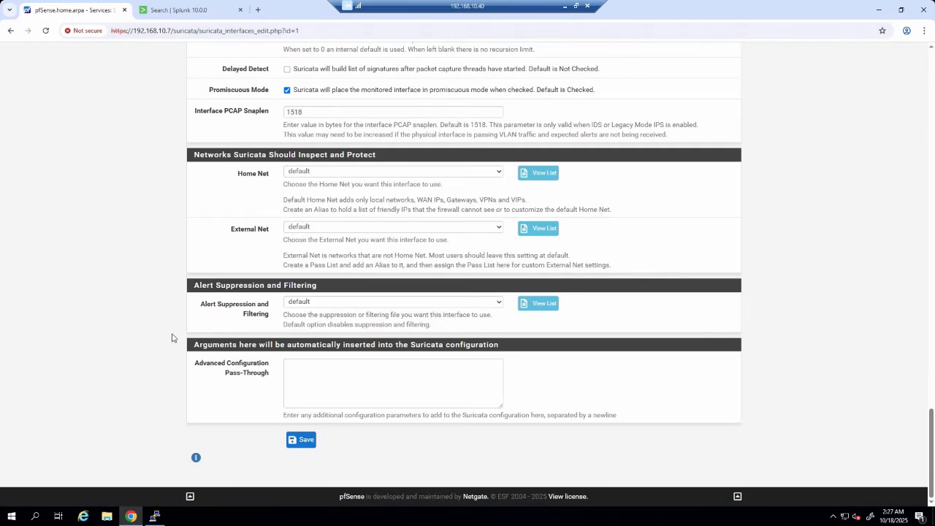
{"action": "left_click", "coordinate": [298, 441]}
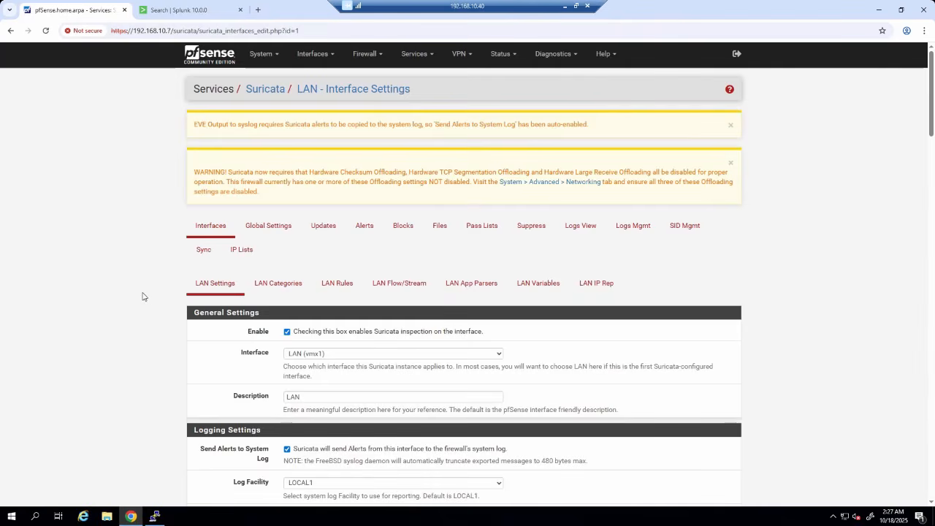
{"action": "key", "text": "ctrl+Tab"}
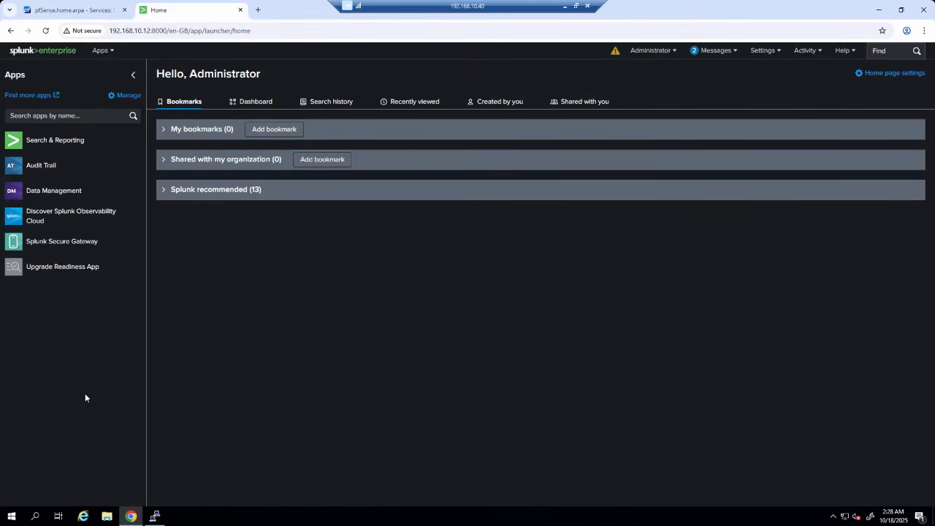
- Open Splunk's Forwarding and receiving > Configure receiving to see port 514 enabled
{"action": "left_click", "coordinate": [763, 50]}
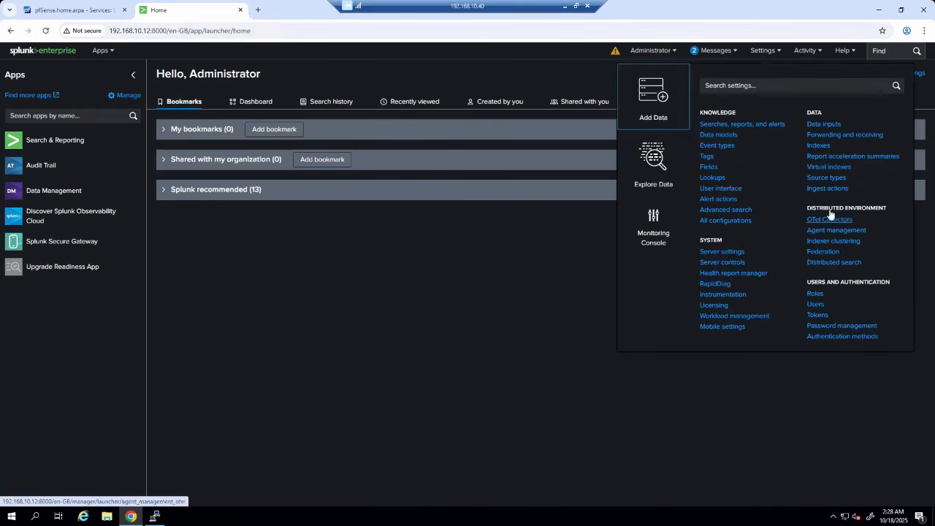
{"action": "left_click", "coordinate": [854, 136]}
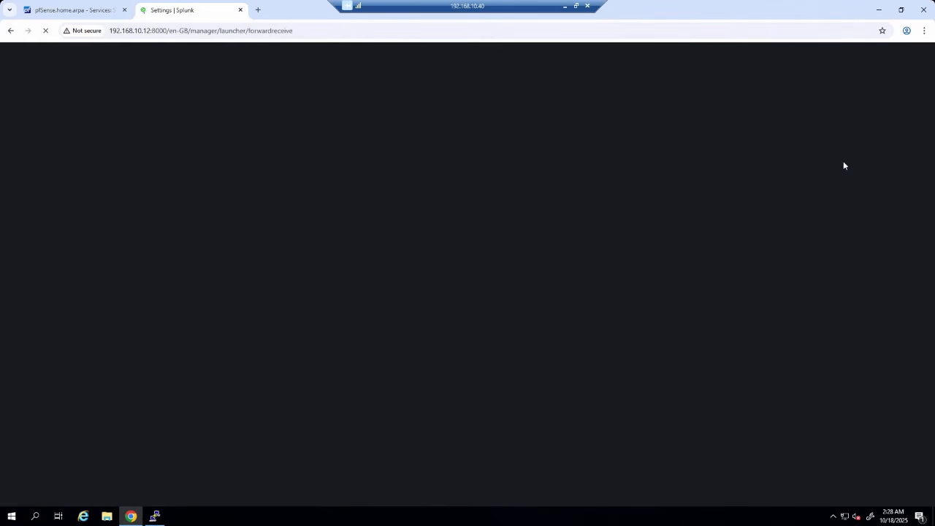
{"action": "left_click_drag", "start_coordinate": [289, 214], "coordinate": [223, 222]}
{"action": "left_click", "coordinate": [224, 222]}
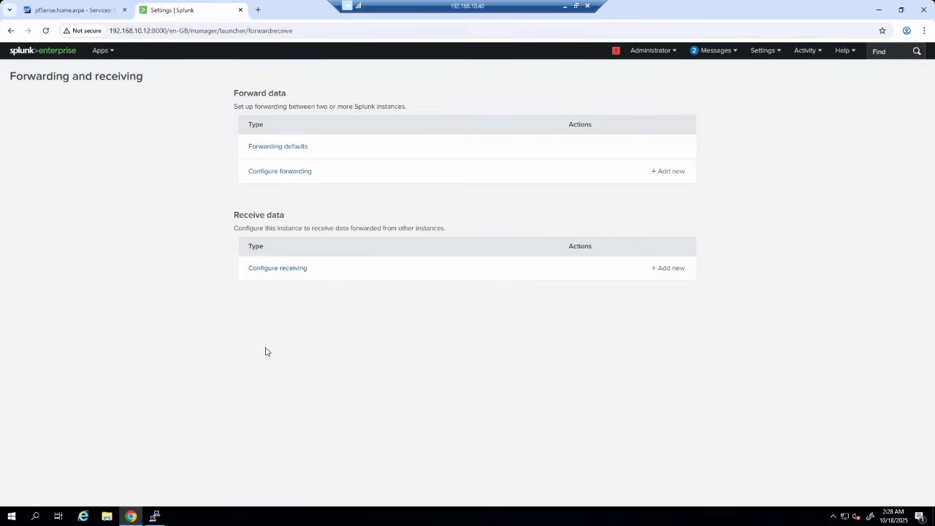
{"action": "left_click", "coordinate": [282, 270]}
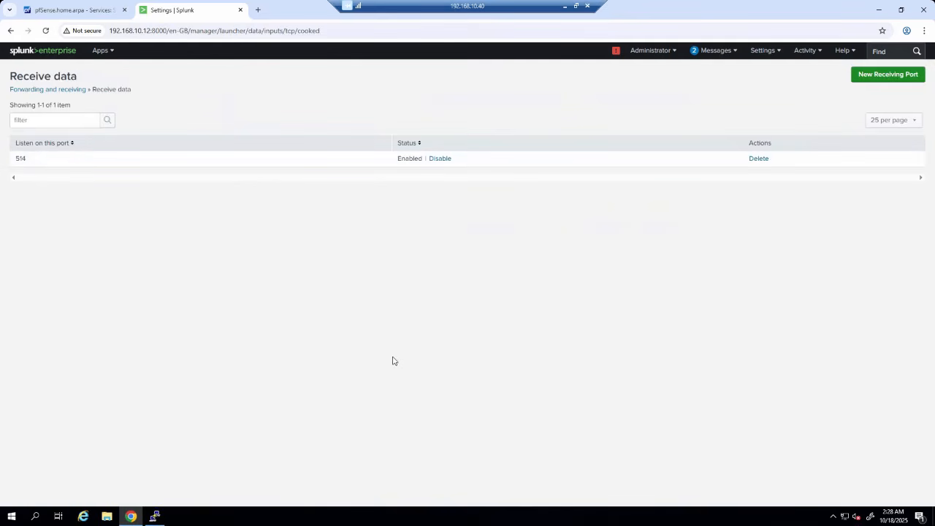
- Start a New Receiving Port form, then cancel back to the port list
{"action": "left_click", "coordinate": [876, 77]}
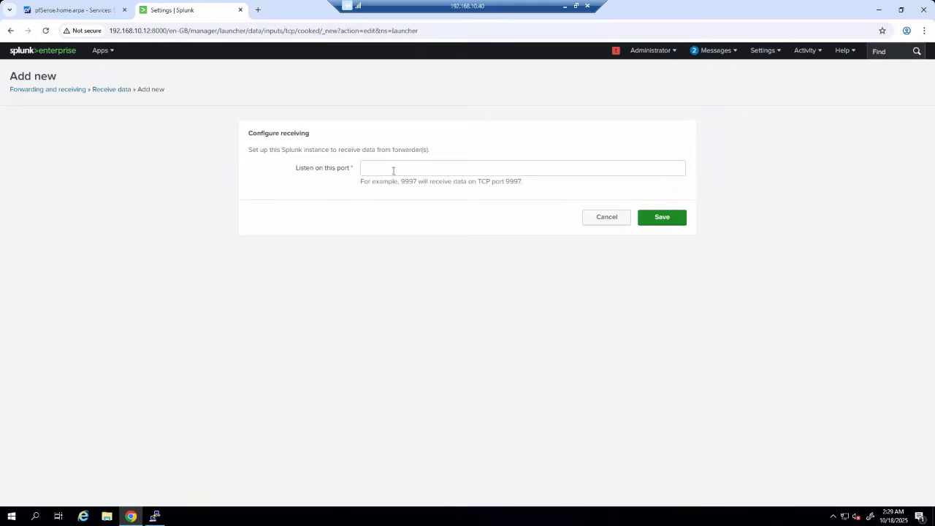
{"action": "left_click", "coordinate": [393, 170]}
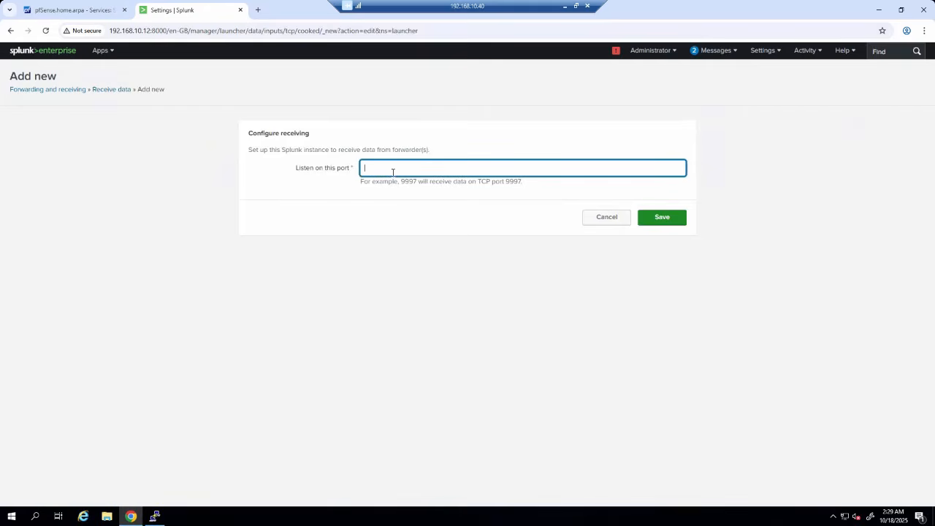
{"action": "left_click", "coordinate": [612, 218]}
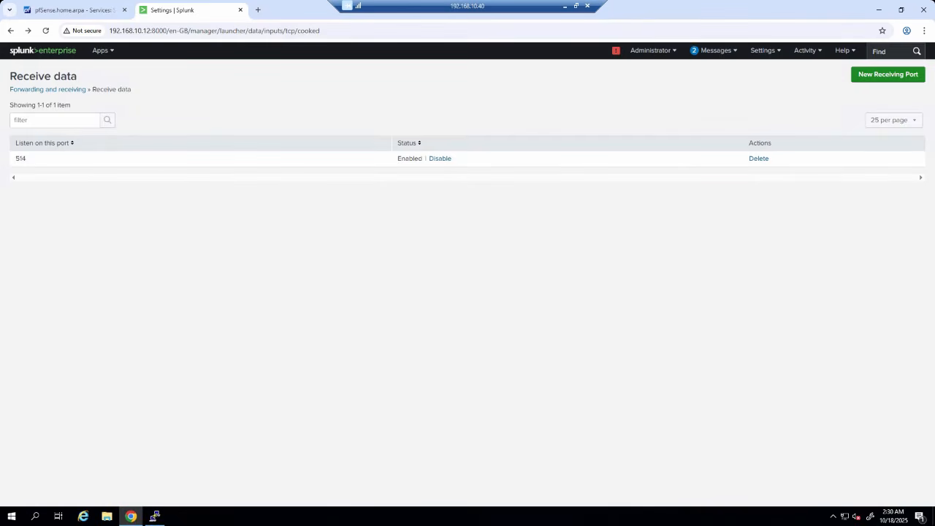
{"action": "left_click", "coordinate": [155, 516]}
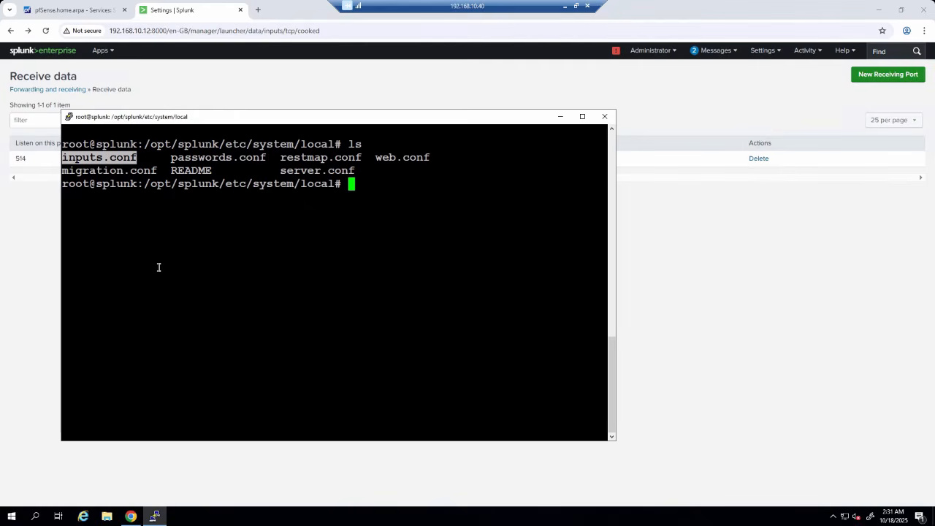
- Print the inputs.conf file in /opt/splunk/etc/system/local with cat
{"action": "left_click", "coordinate": [188, 270]}
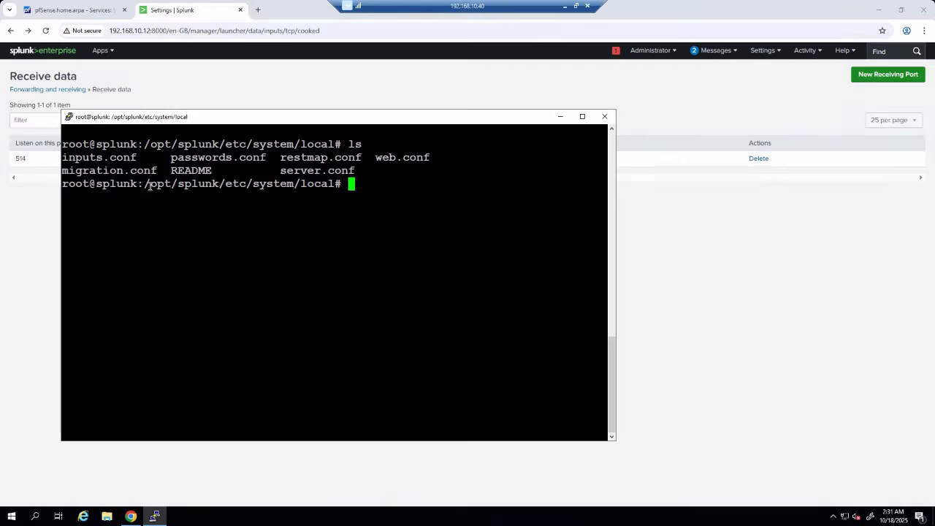
{"action": "left_click_drag", "start_coordinate": [148, 186], "coordinate": [335, 186]}
{"action": "left_click", "coordinate": [336, 185]}
{"action": "double_click", "coordinate": [108, 158]}
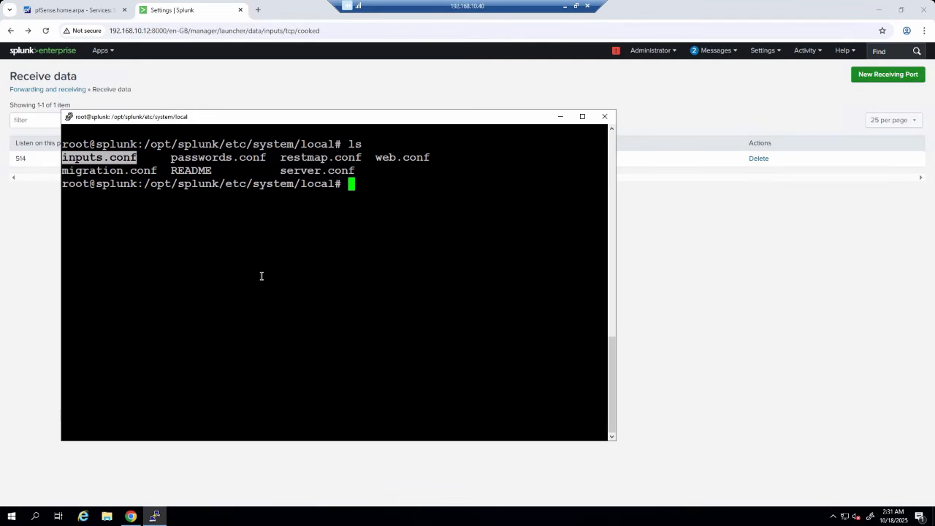
{"action": "type", "text": "cat"}
{"action": "right_click", "coordinate": [332, 309]}
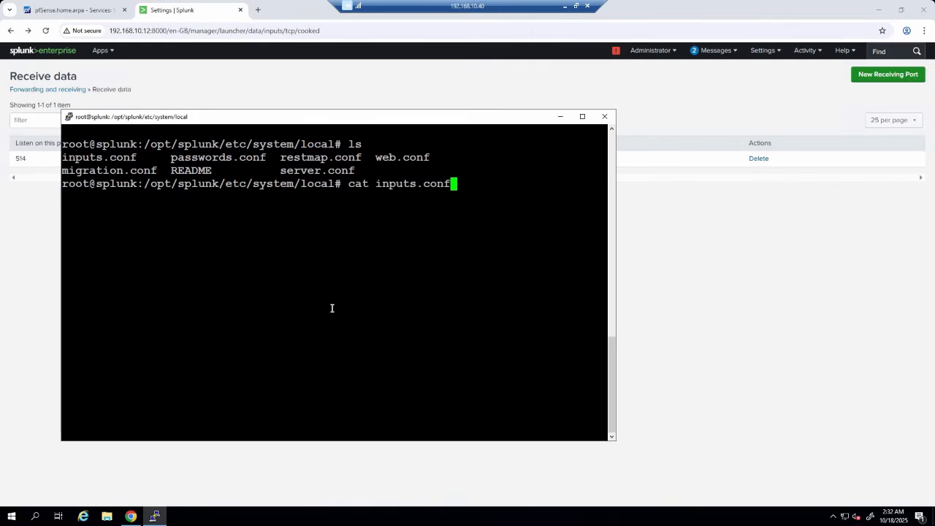
{"action": "key", "text": "Return"}
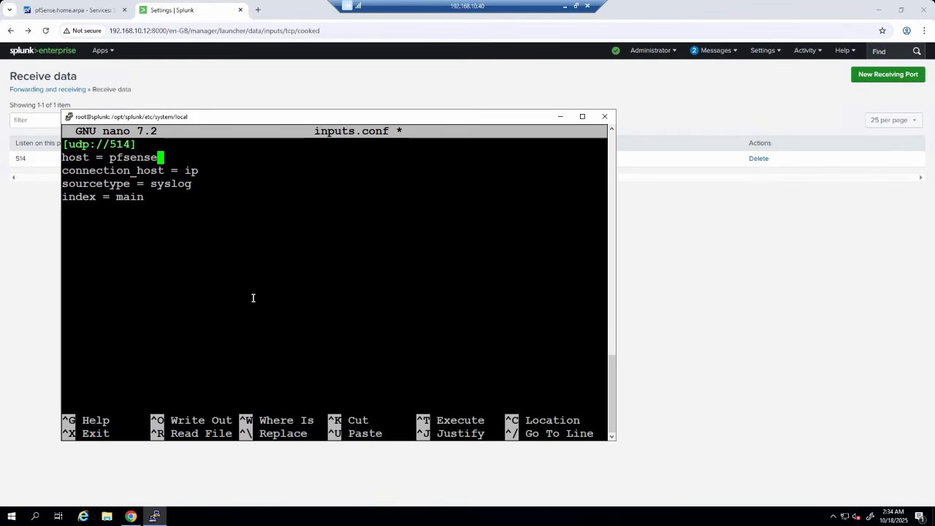
- Review the host = pfsense line in inputs.conf, then restart Splunk with splunk restart
{"action": "left_click_drag", "start_coordinate": [63, 158], "coordinate": [153, 159]}
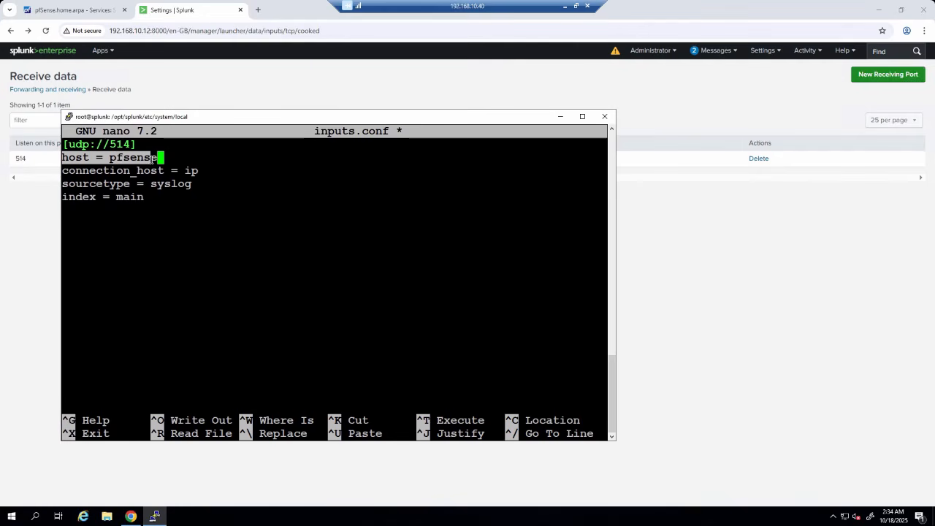
{"action": "left_click", "coordinate": [153, 159]}
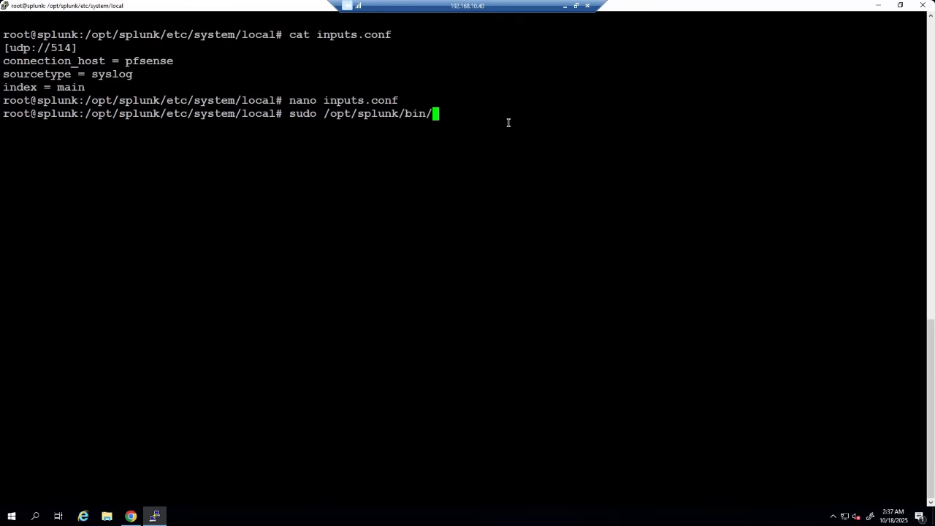
{"action": "type", "text": "splunk"}
{"action": "type", "text": " restart"}
{"action": "key", "text": "Return"}
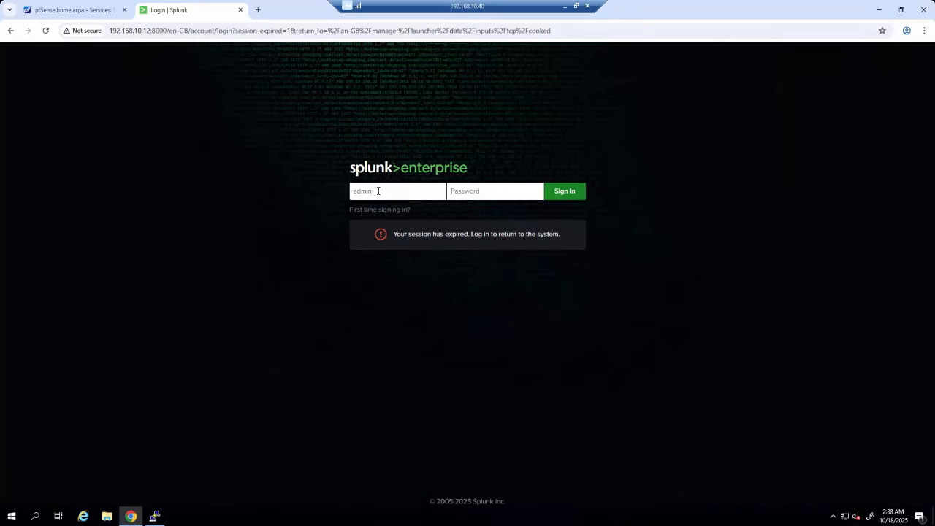
- Sign back in to Splunk with the account password and search index="main"
{"action": "type", "text": "•••••••••"}
{"action": "key", "text": "Return"}
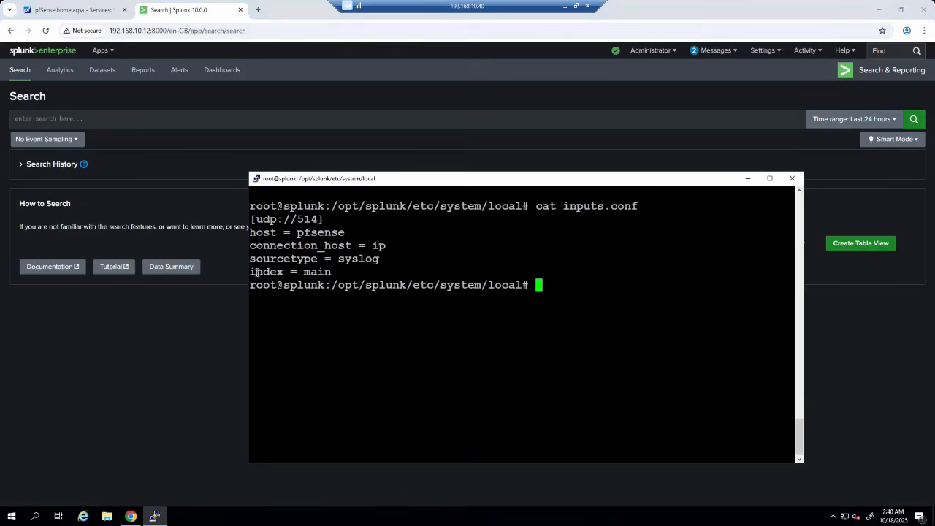
{"action": "left_click_drag", "start_coordinate": [250, 272], "coordinate": [331, 271]}
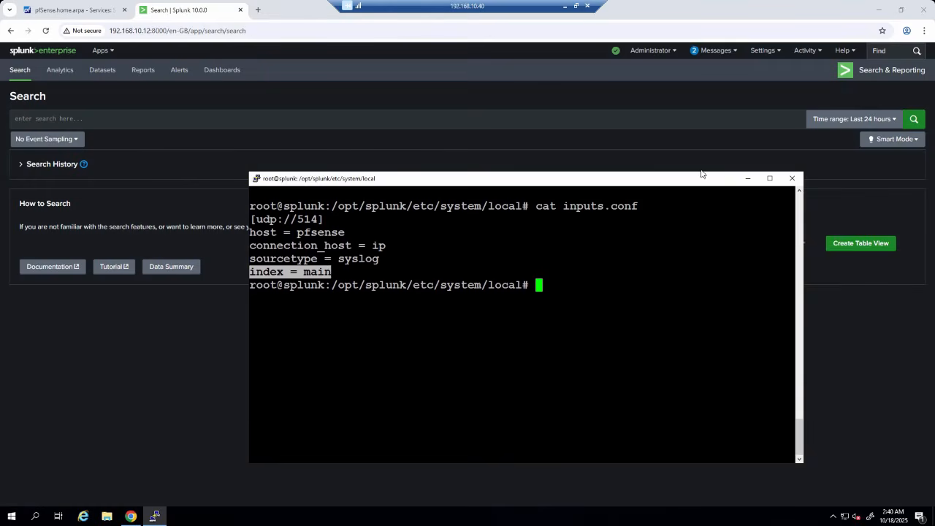
{"action": "left_click", "coordinate": [747, 178]}
{"action": "left_click", "coordinate": [111, 118]}
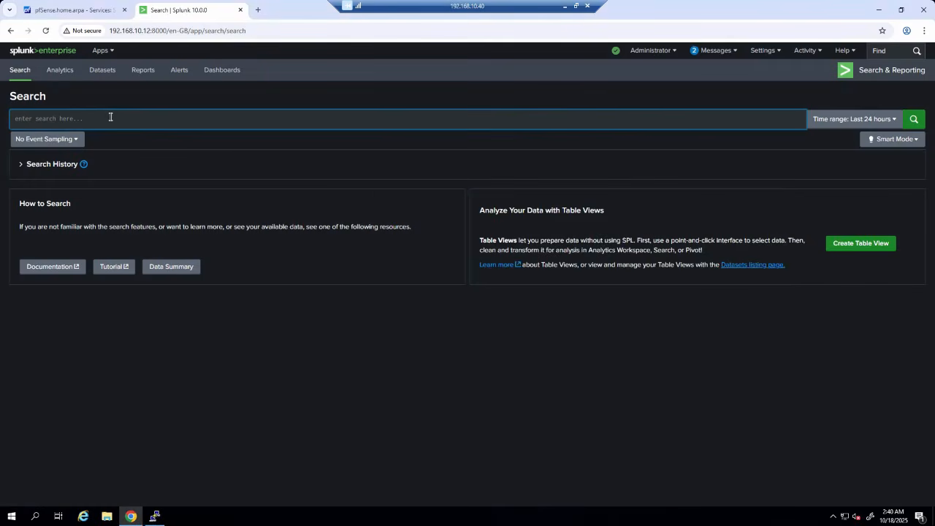
{"action": "type", "text": "index = main"}
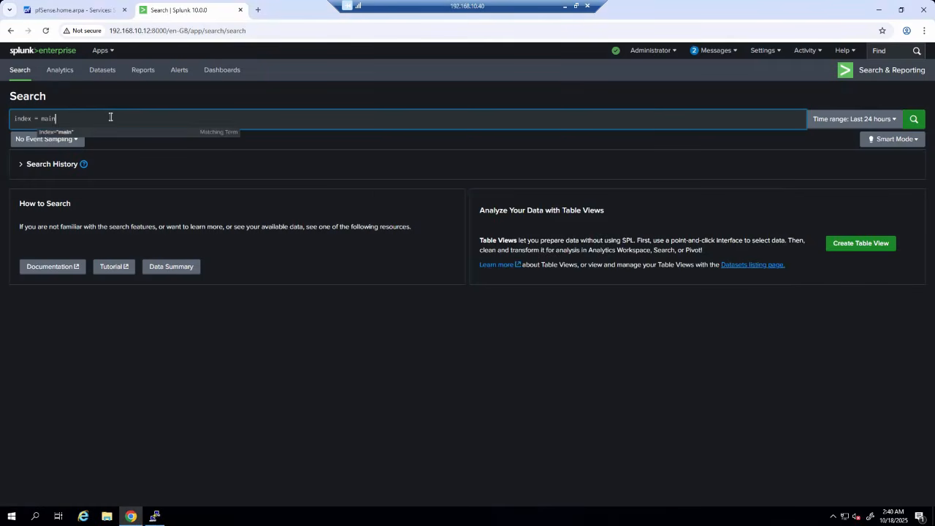
{"action": "type", "text": "\""}
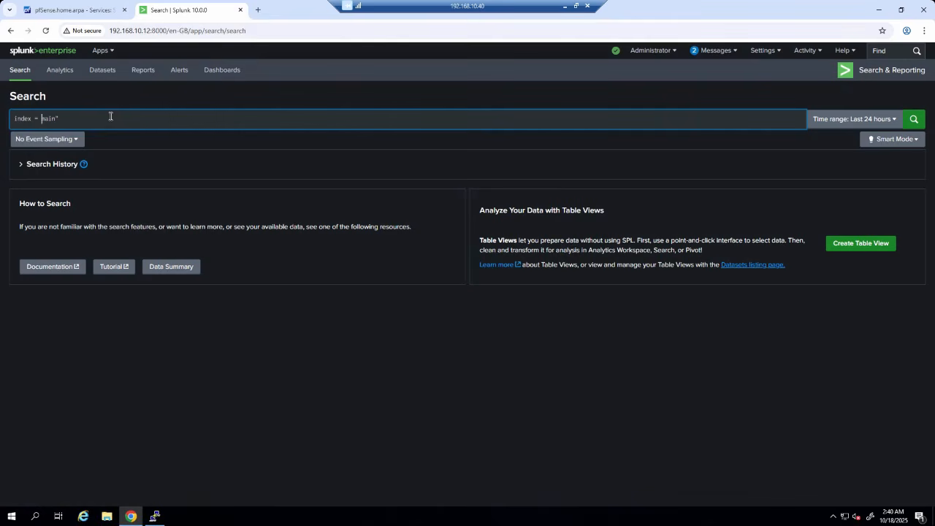
{"action": "type", "text": "main\""}
{"action": "key", "text": "Return"}
{"action": "key", "text": "ctrl+plus"}
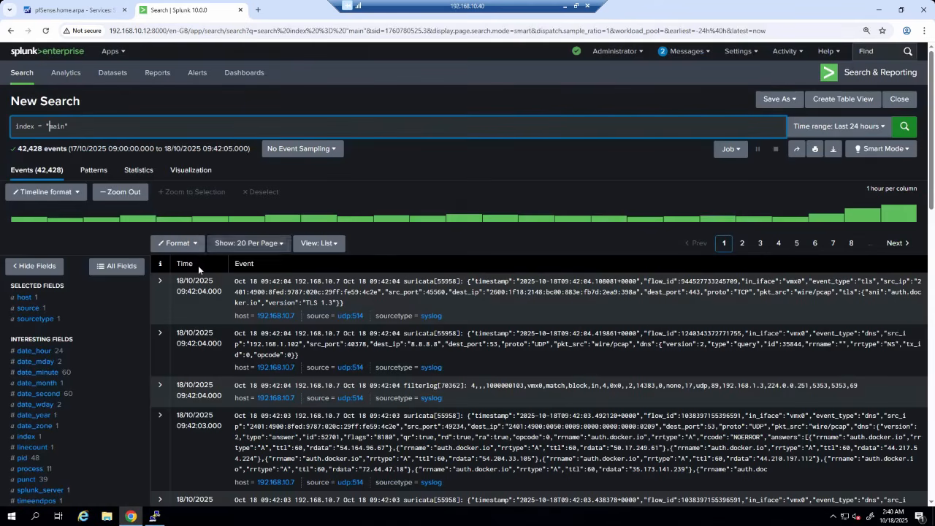
- Confirm the events come from host 192.168.10.7 with sourcetype syslog
{"action": "left_click", "coordinate": [23, 299]}
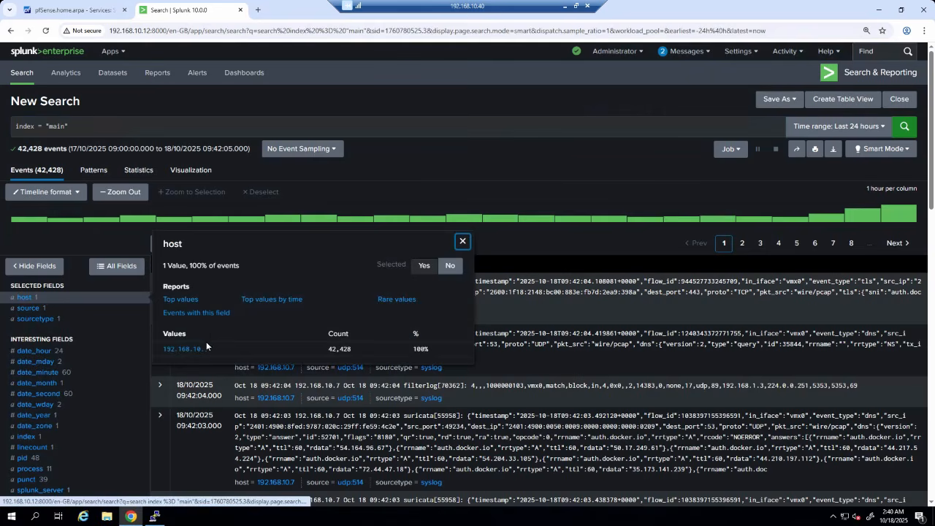
{"action": "left_click_drag", "start_coordinate": [211, 349], "coordinate": [163, 352]}
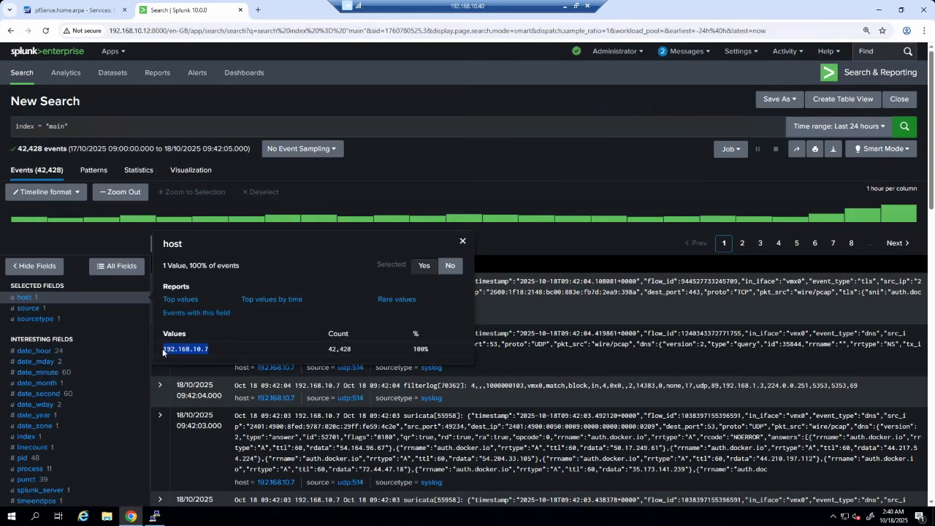
{"action": "left_click", "coordinate": [35, 319]}
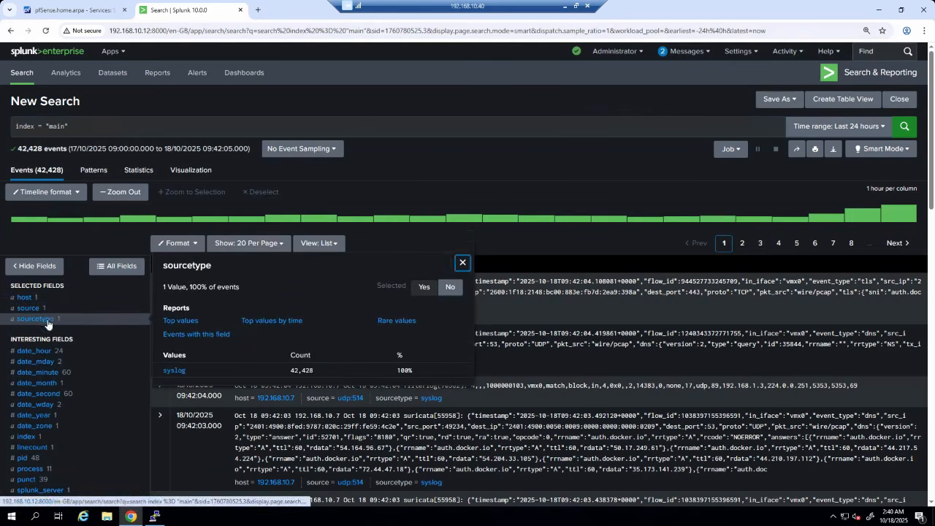
{"action": "left_click_drag", "start_coordinate": [187, 370], "coordinate": [167, 370]}
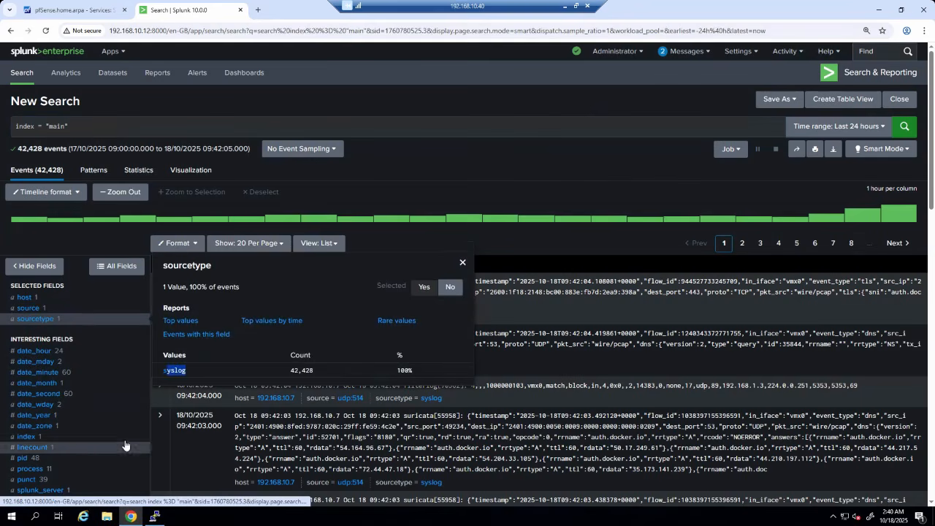
{"action": "left_click", "coordinate": [330, 68]}
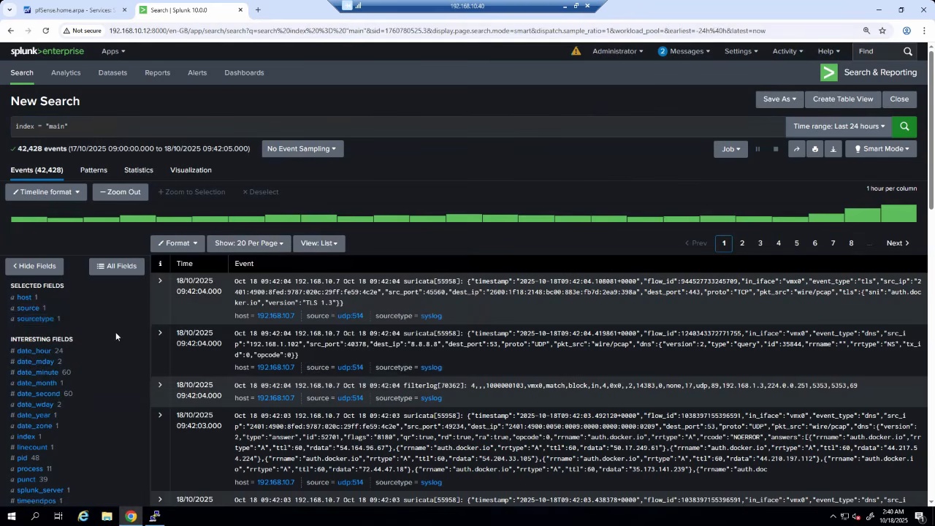
{"action": "scroll", "coordinate": [116, 331], "scroll_direction": "down", "scroll_amount": 2}
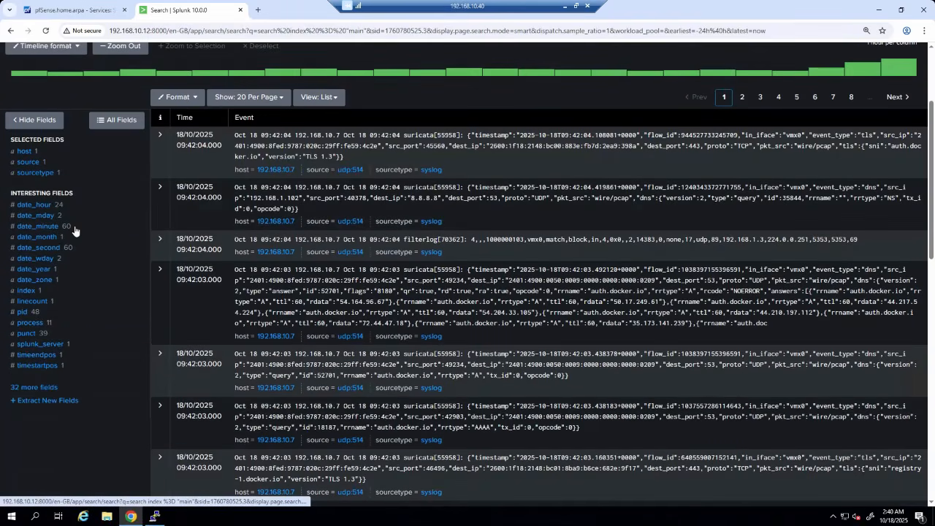